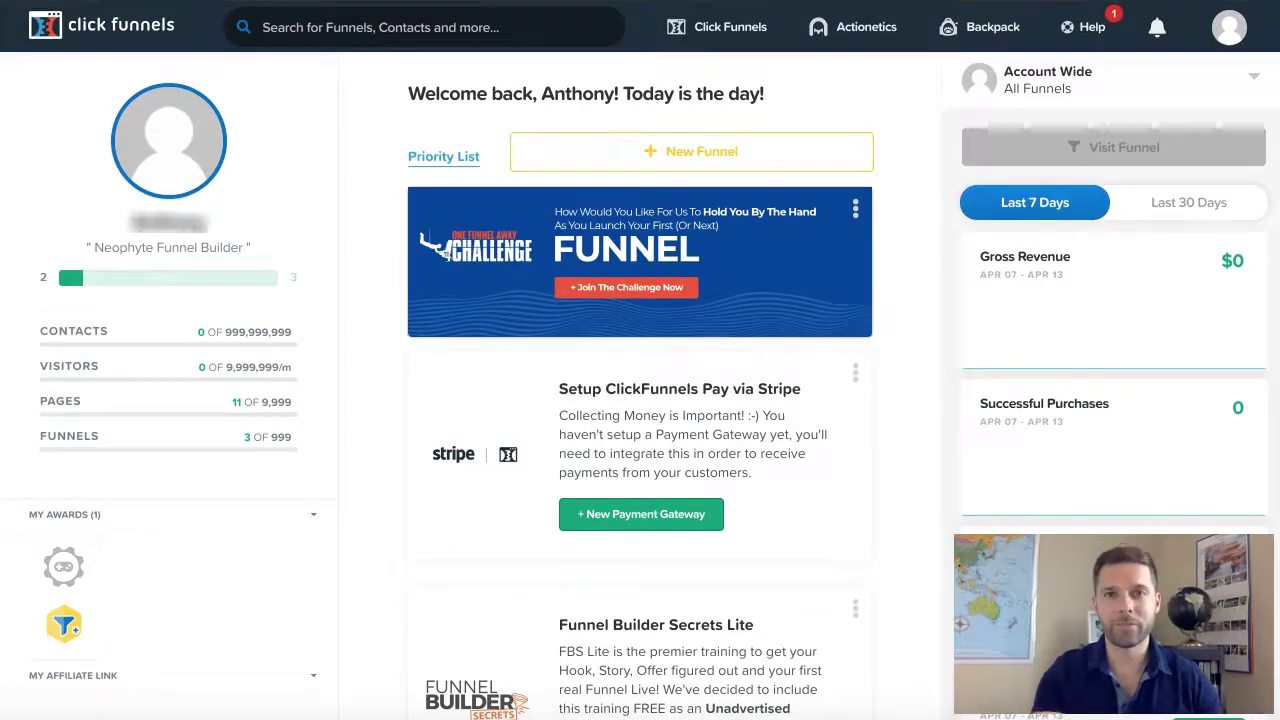
Open the video sales funnel from the list of all funnels.
{"action": "left_click", "coordinate": [712, 26]}
{"action": "left_click", "coordinate": [718, 72]}
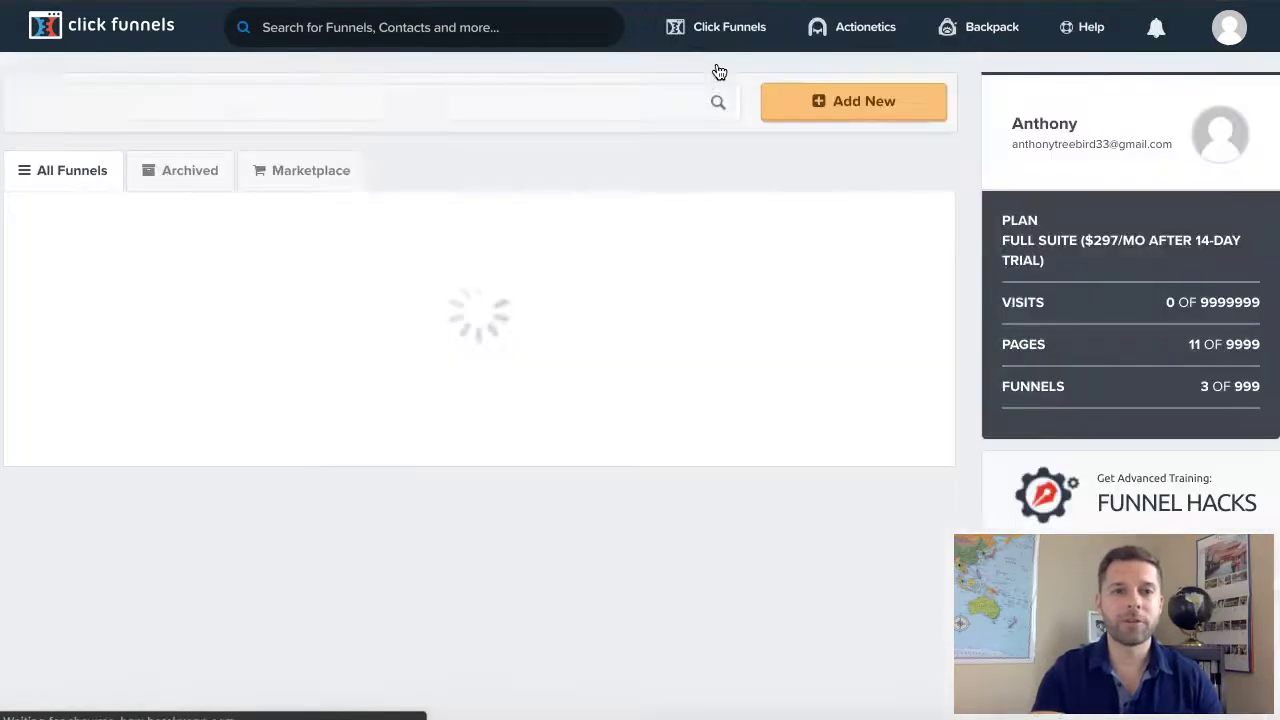
{"action": "left_click", "coordinate": [182, 260]}
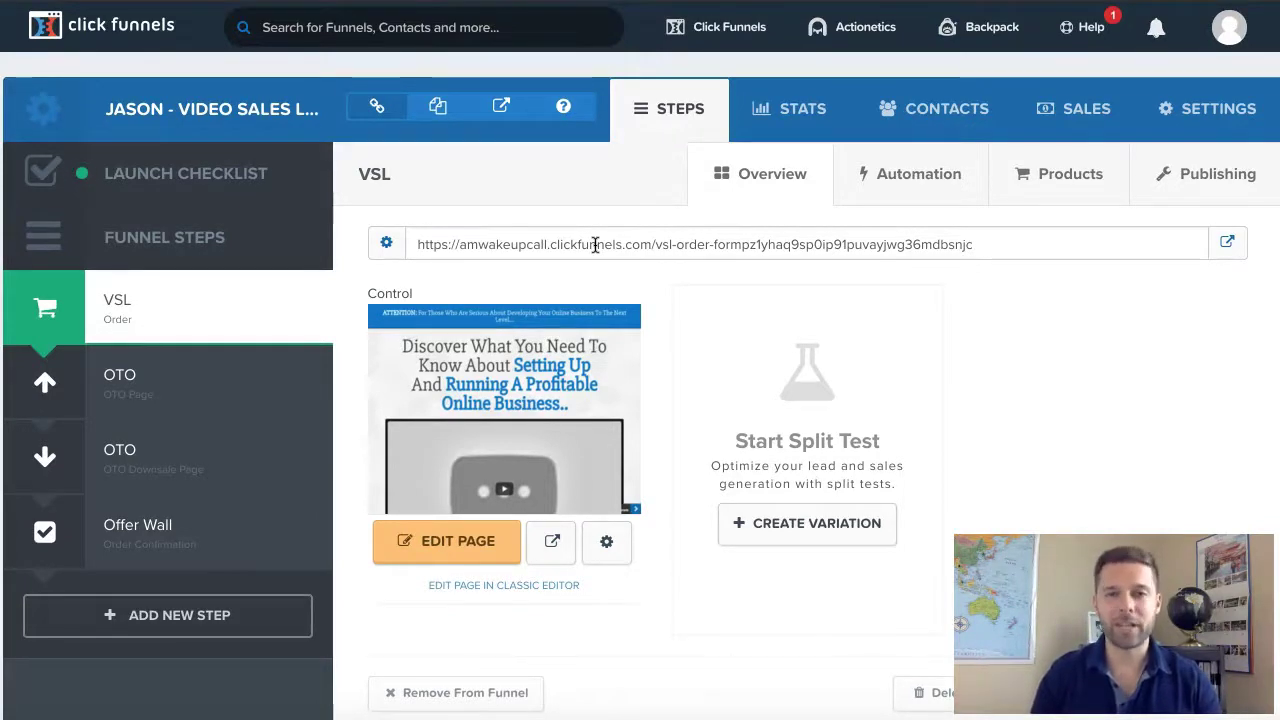
Go to the account's domain settings and start adding a new domain, dismissing the introductory video message.
{"action": "mouse_move", "coordinate": [1224, 40]}
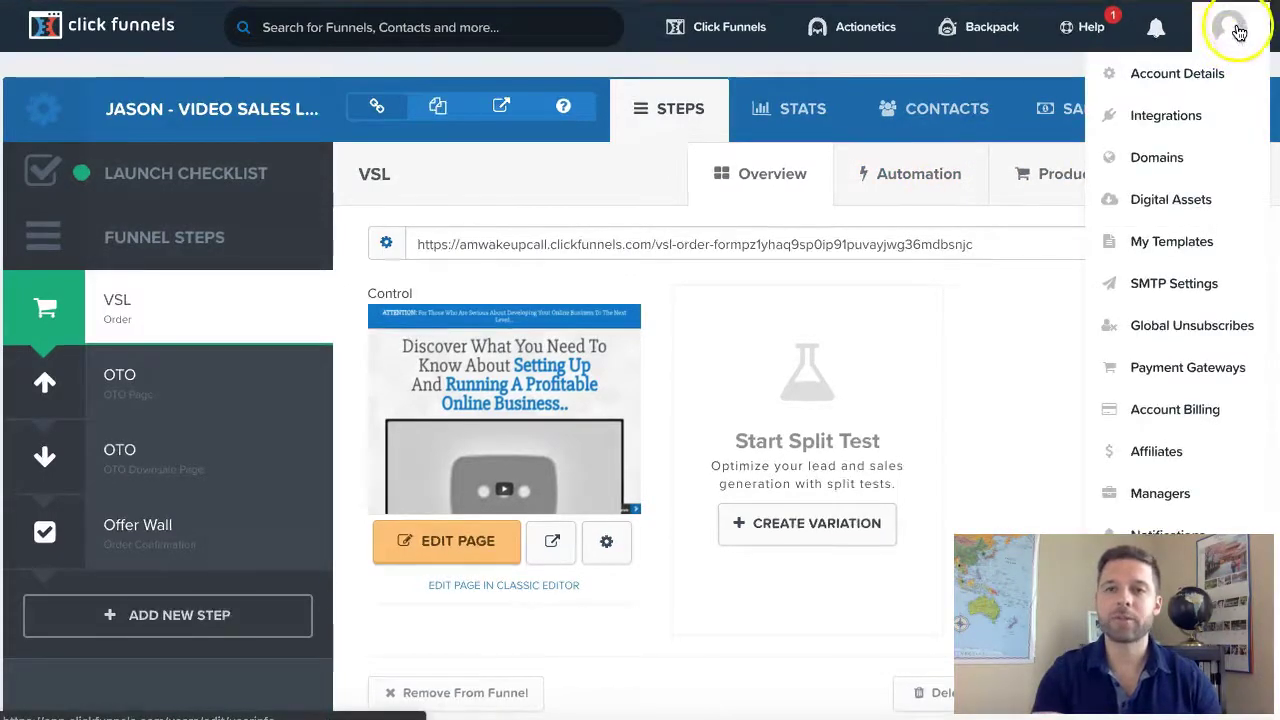
{"action": "left_click", "coordinate": [1165, 168]}
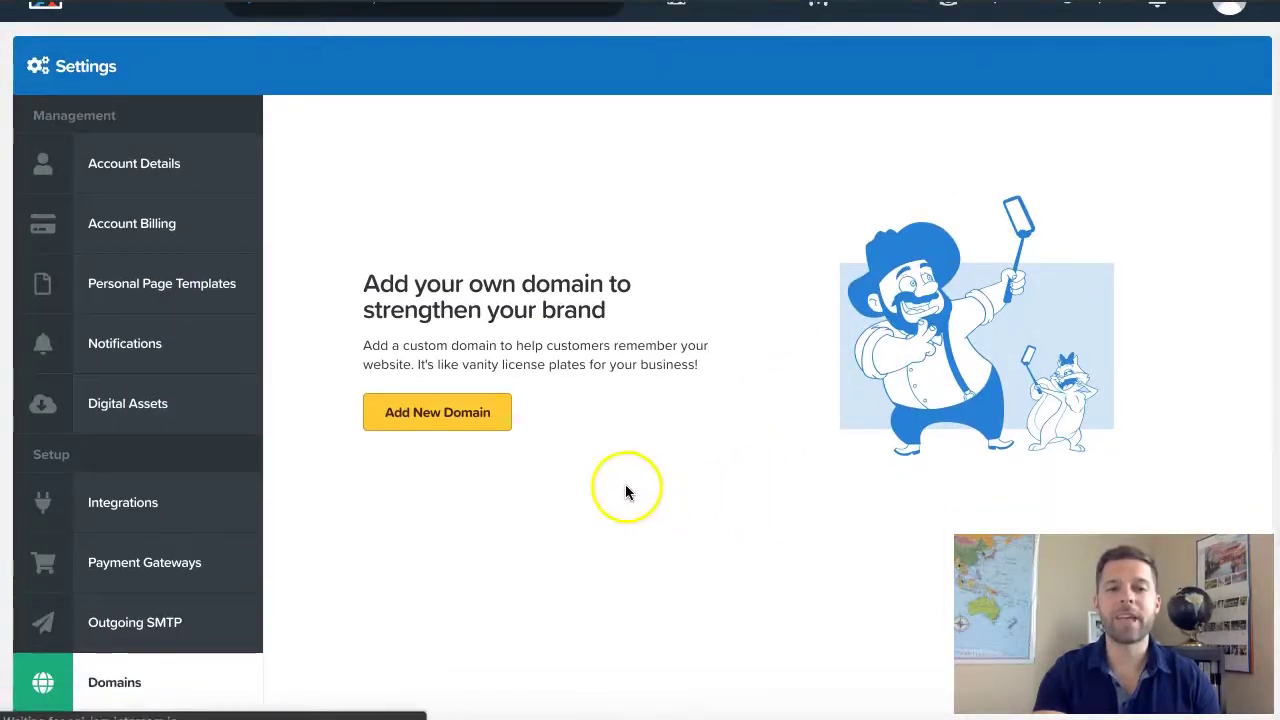
{"action": "left_click", "coordinate": [457, 423]}
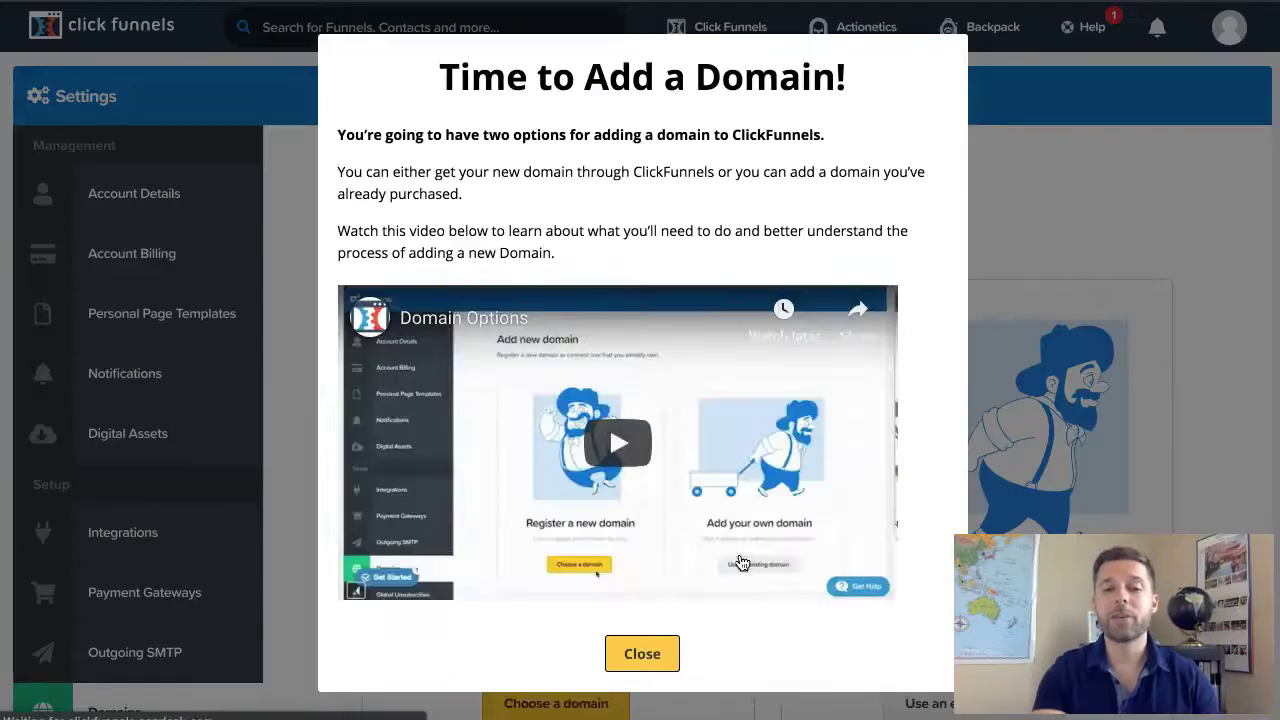
{"action": "left_click", "coordinate": [642, 655]}
{"action": "scroll", "coordinate": [761, 583], "scroll_direction": "down", "scroll_amount": 2}
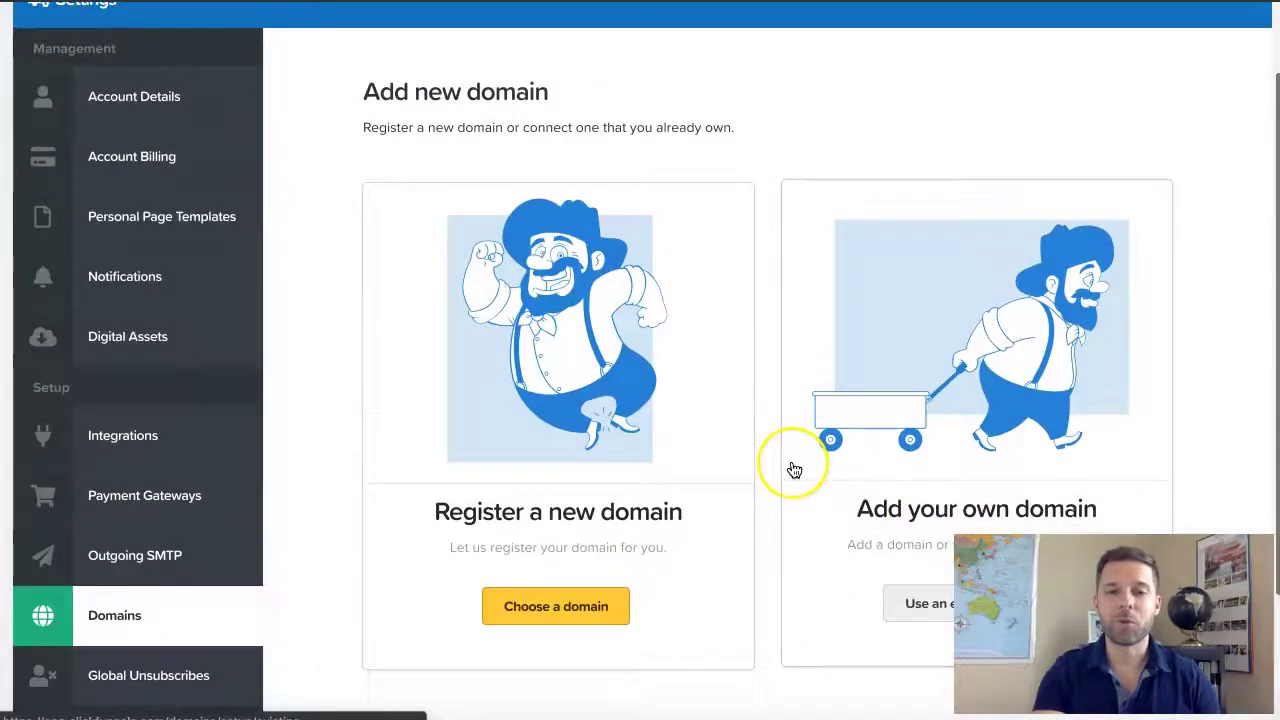
{"action": "scroll", "coordinate": [792, 469], "scroll_direction": "down", "scroll_amount": 1}
{"action": "scroll", "coordinate": [792, 469], "scroll_direction": "down", "scroll_amount": 1}
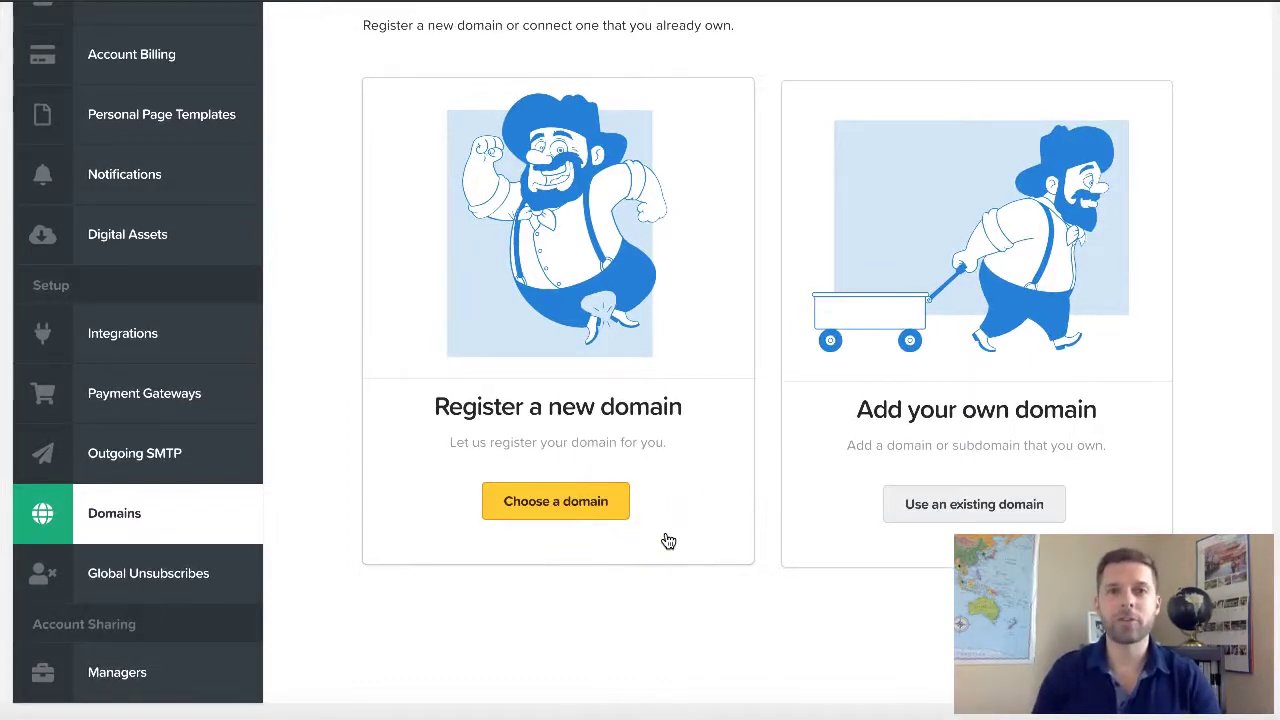
Choose to use an existing domain and dismiss the instructional video message.
{"action": "left_click", "coordinate": [578, 512]}
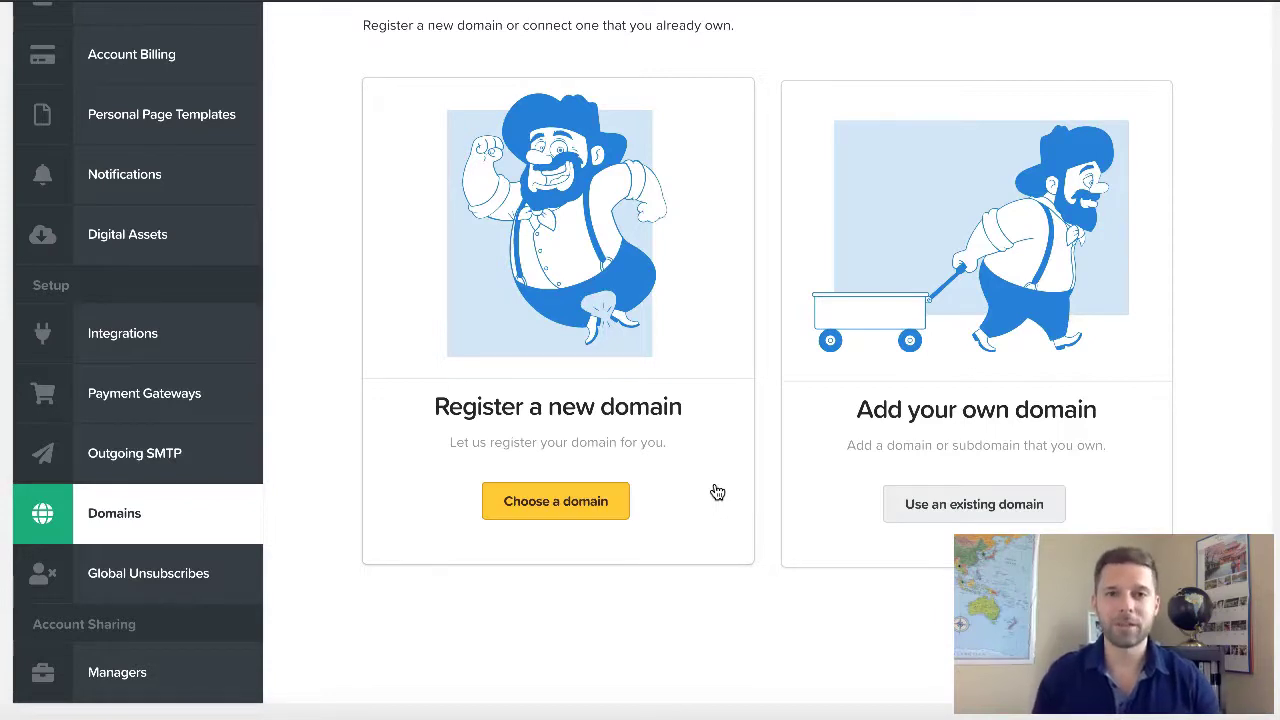
{"action": "left_click", "coordinate": [641, 483]}
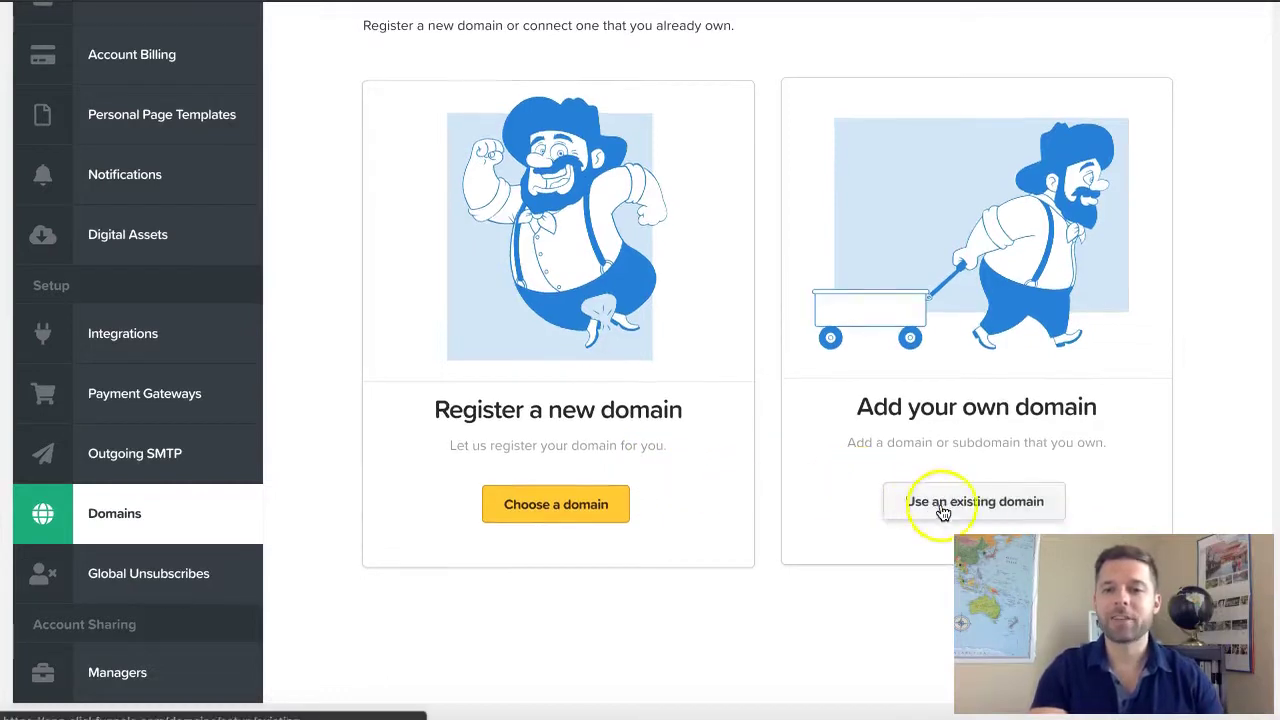
{"action": "left_click", "coordinate": [988, 502]}
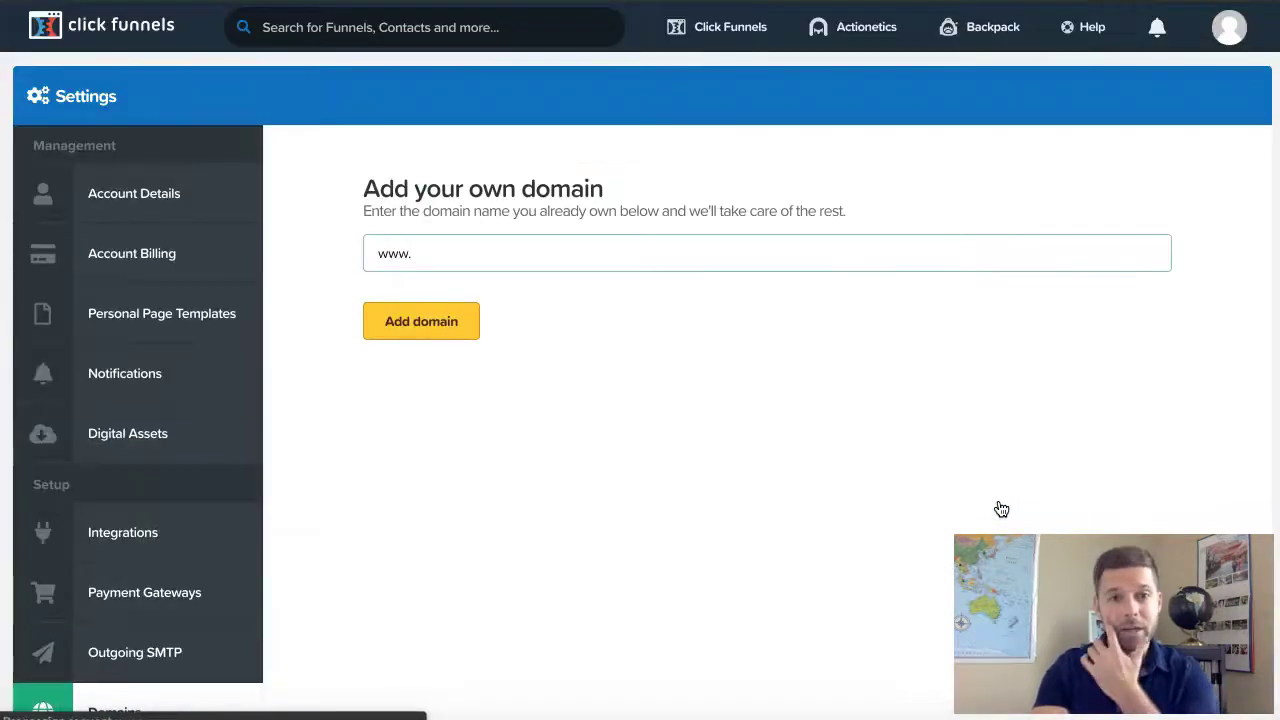
{"action": "left_click_drag", "start_coordinate": [780, 391], "coordinate": [669, 310]}
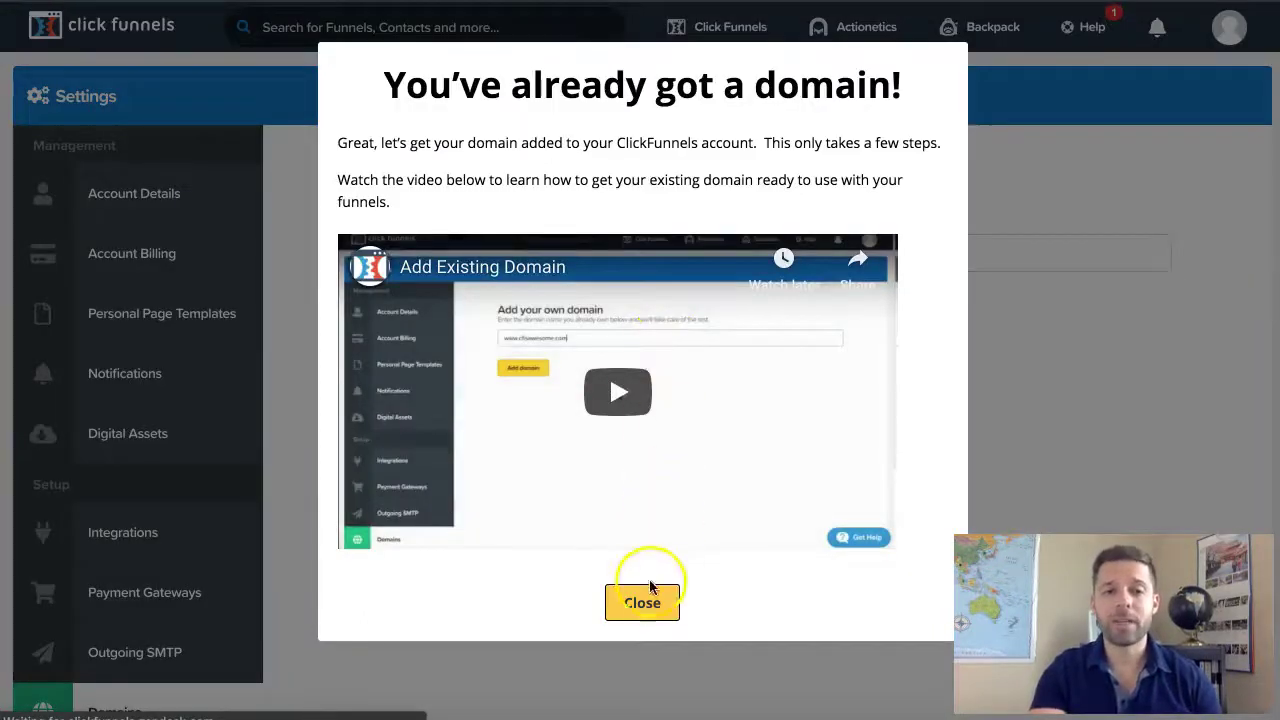
{"action": "left_click", "coordinate": [643, 601]}
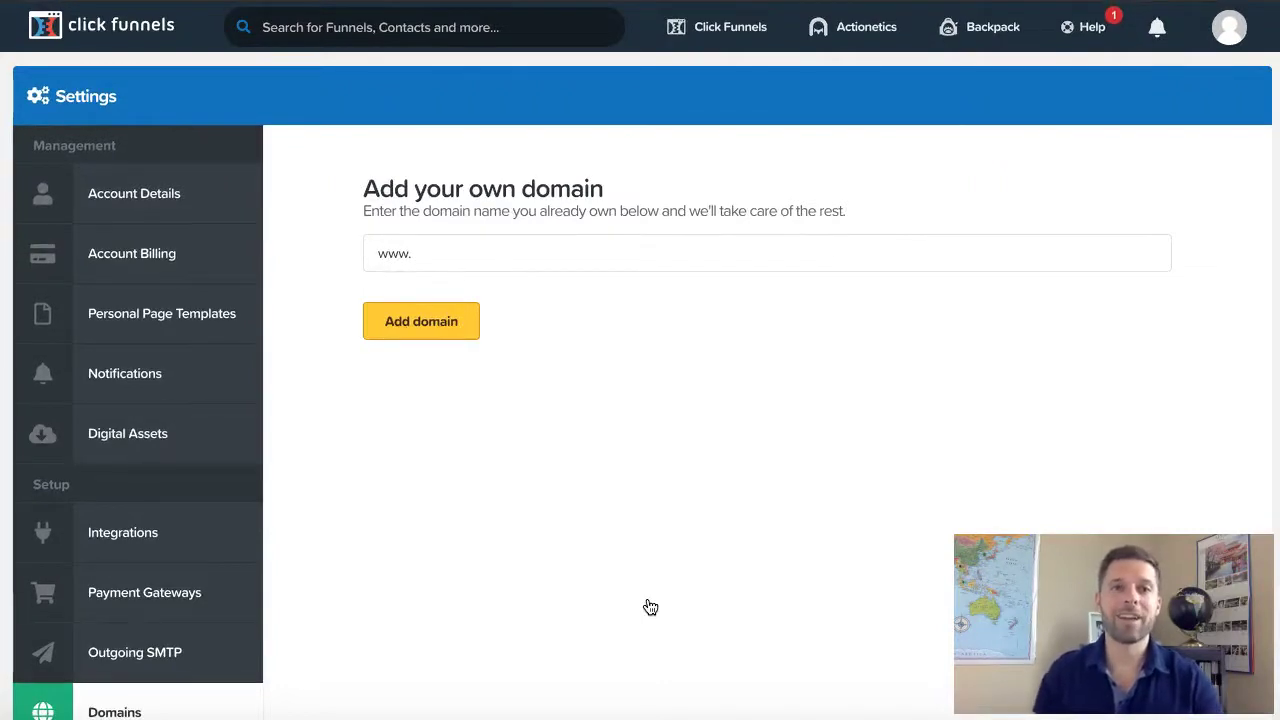
{"action": "left_click", "coordinate": [596, 529]}
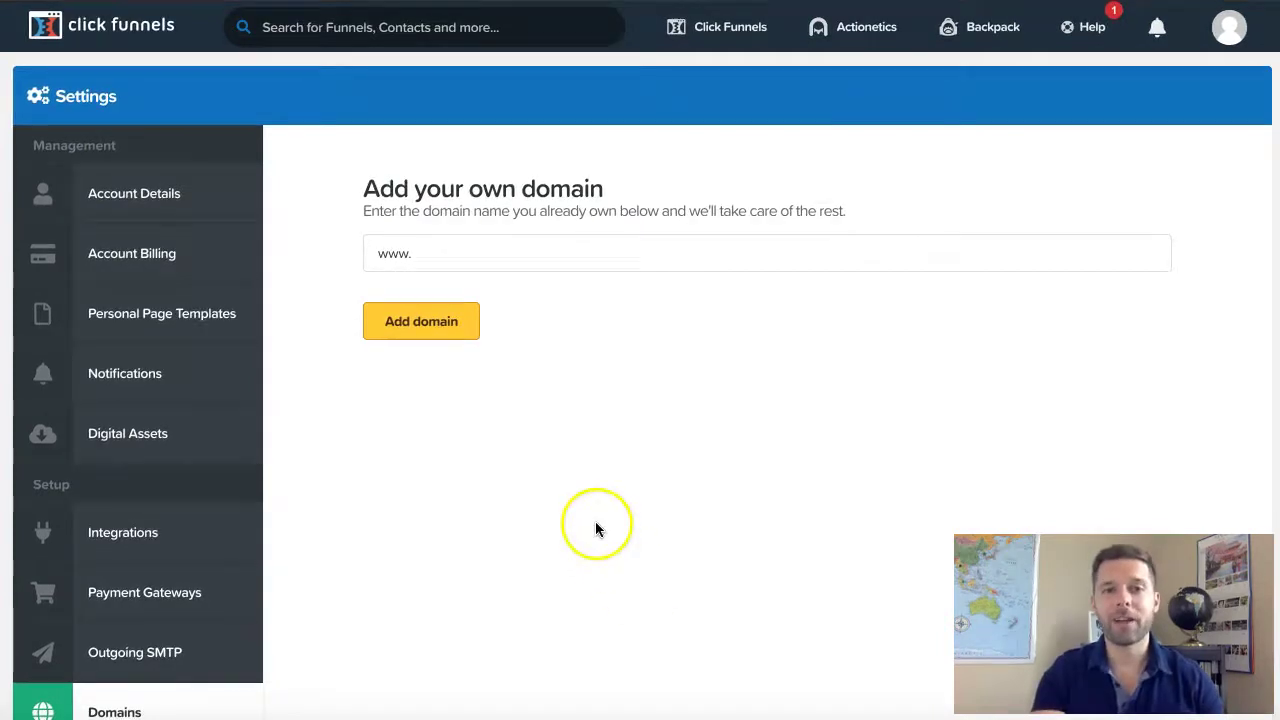
{"action": "left_click", "coordinate": [471, 258]}
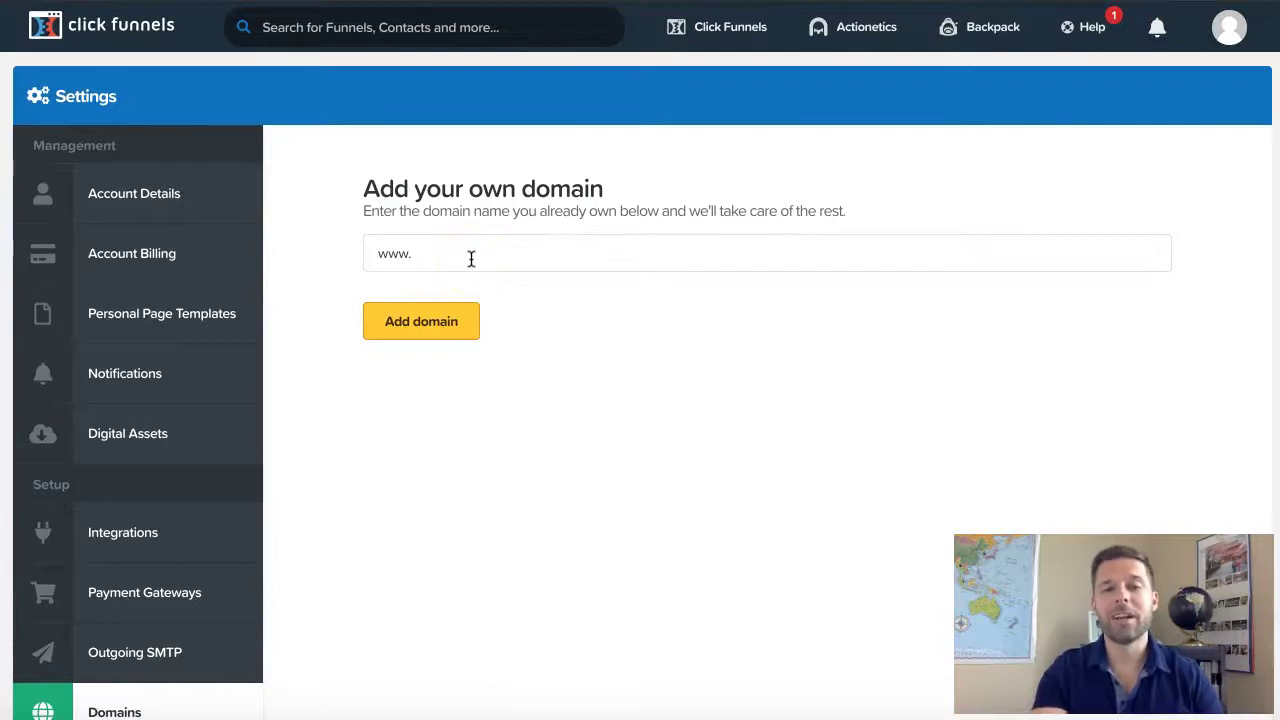
{"action": "left_click", "coordinate": [449, 255]}
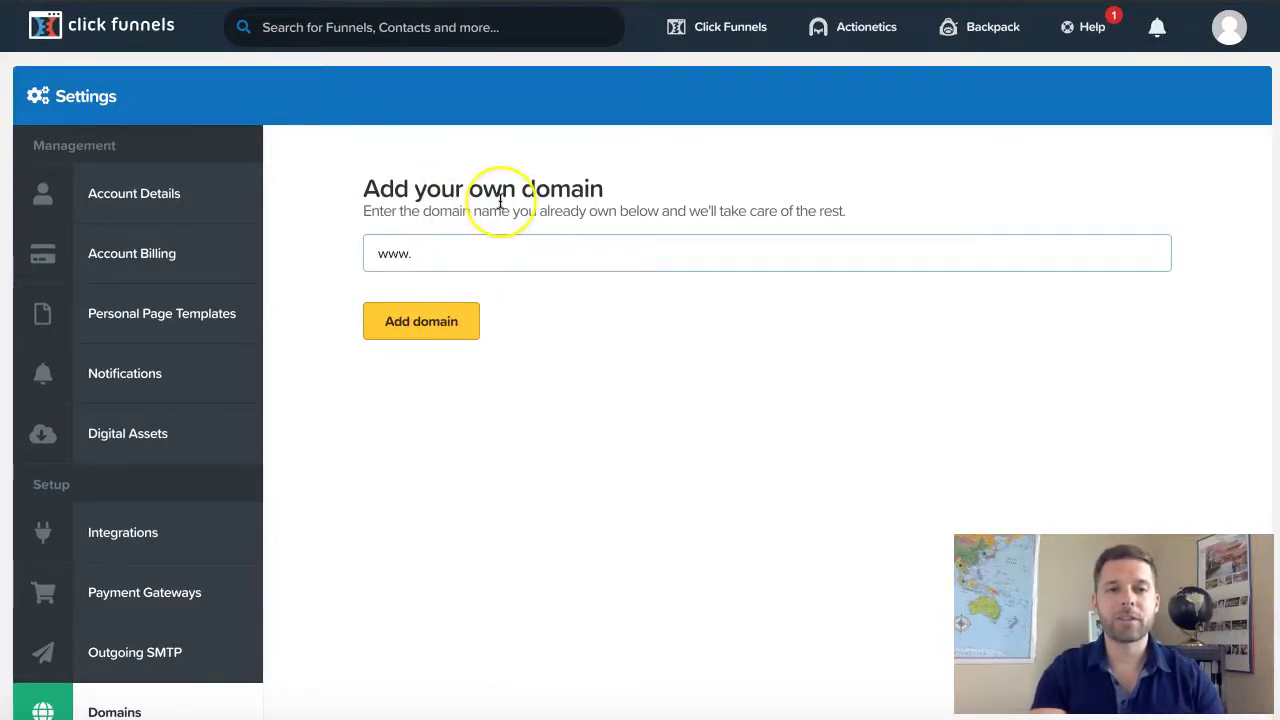
{"action": "type", "text": "www.loca"}
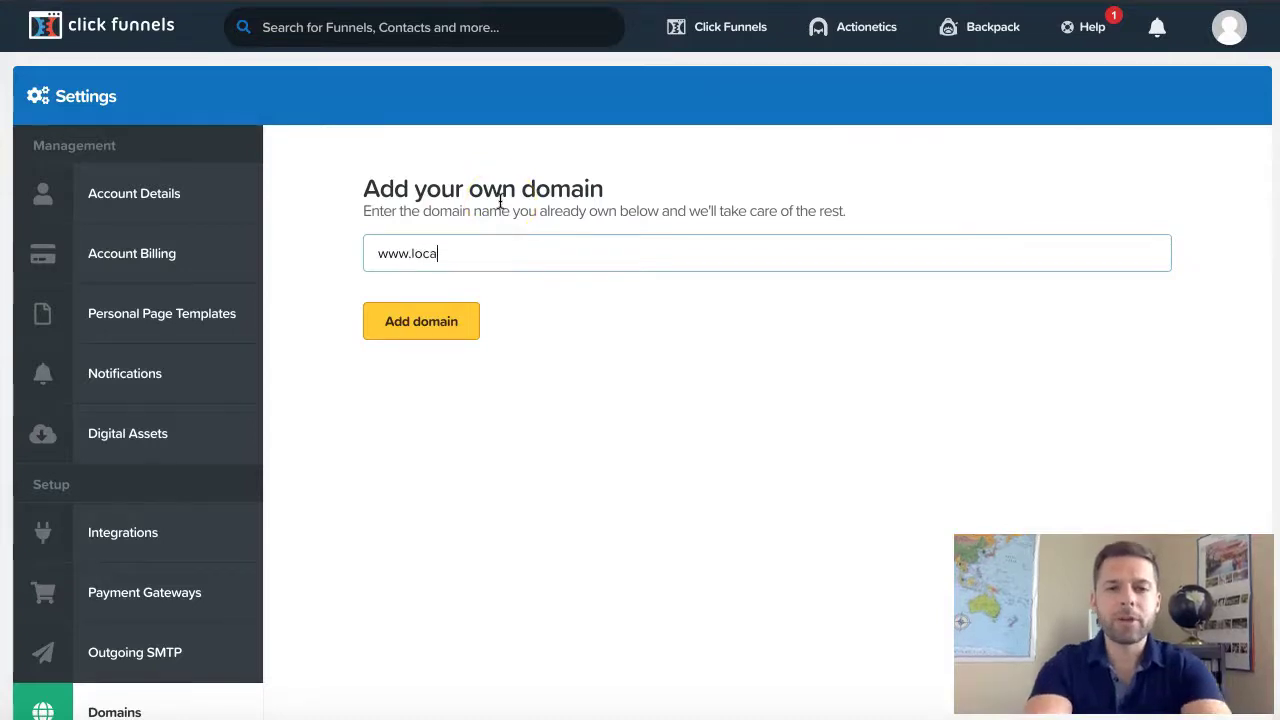
{"action": "type", "text": "tionindependenttraining.com"}
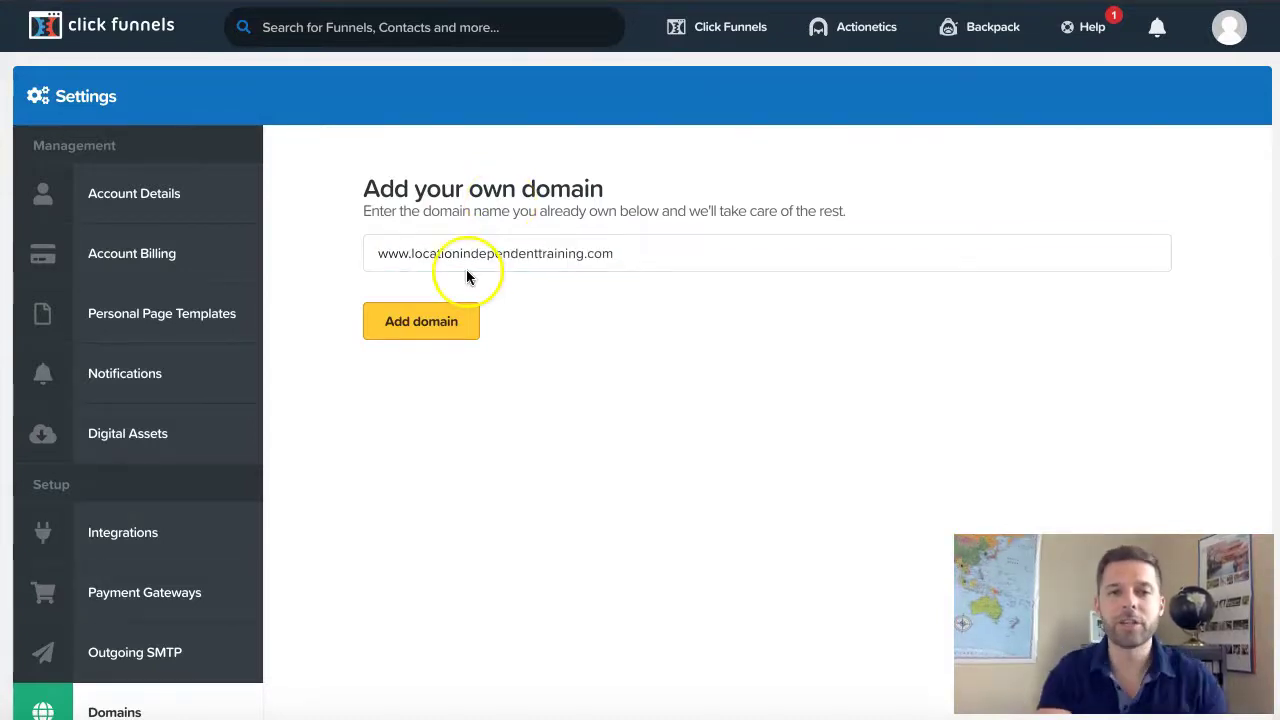
{"action": "left_click", "coordinate": [446, 319]}
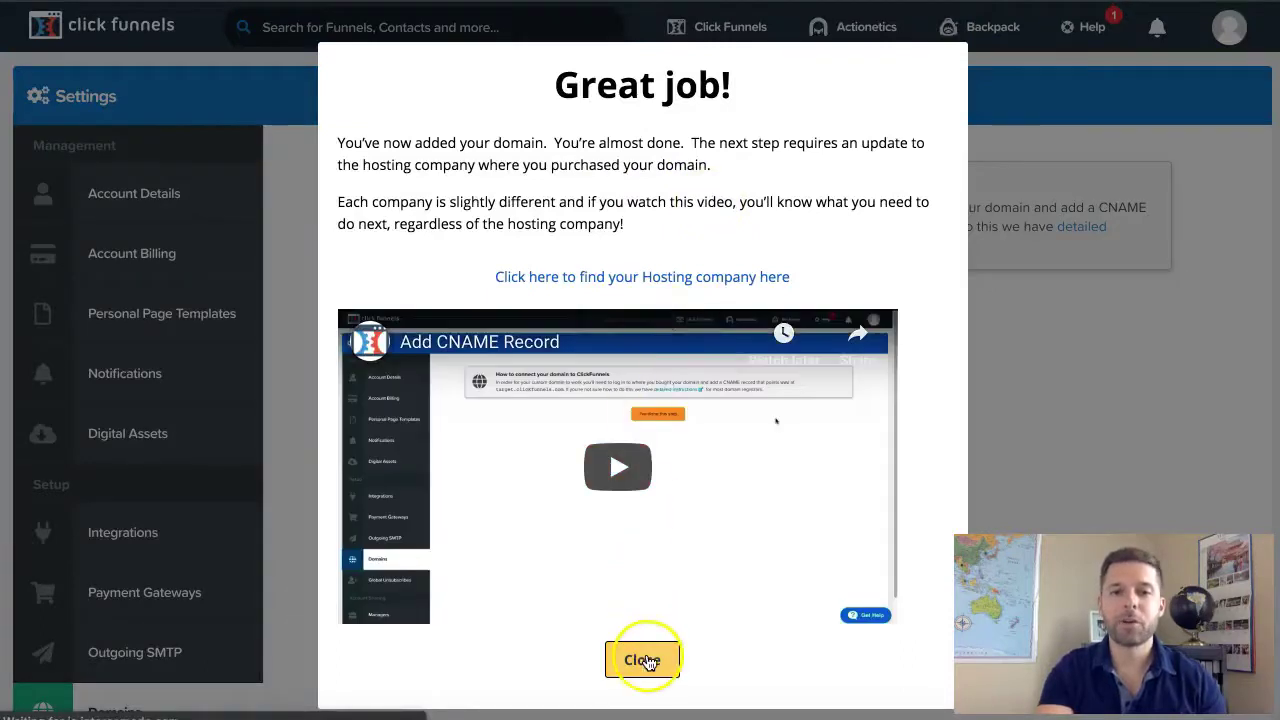
{"action": "left_click", "coordinate": [647, 660]}
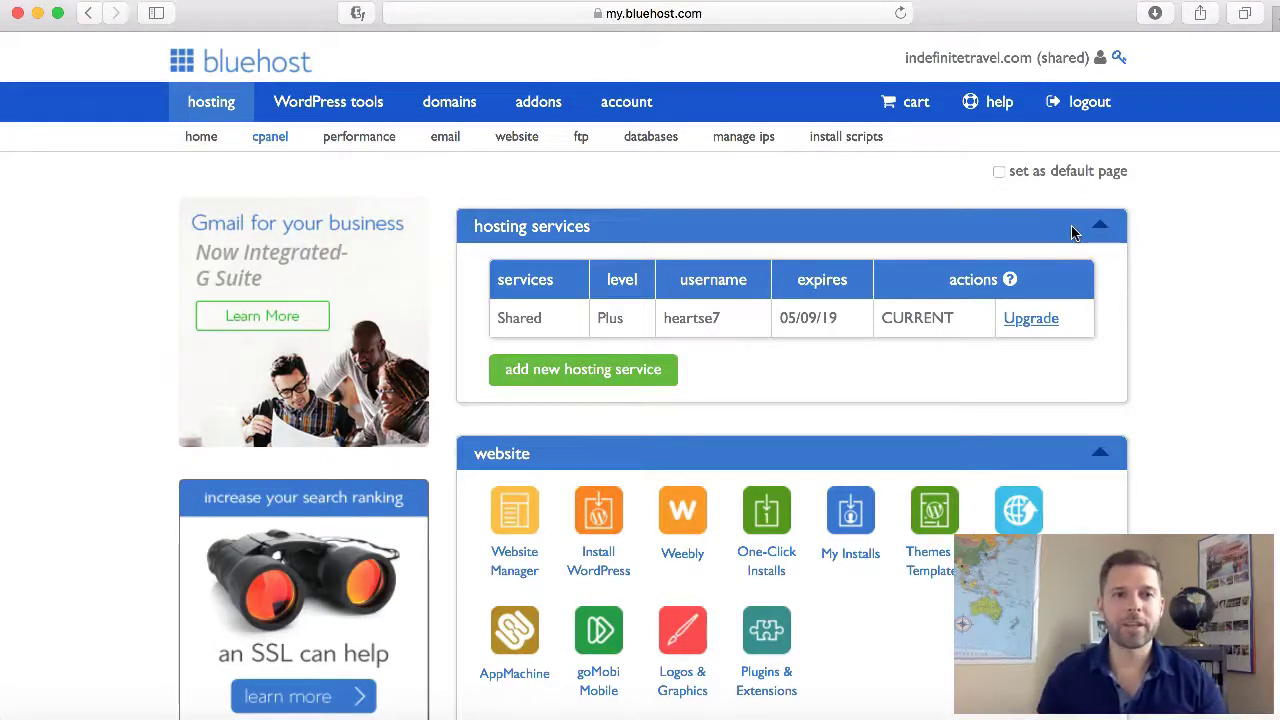
Switch to Bluehost, open the domain list and select locationindependenttraining.com.
{"action": "left_click", "coordinate": [450, 104]}
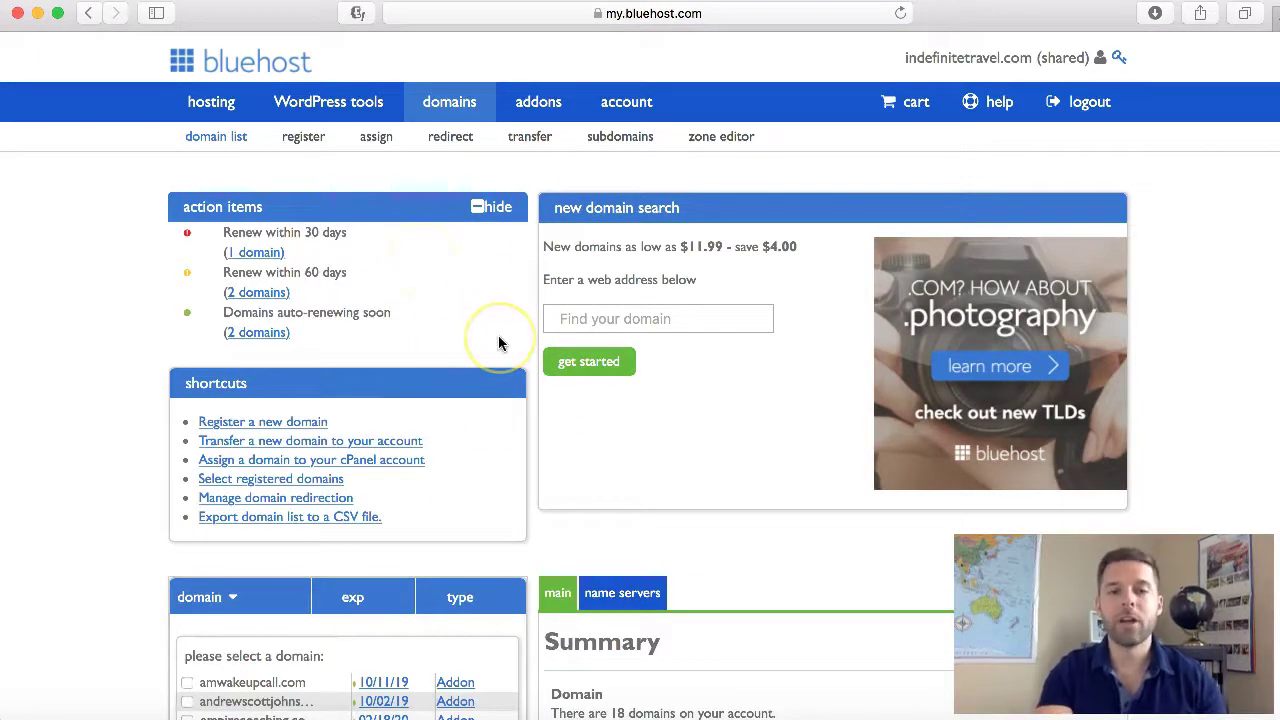
{"action": "left_click", "coordinate": [487, 390]}
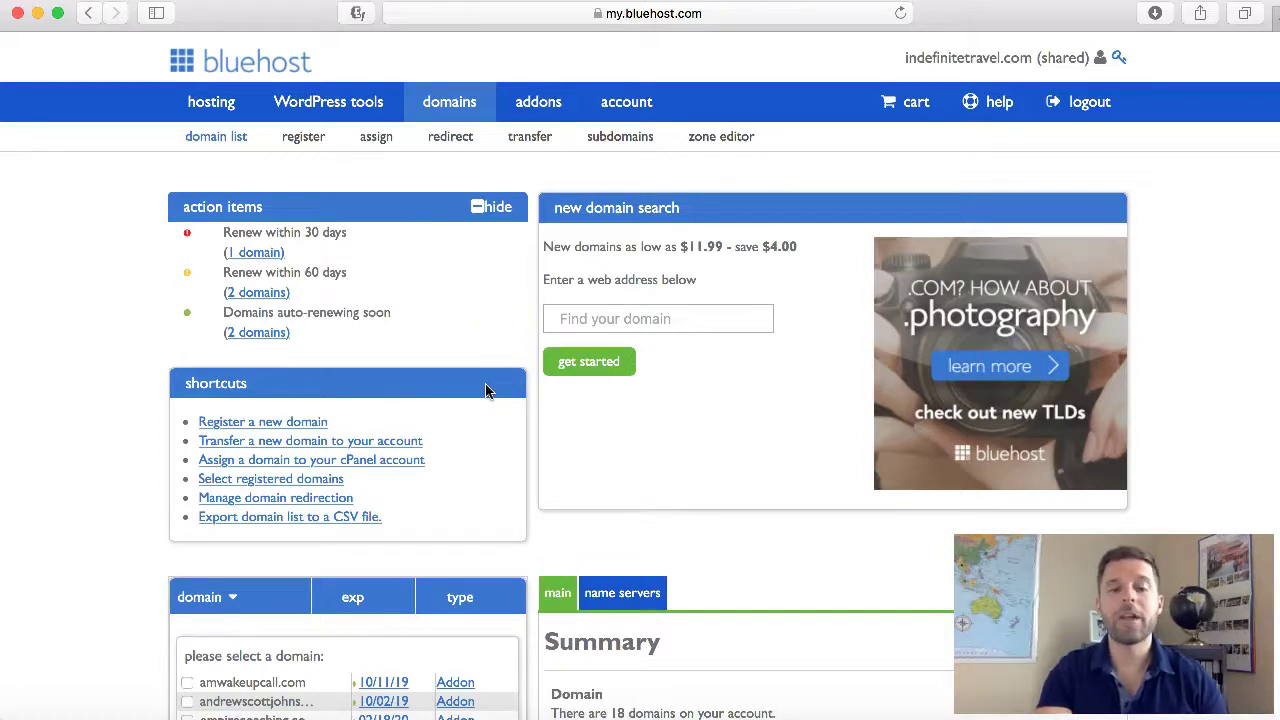
{"action": "left_click", "coordinate": [482, 395]}
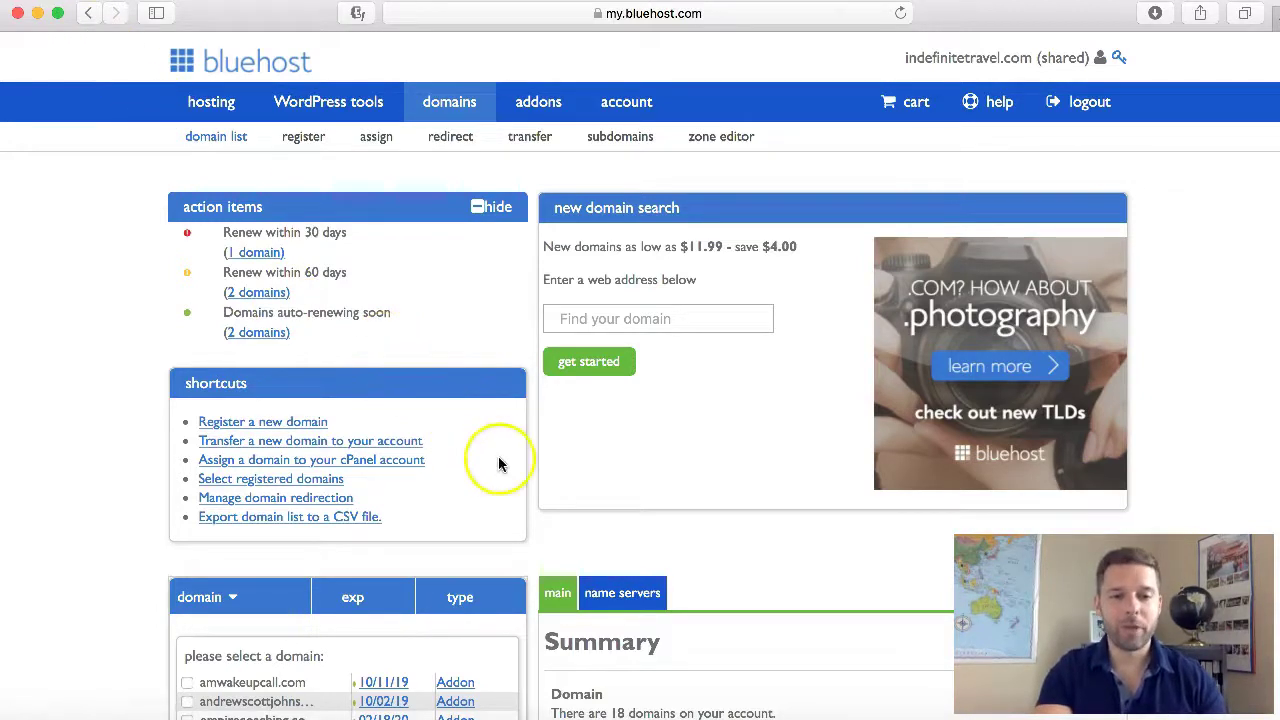
{"action": "scroll", "coordinate": [500, 463], "scroll_direction": "down", "scroll_amount": 1}
{"action": "scroll", "coordinate": [501, 467], "scroll_direction": "down", "scroll_amount": 3}
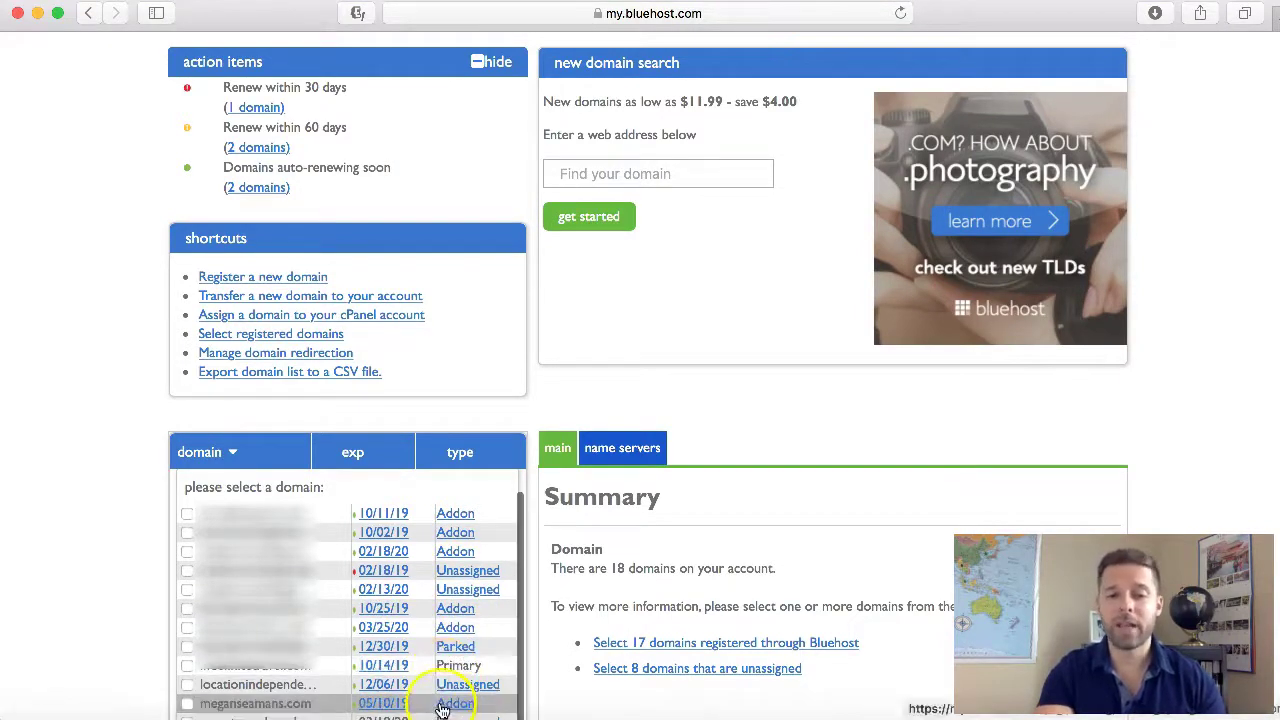
{"action": "scroll", "coordinate": [420, 660], "scroll_direction": "down", "scroll_amount": 1}
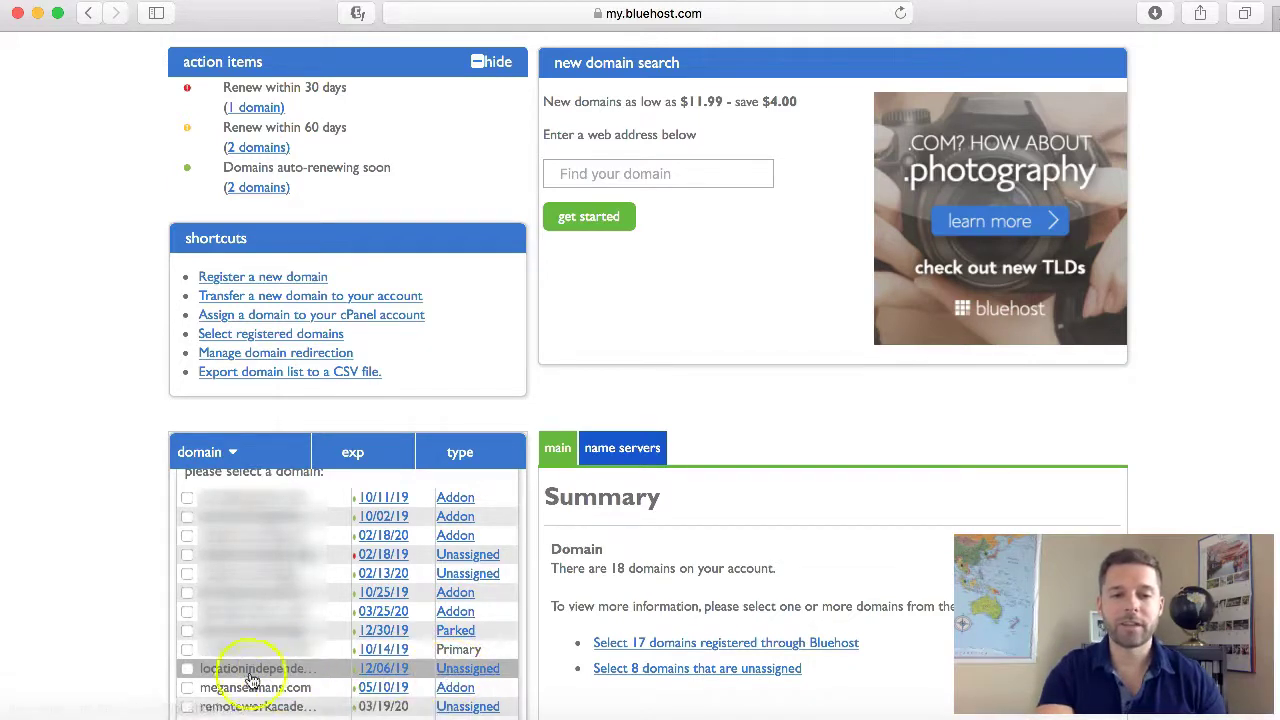
{"action": "left_click", "coordinate": [187, 671]}
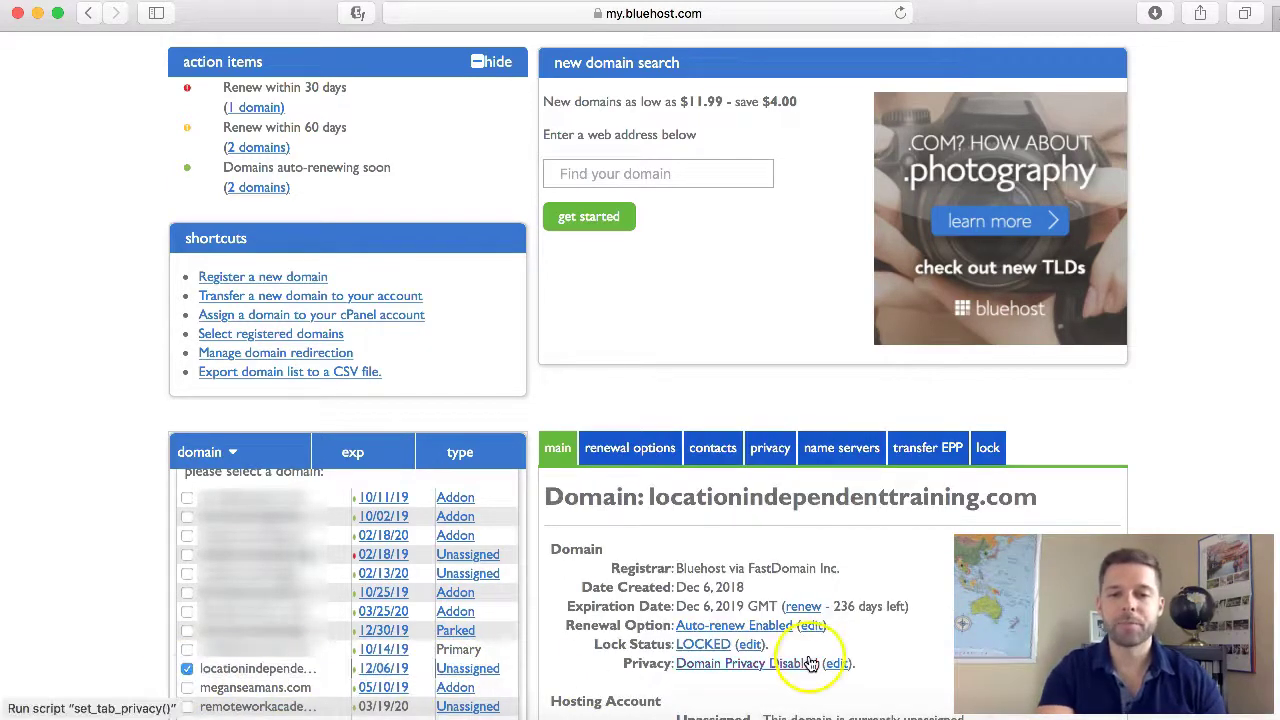
Assign locationindependenttraining.com to the cPanel account as an addon domain with a new directory named locationindependenttraining.
{"action": "scroll", "coordinate": [840, 640], "scroll_direction": "down", "scroll_amount": 1}
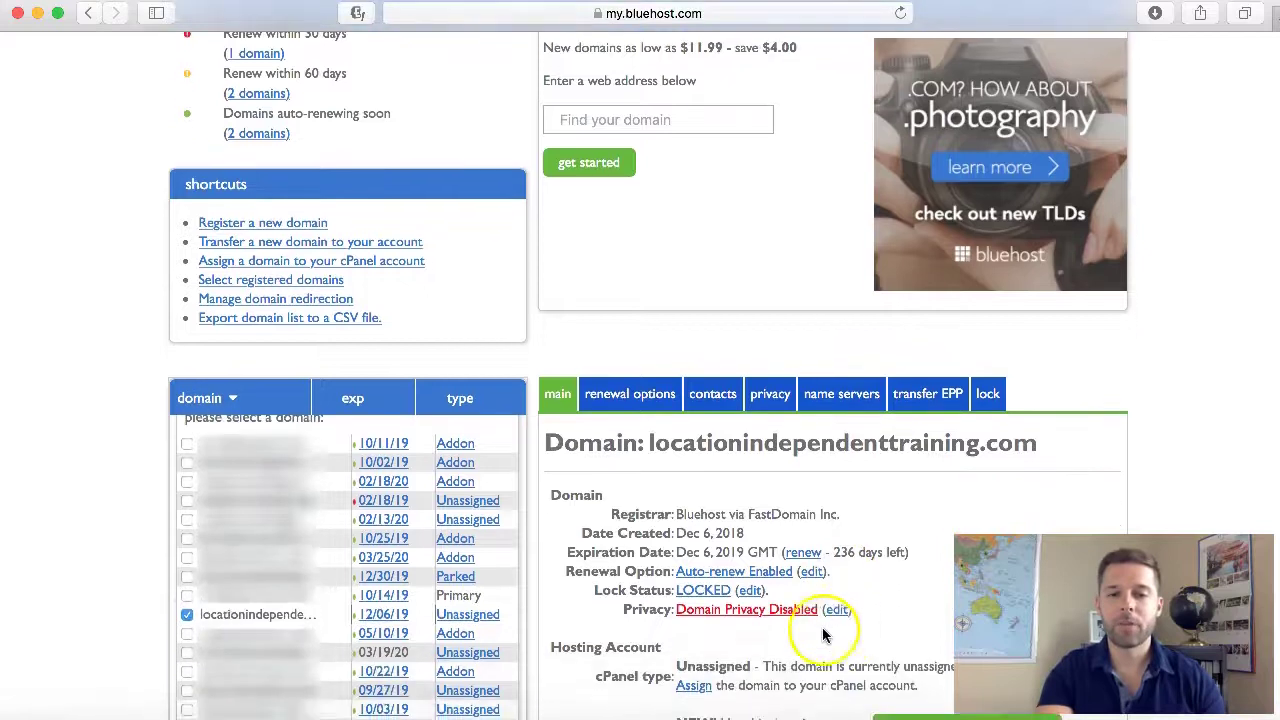
{"action": "left_click", "coordinate": [694, 688]}
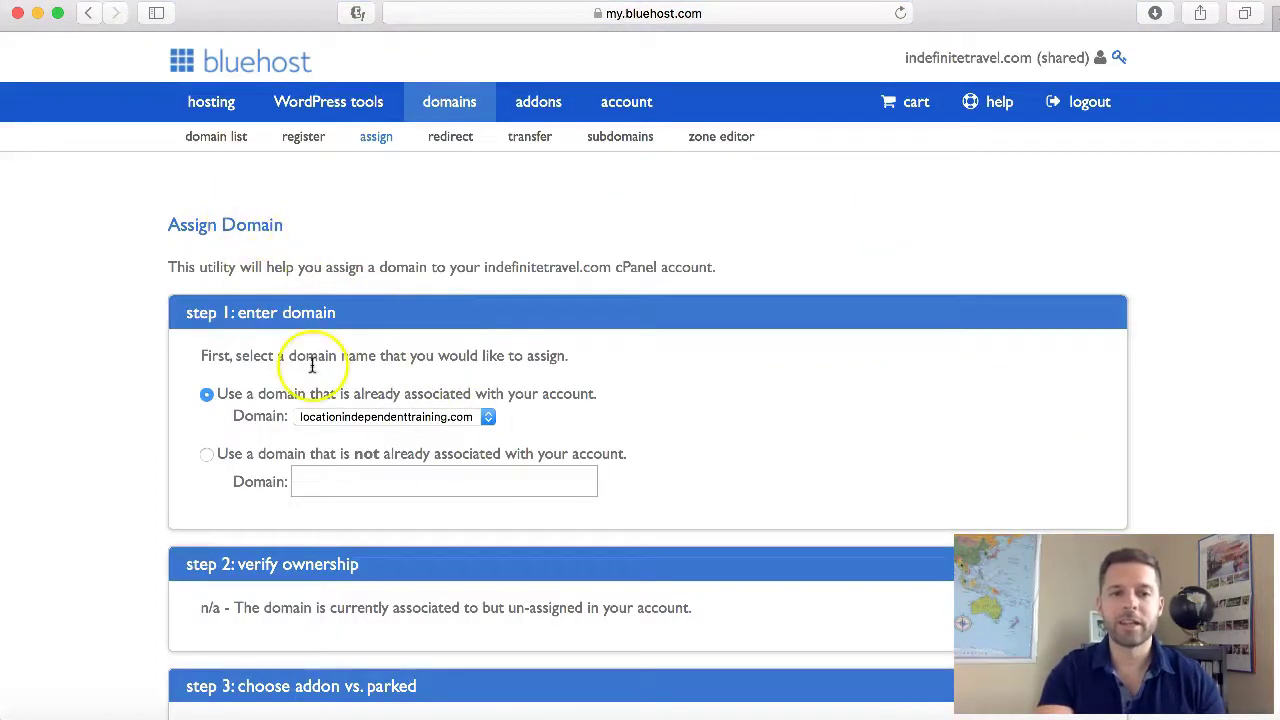
{"action": "scroll", "coordinate": [350, 410], "scroll_direction": "down", "scroll_amount": 3}
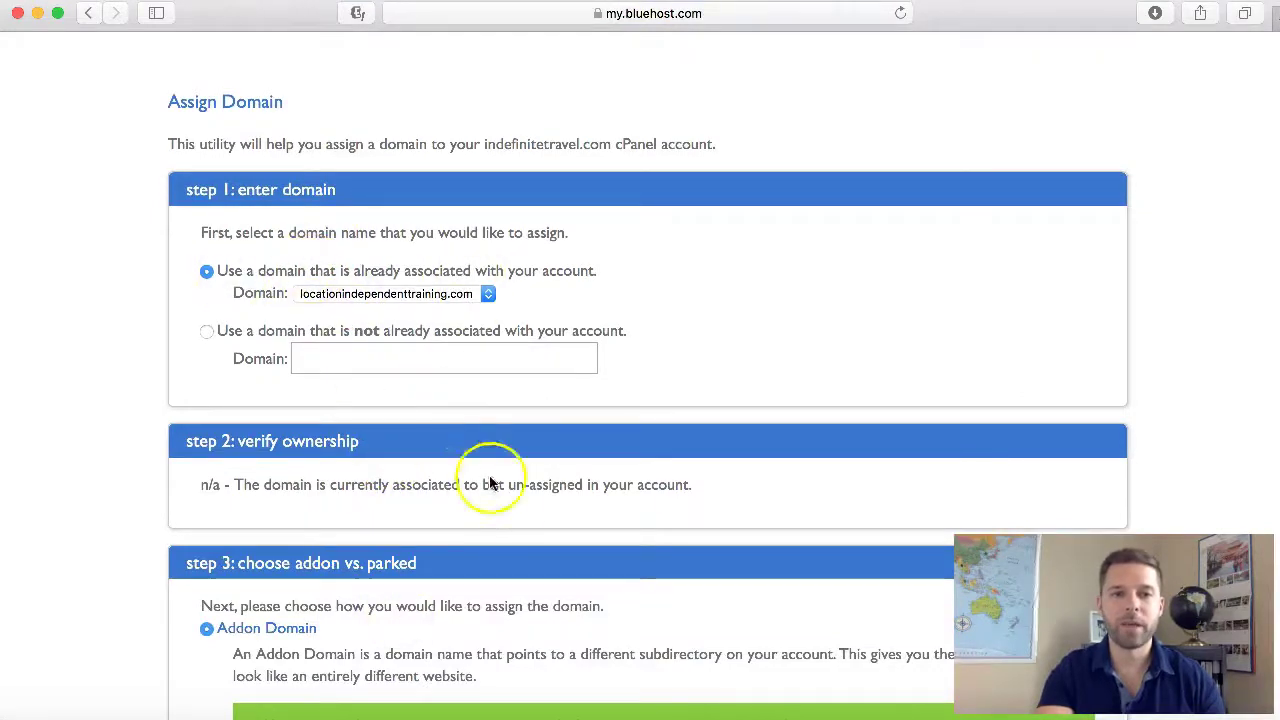
{"action": "scroll", "coordinate": [490, 483], "scroll_direction": "down", "scroll_amount": 4}
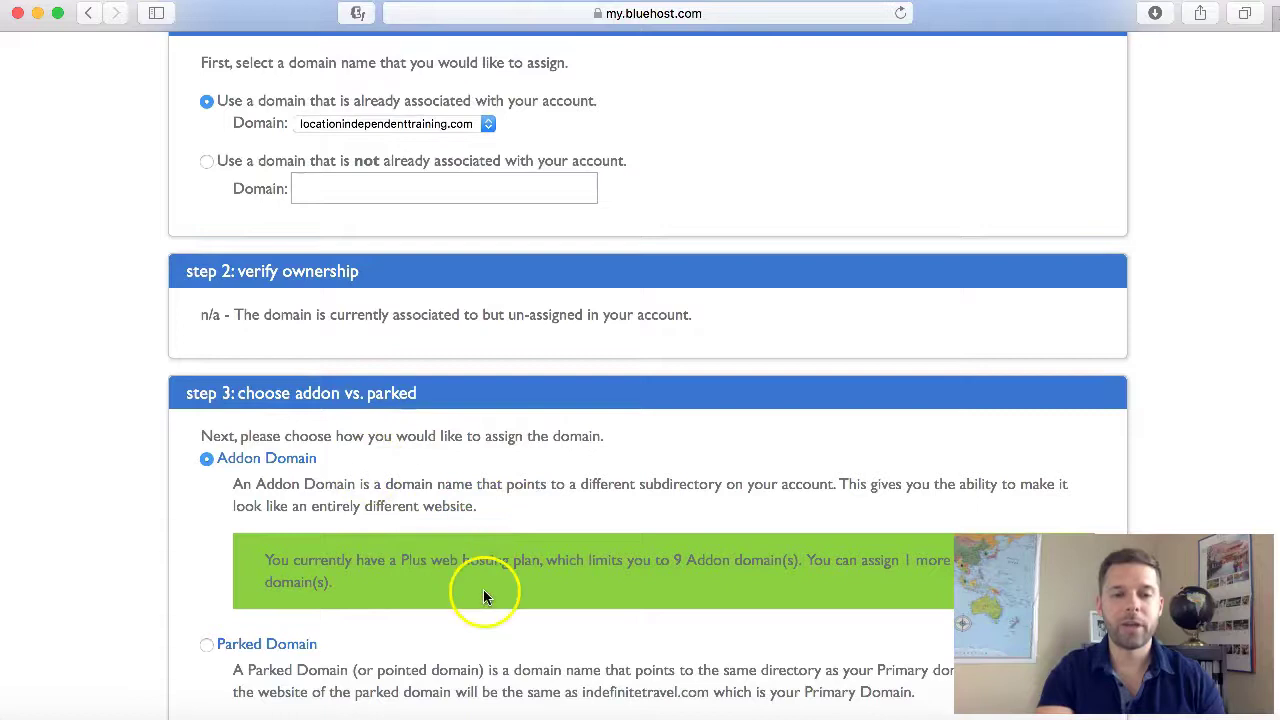
{"action": "scroll", "coordinate": [380, 524], "scroll_direction": "down", "scroll_amount": 9}
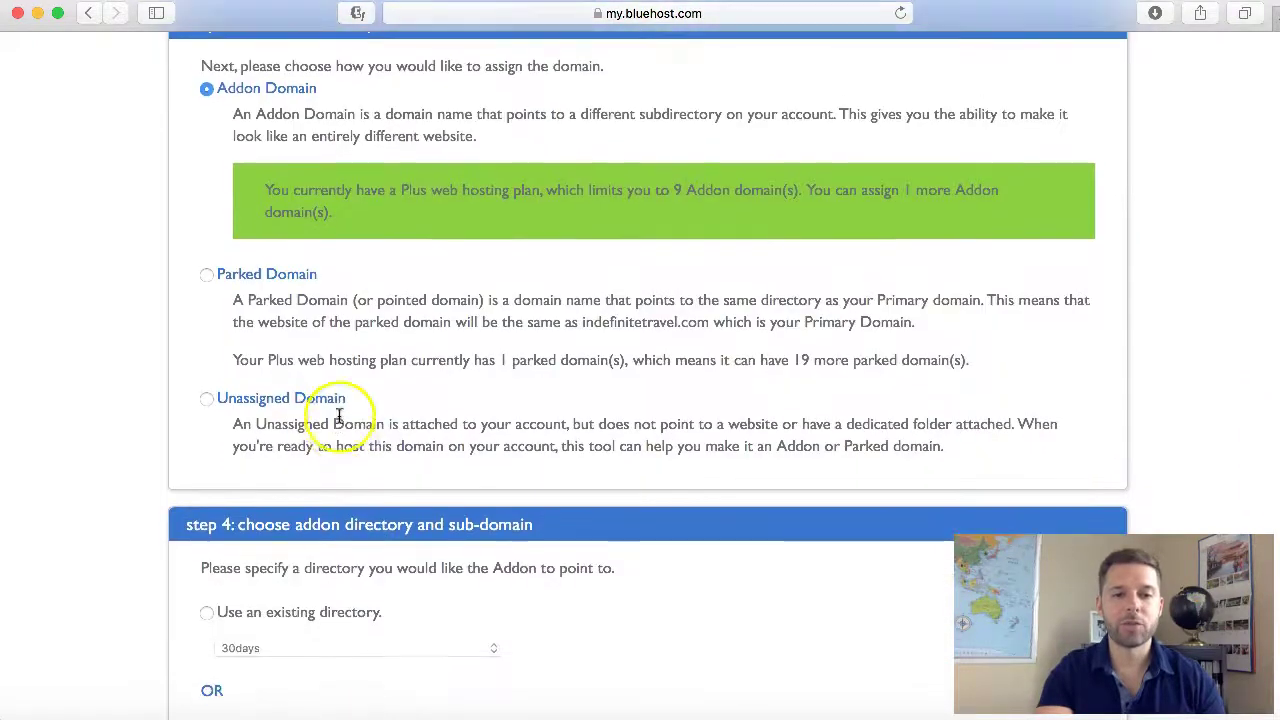
{"action": "scroll", "coordinate": [374, 537], "scroll_direction": "down", "scroll_amount": 3}
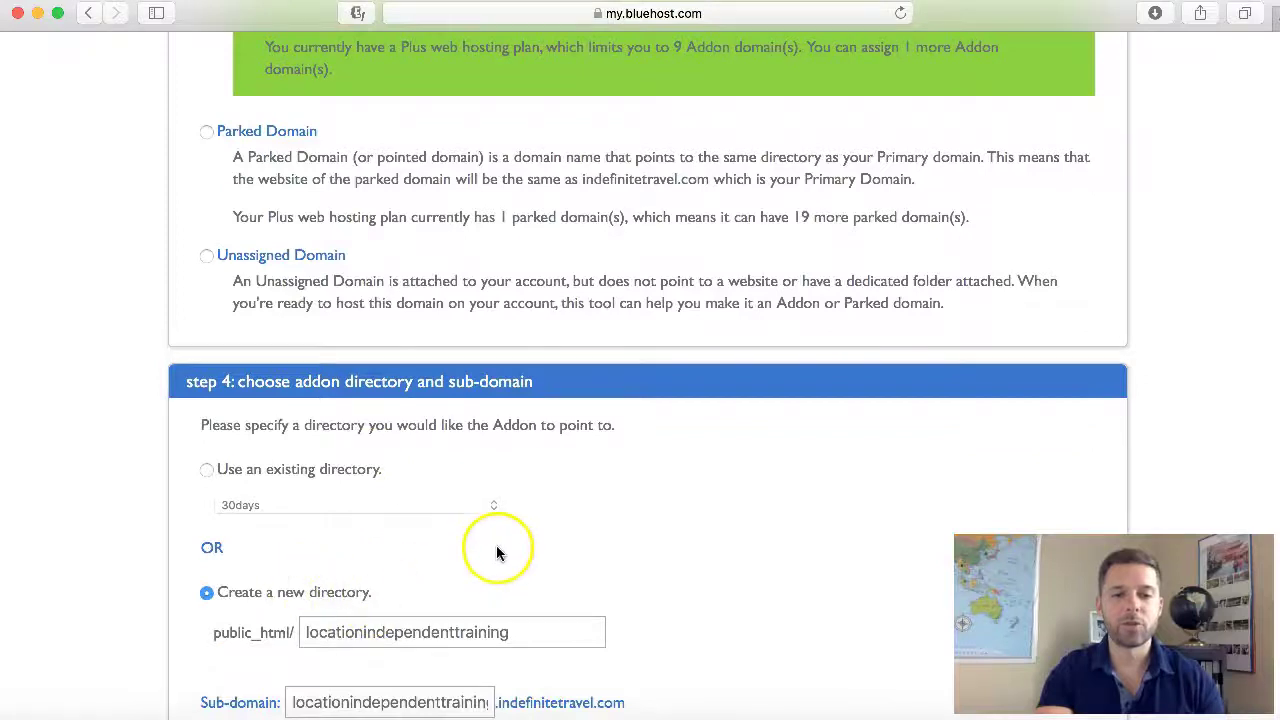
{"action": "scroll", "coordinate": [494, 540], "scroll_direction": "down", "scroll_amount": 6}
{"action": "left_click", "coordinate": [259, 576]}
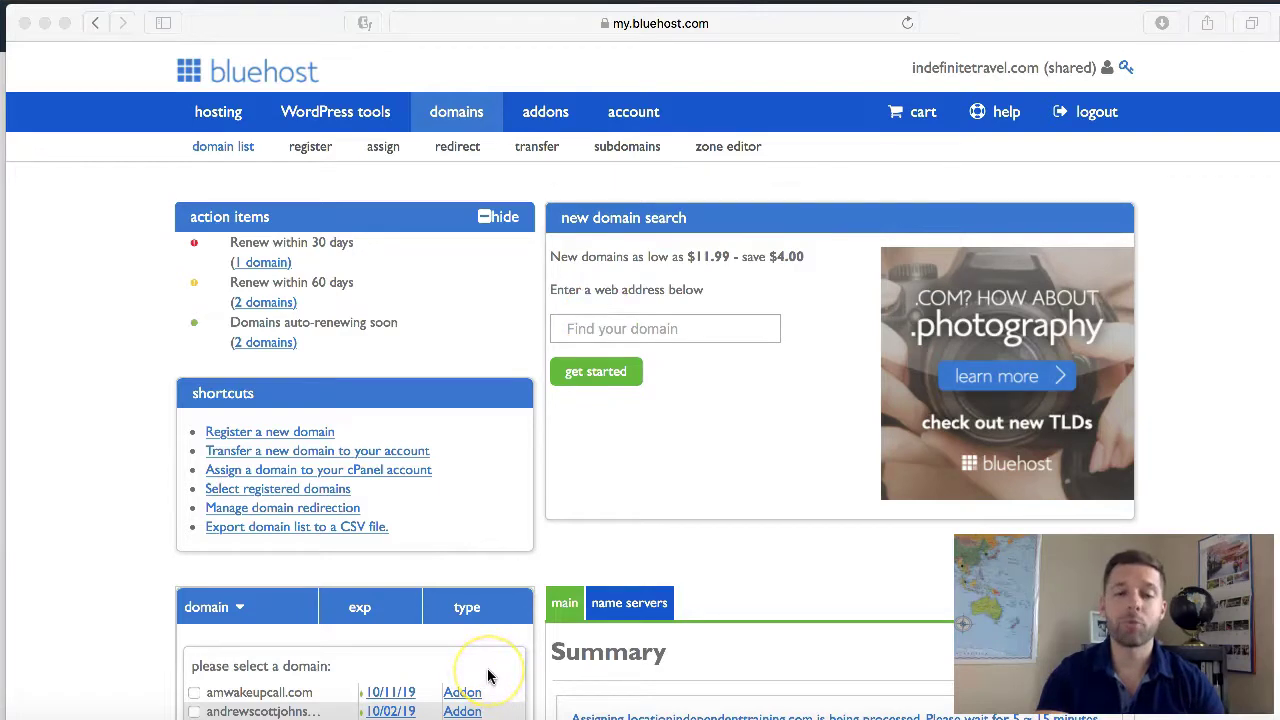
Open Bluehost's DNS Zone Editor and select locationindependenttraining.com as the domain.
{"action": "left_click", "coordinate": [722, 150]}
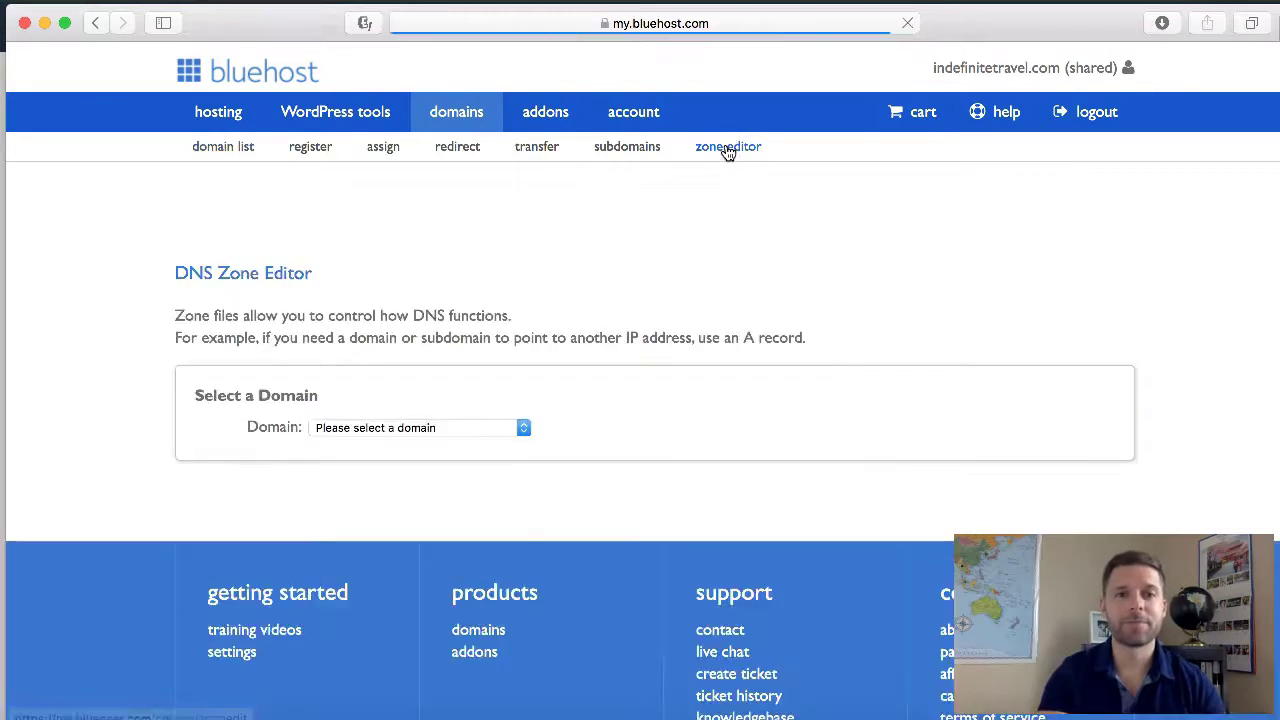
{"action": "left_click", "coordinate": [693, 268]}
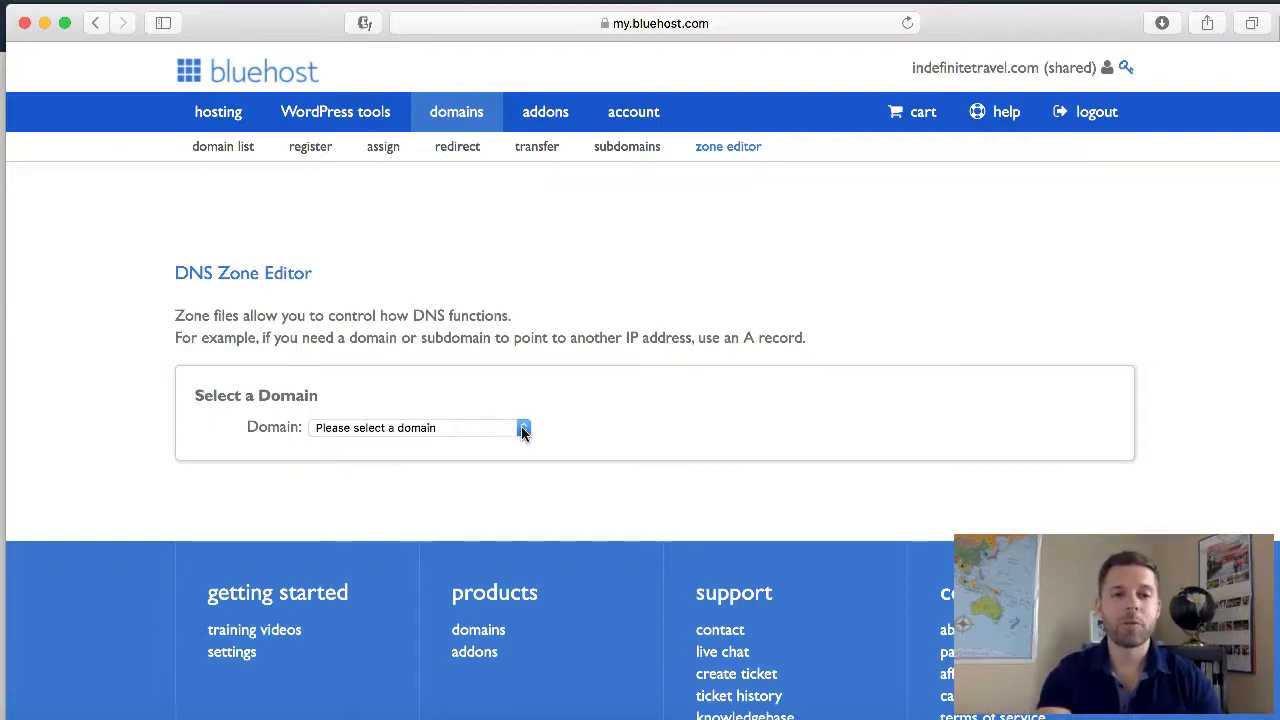
{"action": "left_click", "coordinate": [521, 427]}
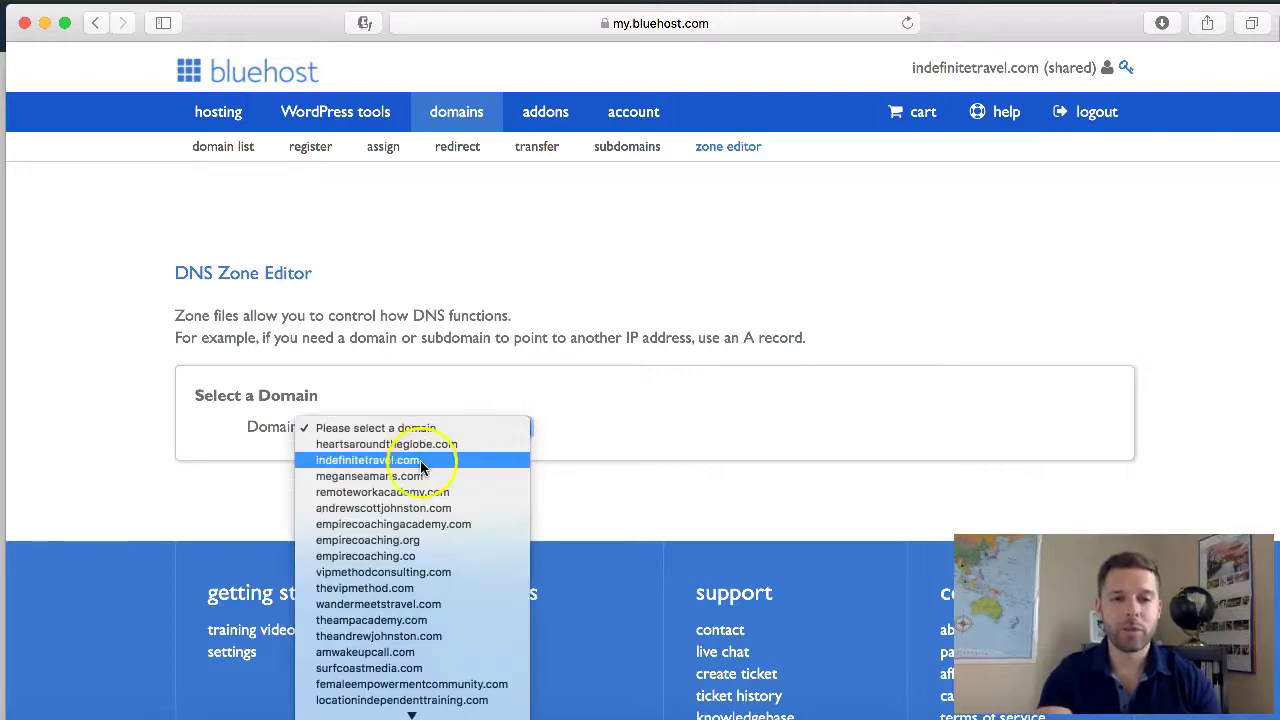
{"action": "left_click", "coordinate": [390, 703]}
{"action": "scroll", "coordinate": [712, 440], "scroll_direction": "down", "scroll_amount": 1}
{"action": "scroll", "coordinate": [712, 440], "scroll_direction": "down", "scroll_amount": 3}
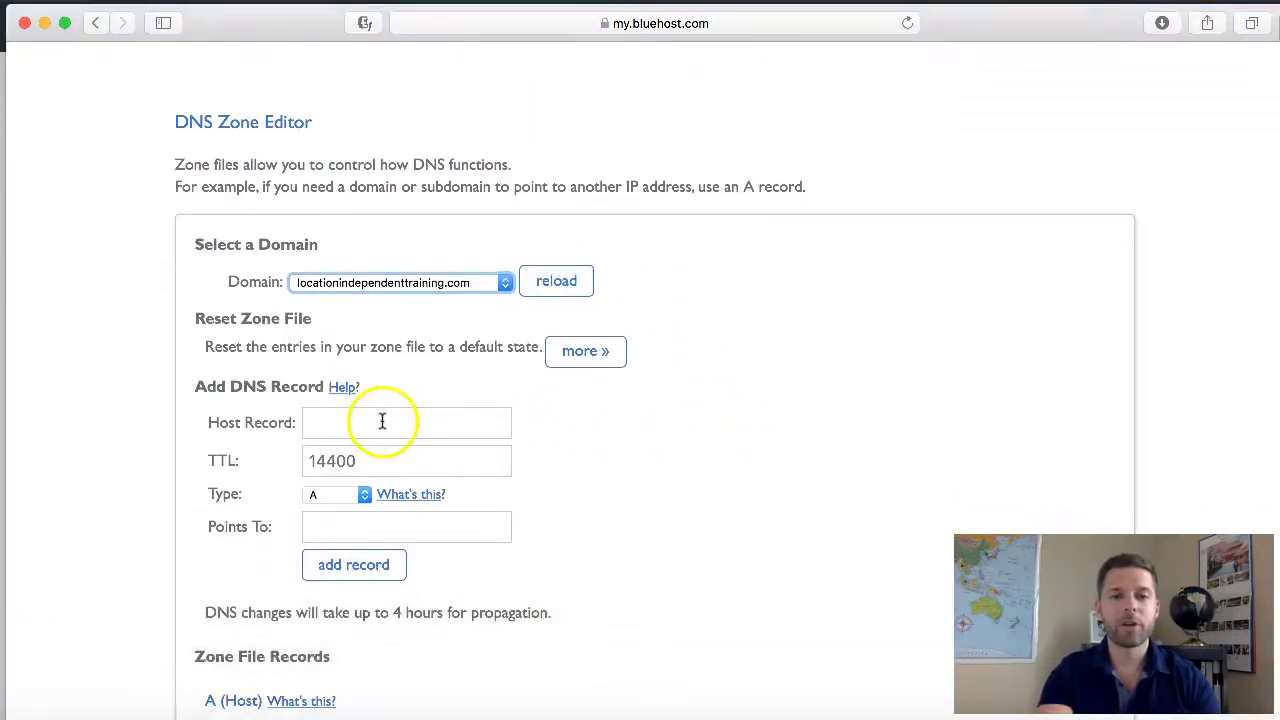
Try to add a CNAME record with host record www pointing to target.clickfunnels.com.
{"action": "left_click", "coordinate": [382, 421]}
{"action": "type", "text": "w"}
{"action": "left_click", "coordinate": [364, 495]}
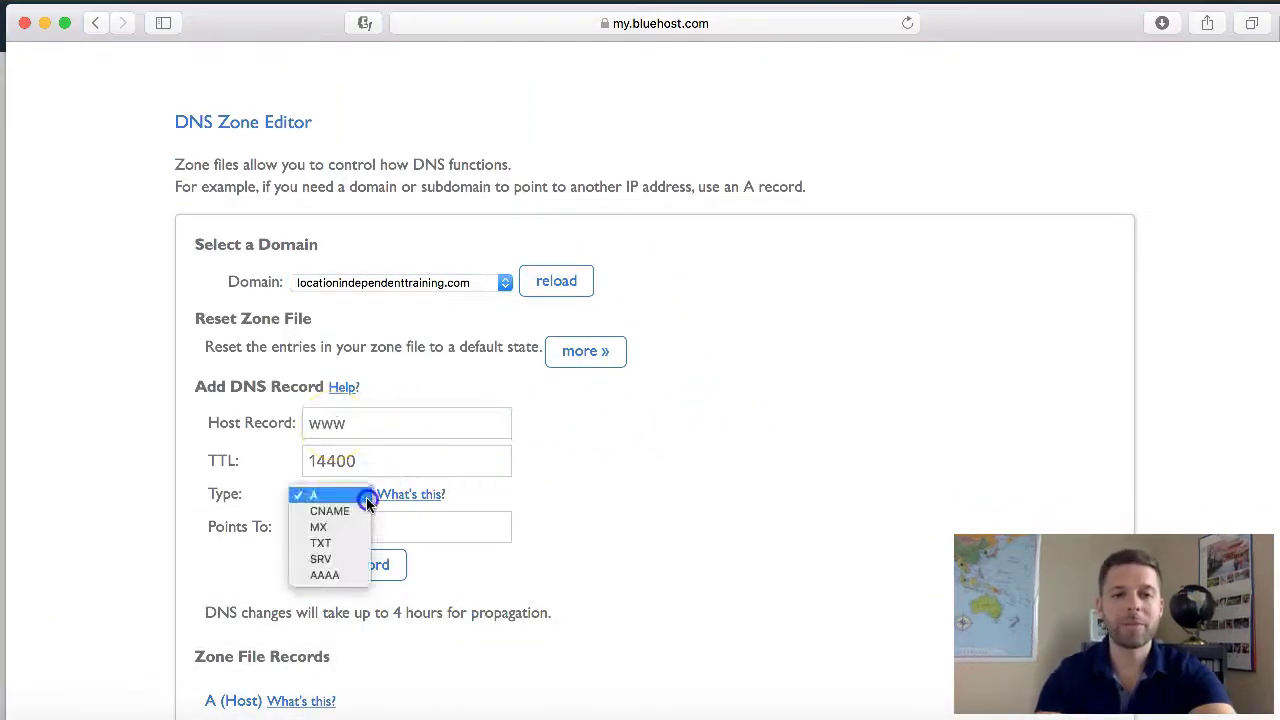
{"action": "left_click", "coordinate": [360, 511]}
{"action": "left_click", "coordinate": [362, 526]}
{"action": "type", "text": "ta"}
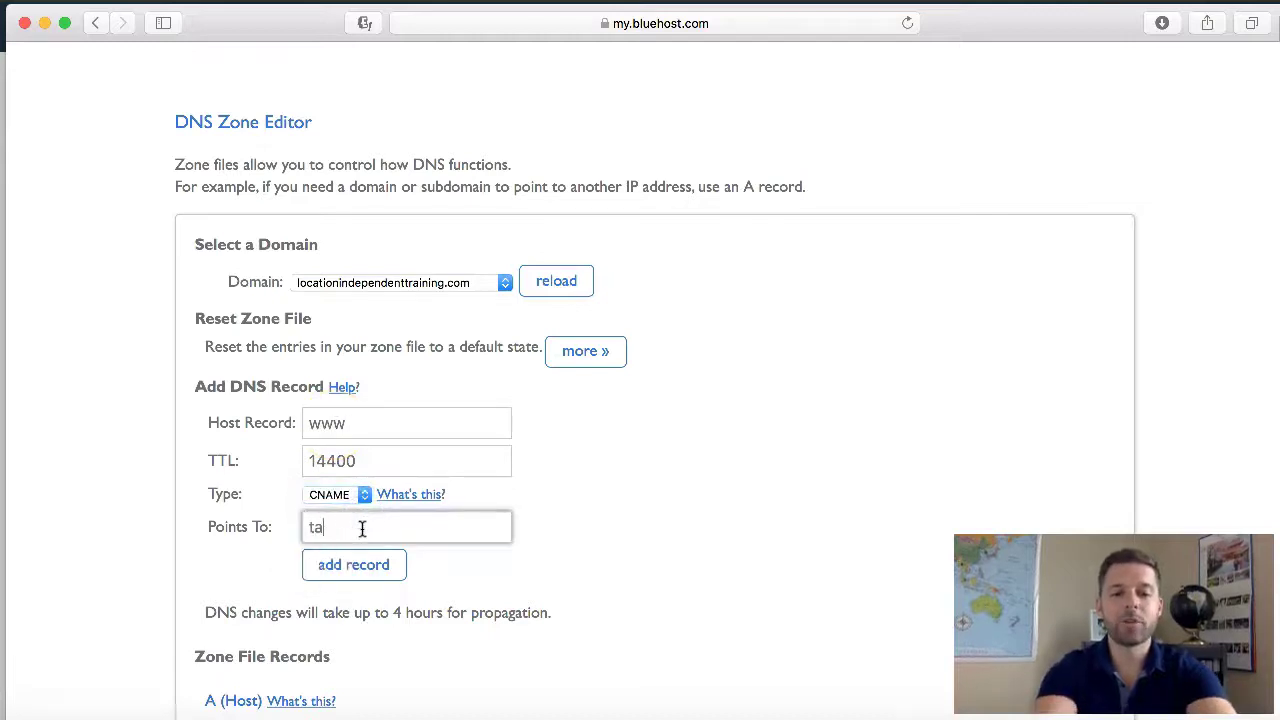
{"action": "type", "text": "rget."}
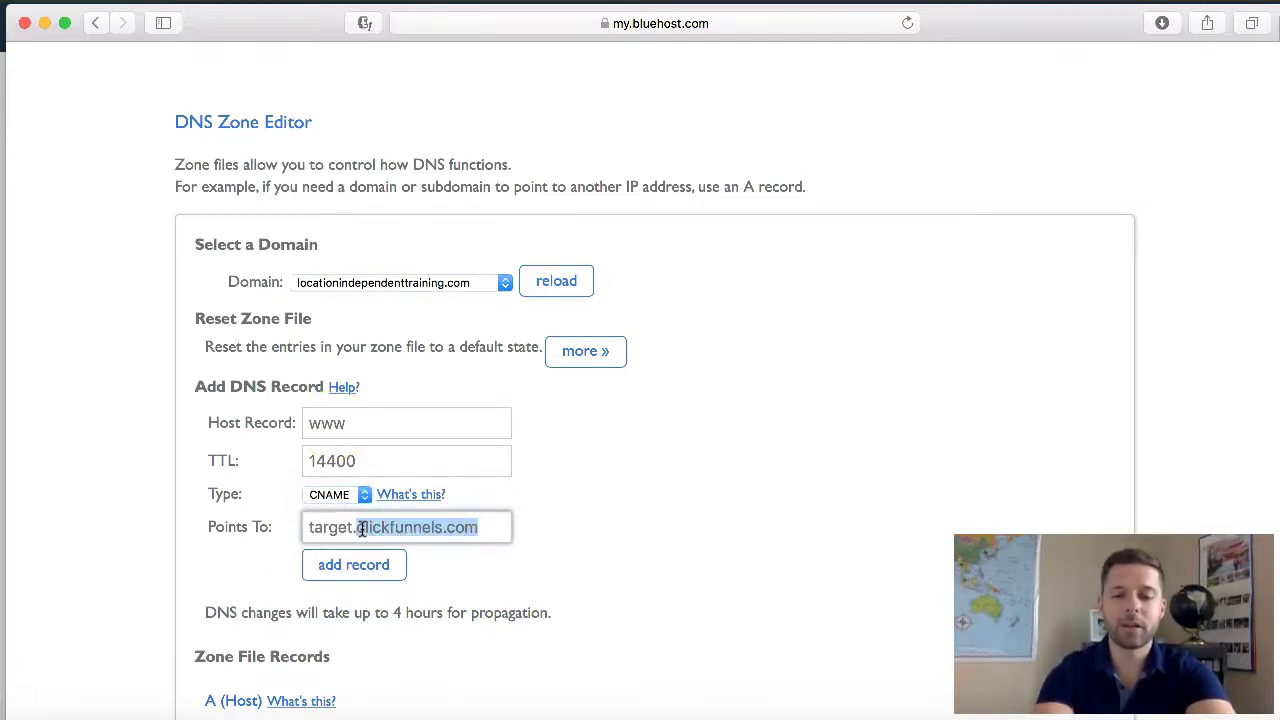
{"action": "key", "text": "Right"}
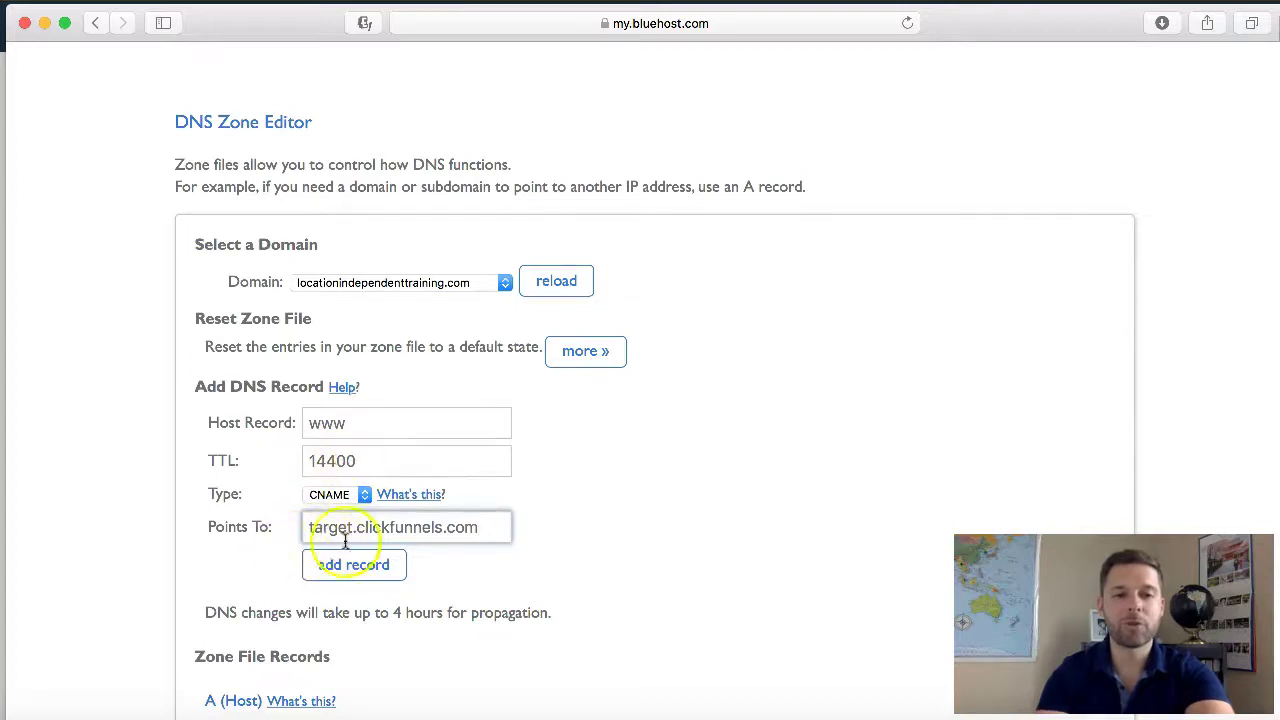
{"action": "left_click", "coordinate": [370, 570]}
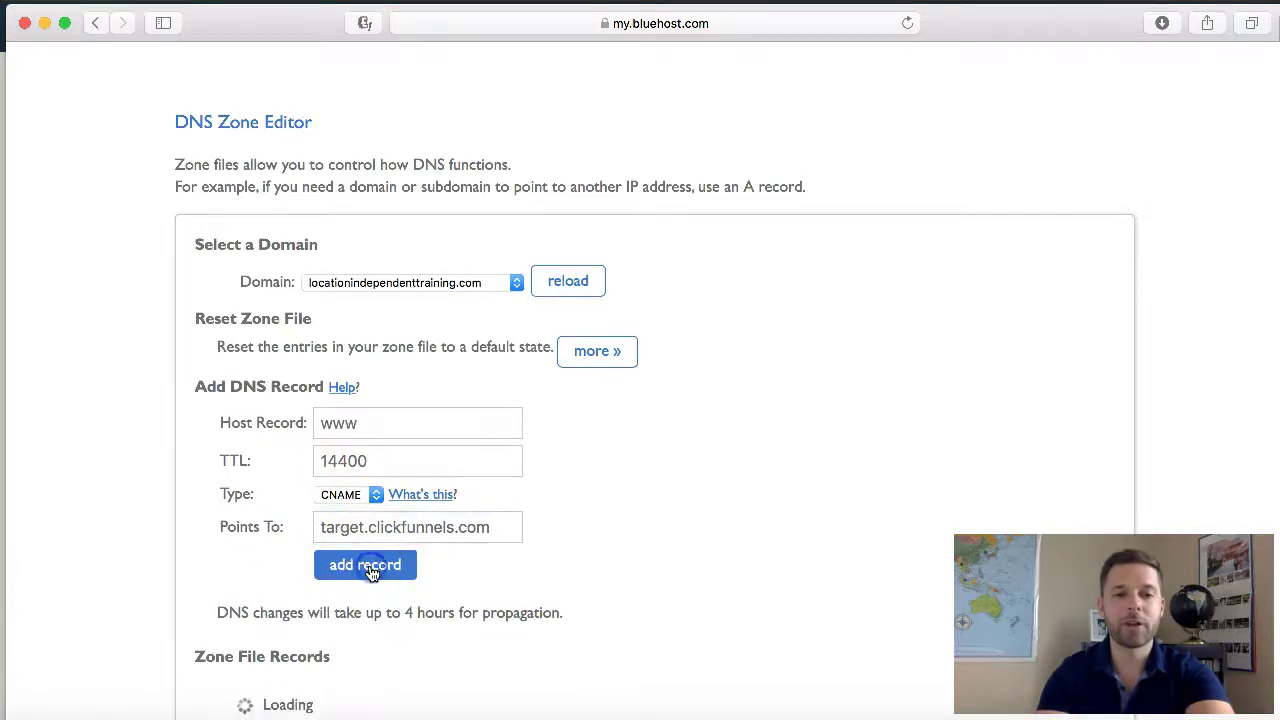
Edit the existing www CNAME record so it points to target.clickfunnels.com, and save it.
{"action": "scroll", "coordinate": [617, 519], "scroll_direction": "down", "scroll_amount": 8}
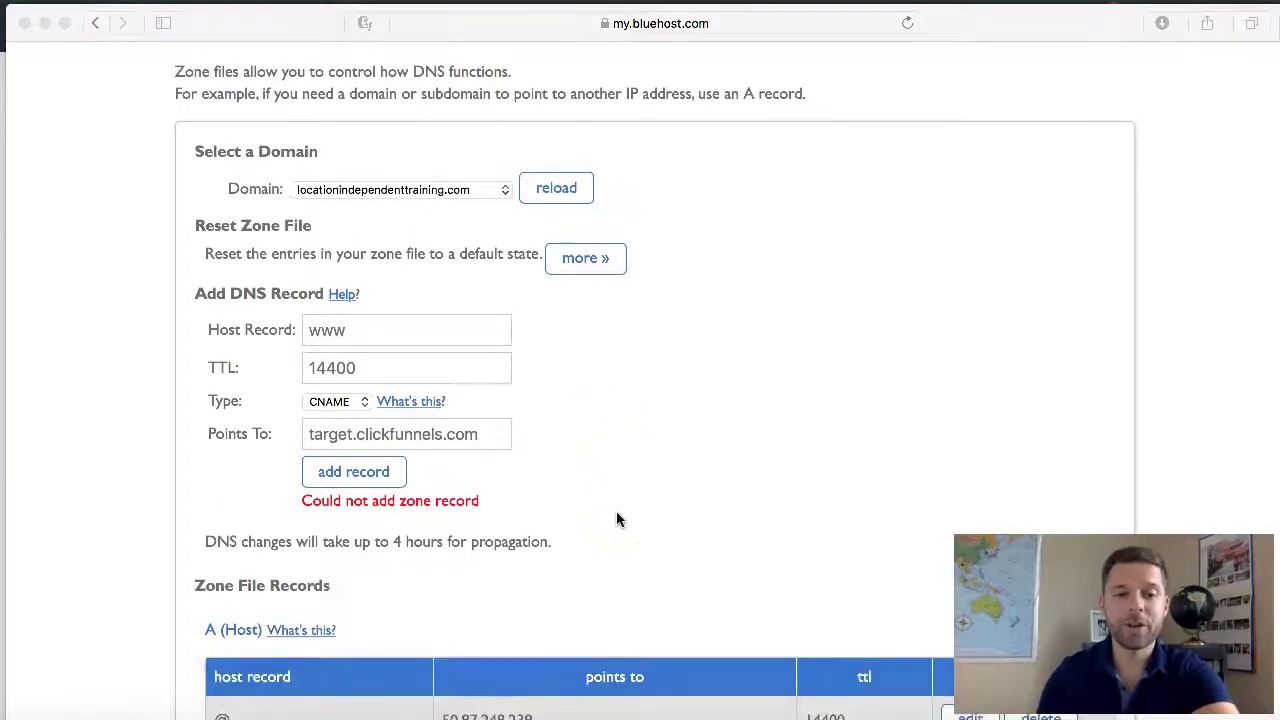
{"action": "scroll", "coordinate": [617, 519], "scroll_direction": "down", "scroll_amount": 6}
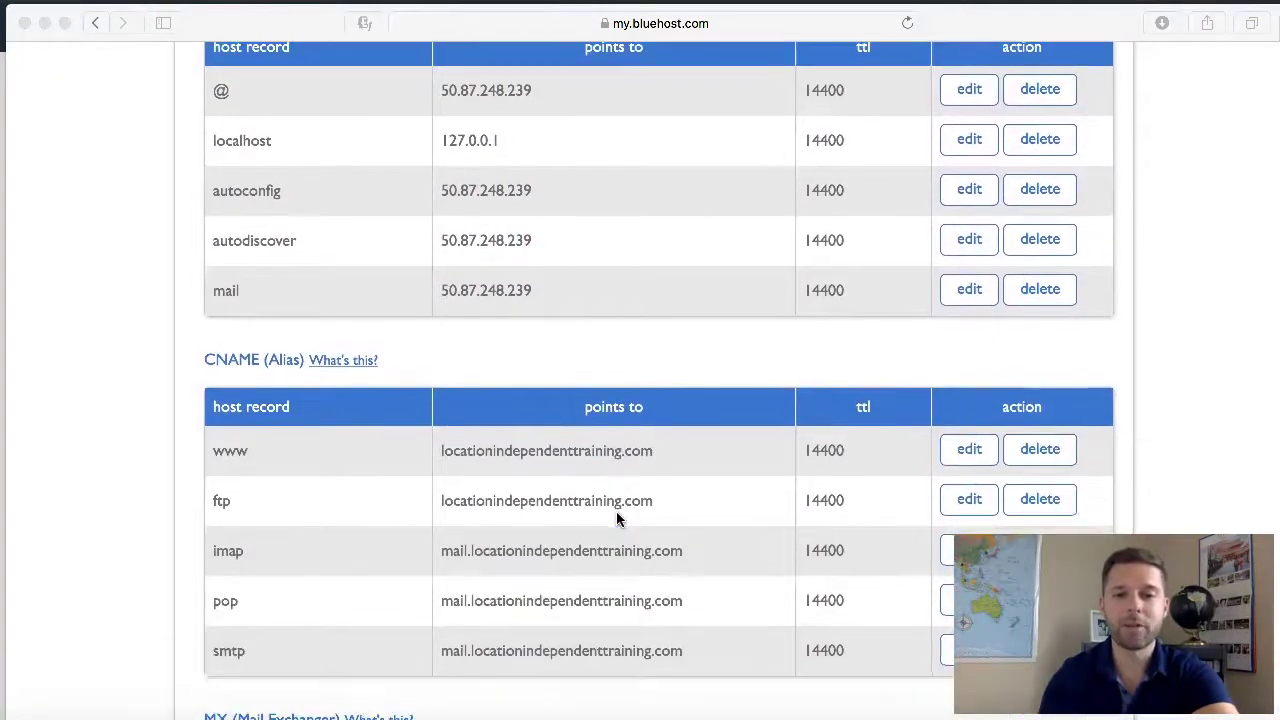
{"action": "left_click", "coordinate": [655, 485]}
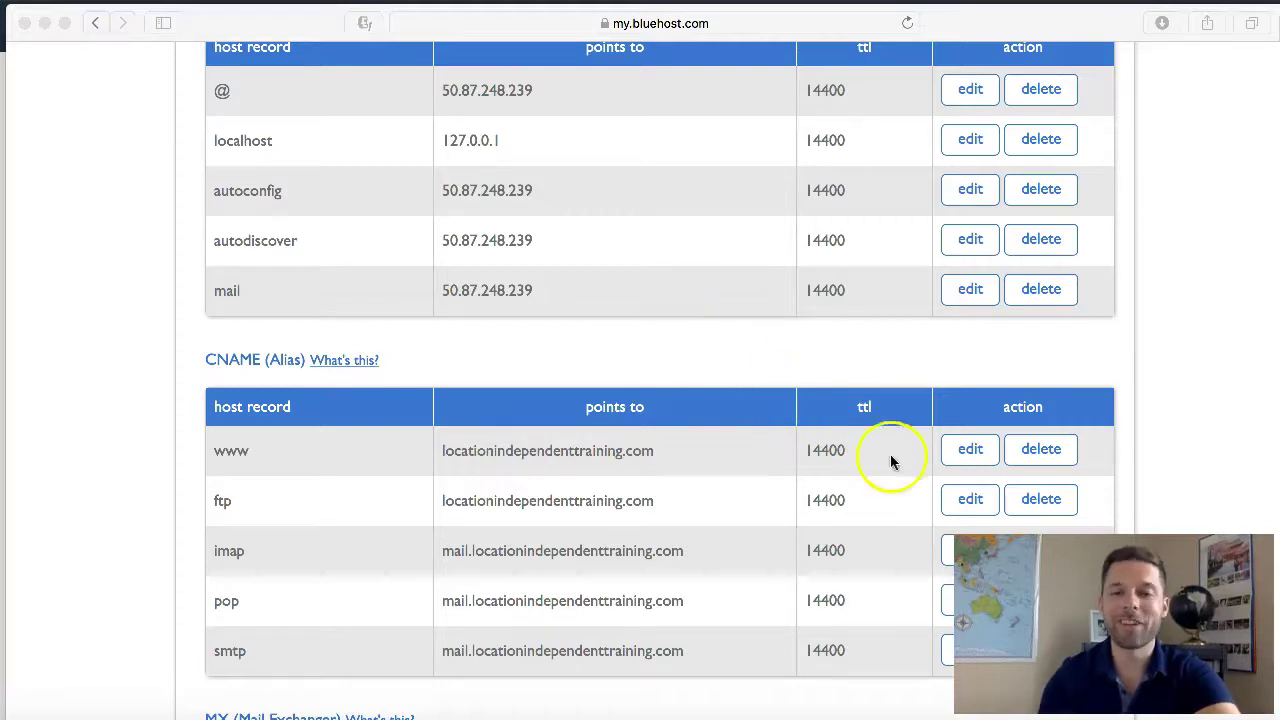
{"action": "scroll", "coordinate": [740, 314], "scroll_direction": "up", "scroll_amount": 10}
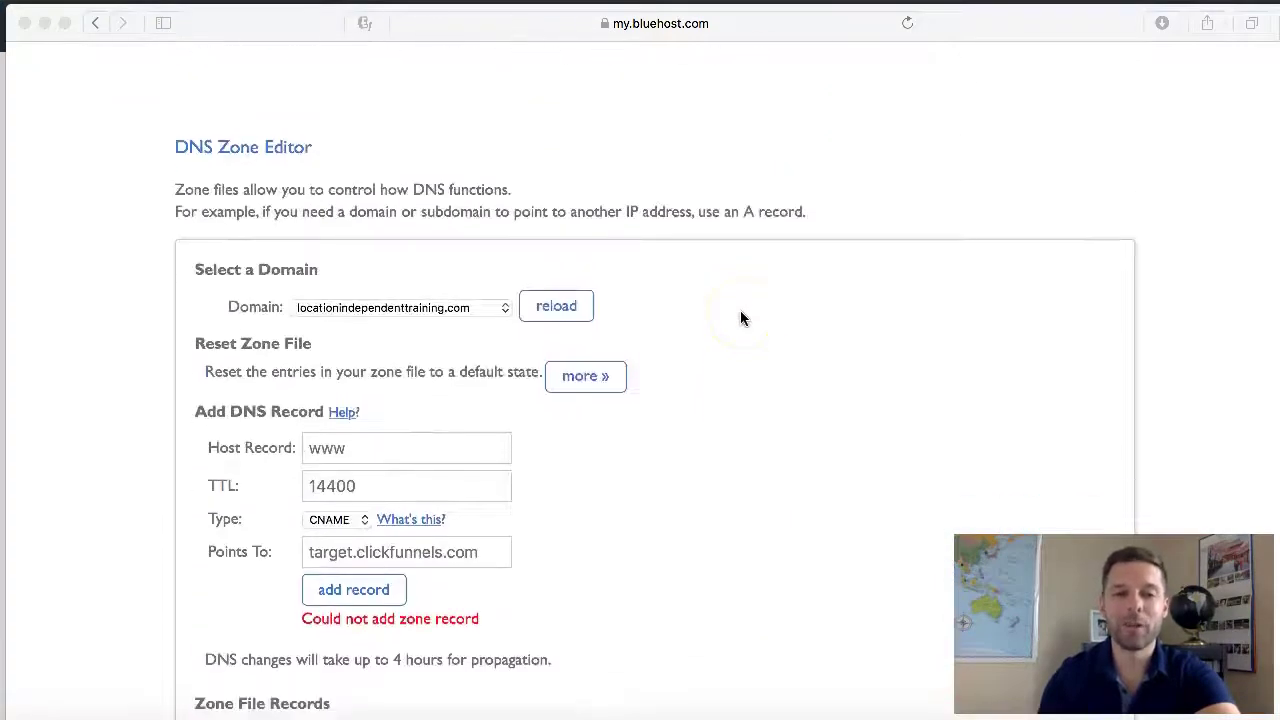
{"action": "scroll", "coordinate": [740, 314], "scroll_direction": "down", "scroll_amount": 5}
{"action": "scroll", "coordinate": [740, 318], "scroll_direction": "down", "scroll_amount": 5}
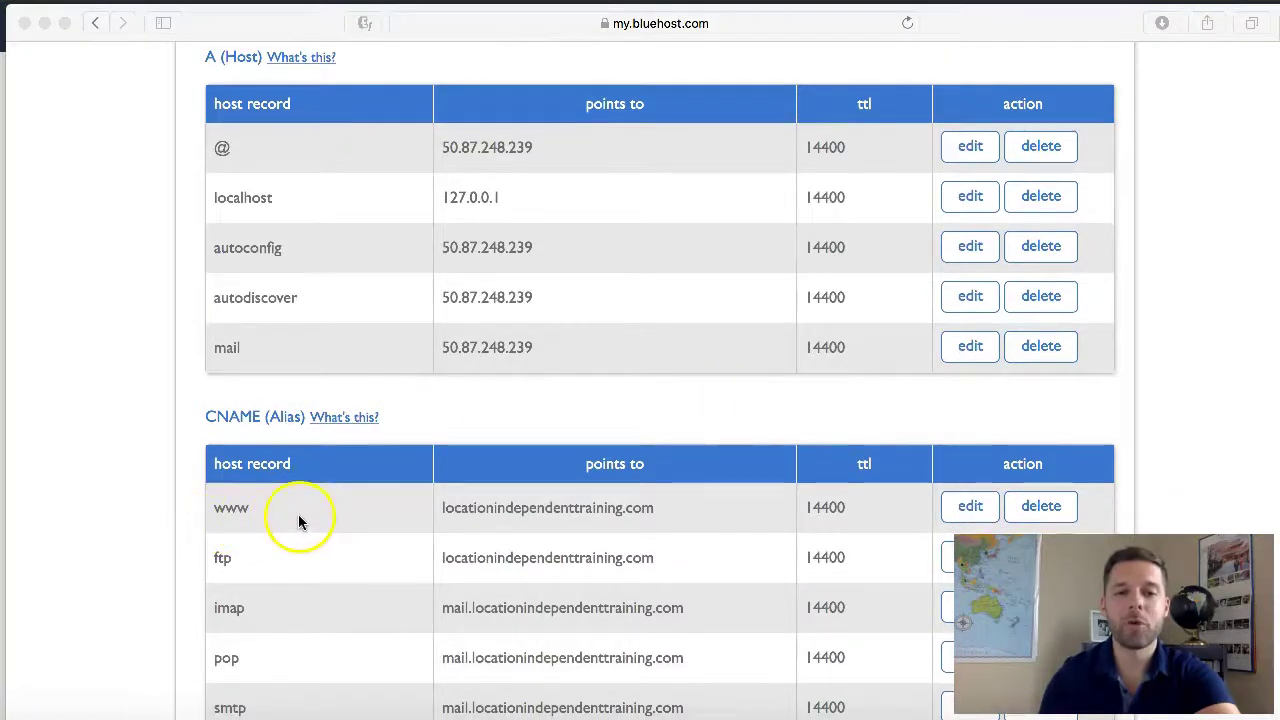
{"action": "scroll", "coordinate": [729, 513], "scroll_direction": "down", "scroll_amount": 1}
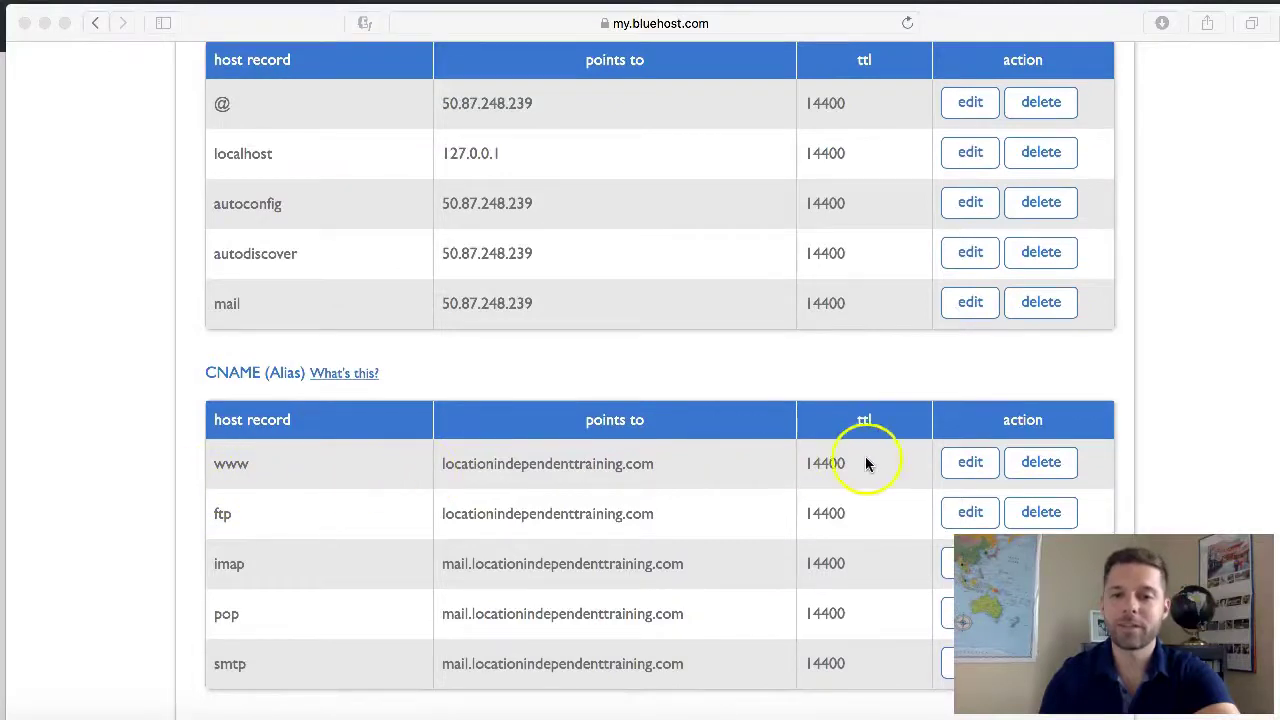
{"action": "left_click", "coordinate": [970, 463]}
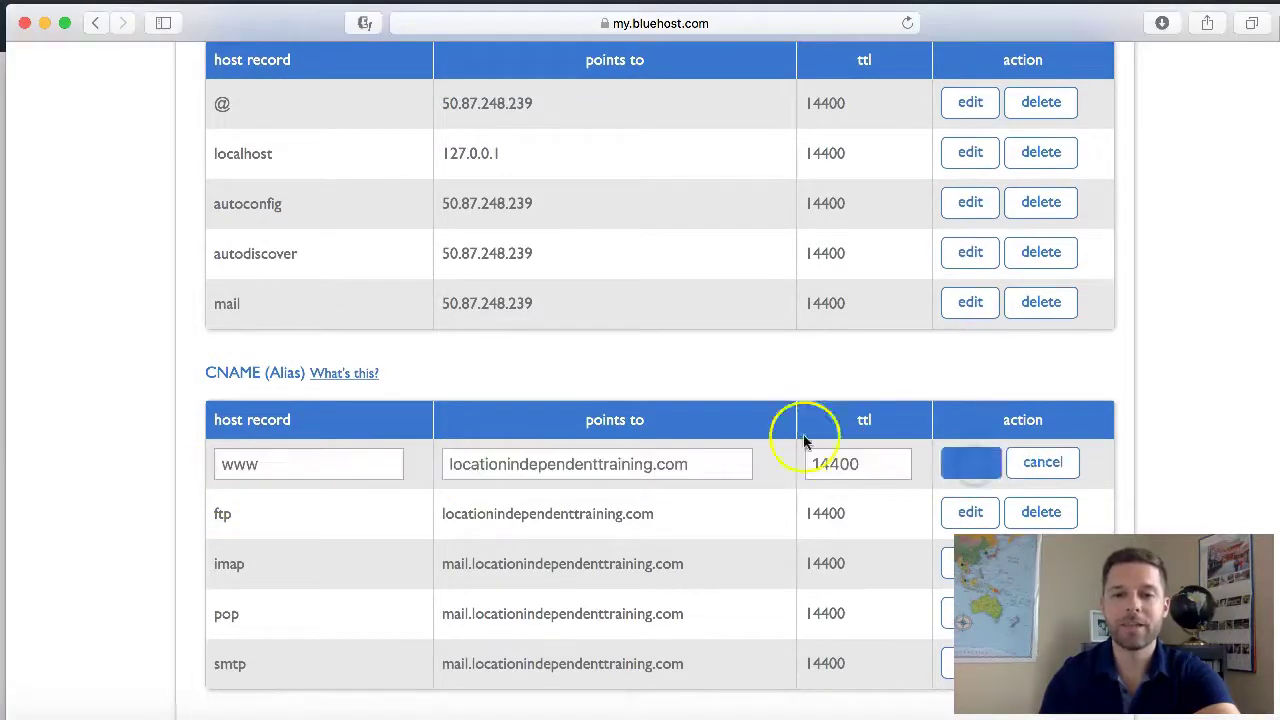
{"action": "left_click_drag", "start_coordinate": [651, 466], "coordinate": [494, 450]}
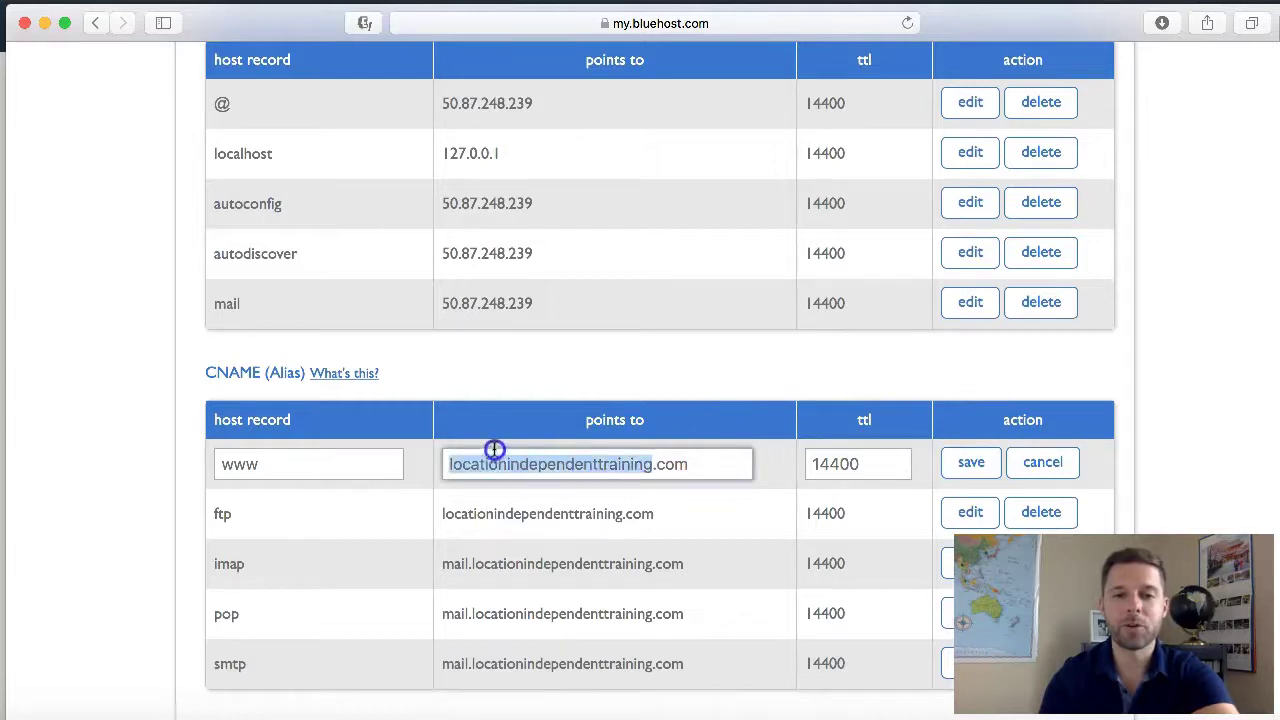
{"action": "key", "text": "BackSpace"}
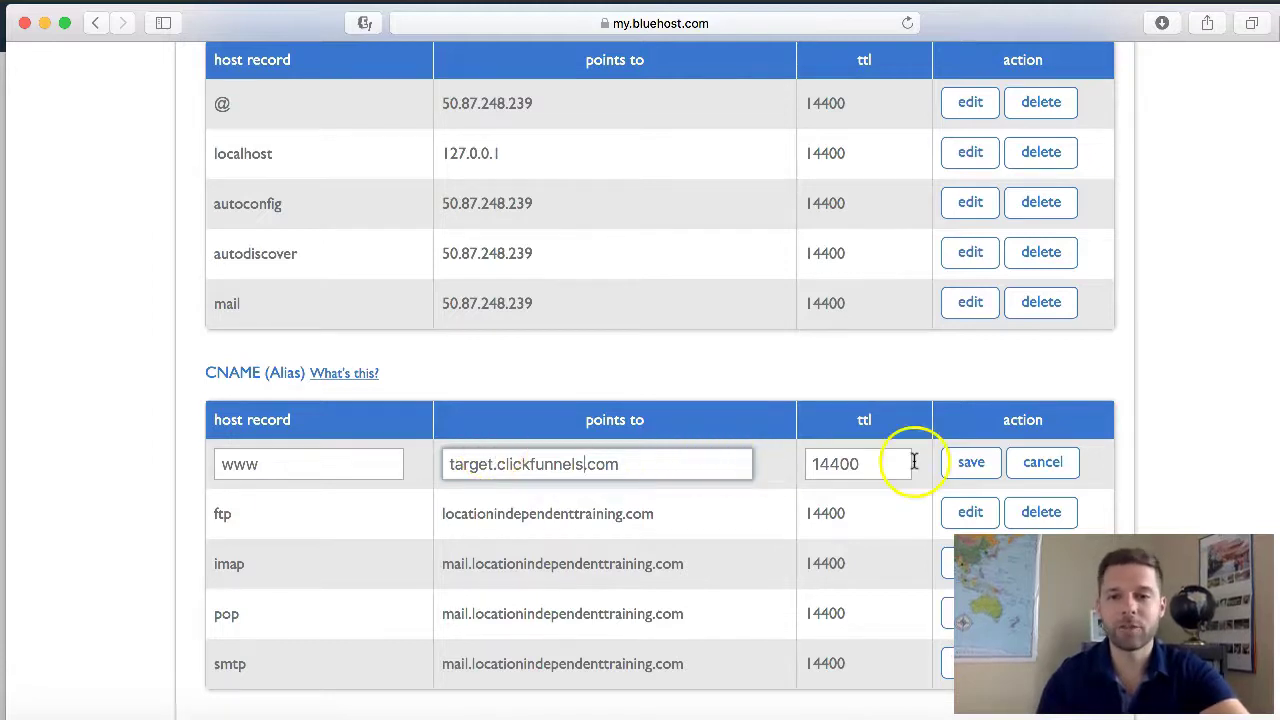
{"action": "left_click", "coordinate": [970, 466]}
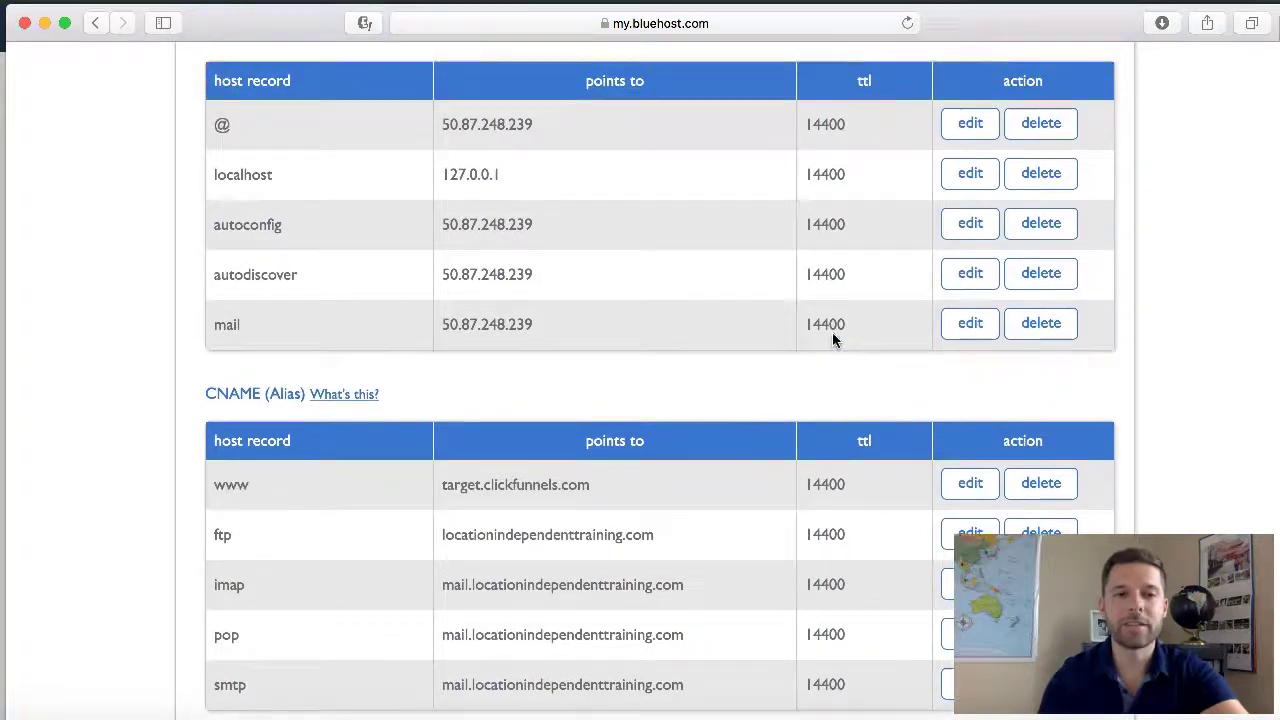
Review the domain's zone file records, including the www CNAME entry.
{"action": "scroll", "coordinate": [832, 332], "scroll_direction": "down", "scroll_amount": 10}
{"action": "left_click", "coordinate": [817, 388]}
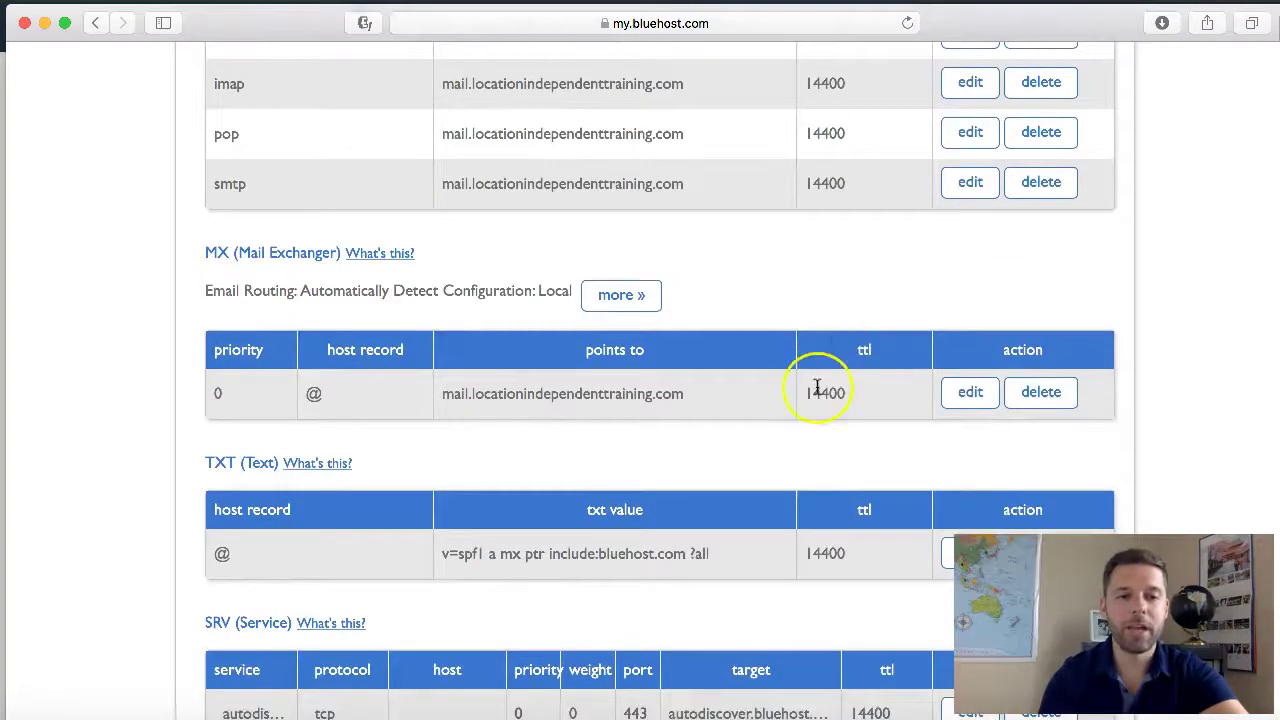
{"action": "scroll", "coordinate": [817, 388], "scroll_direction": "down", "scroll_amount": 5}
{"action": "scroll", "coordinate": [817, 380], "scroll_direction": "up", "scroll_amount": 8}
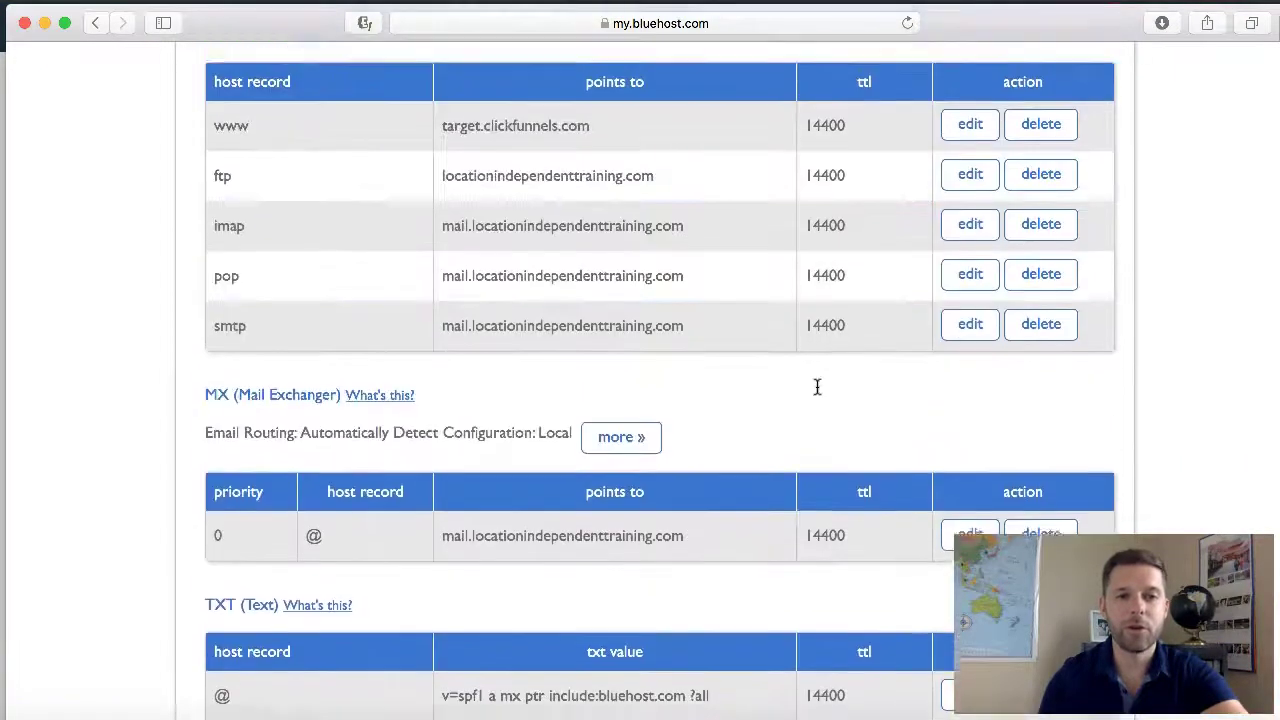
{"action": "scroll", "coordinate": [817, 387], "scroll_direction": "up", "scroll_amount": 9}
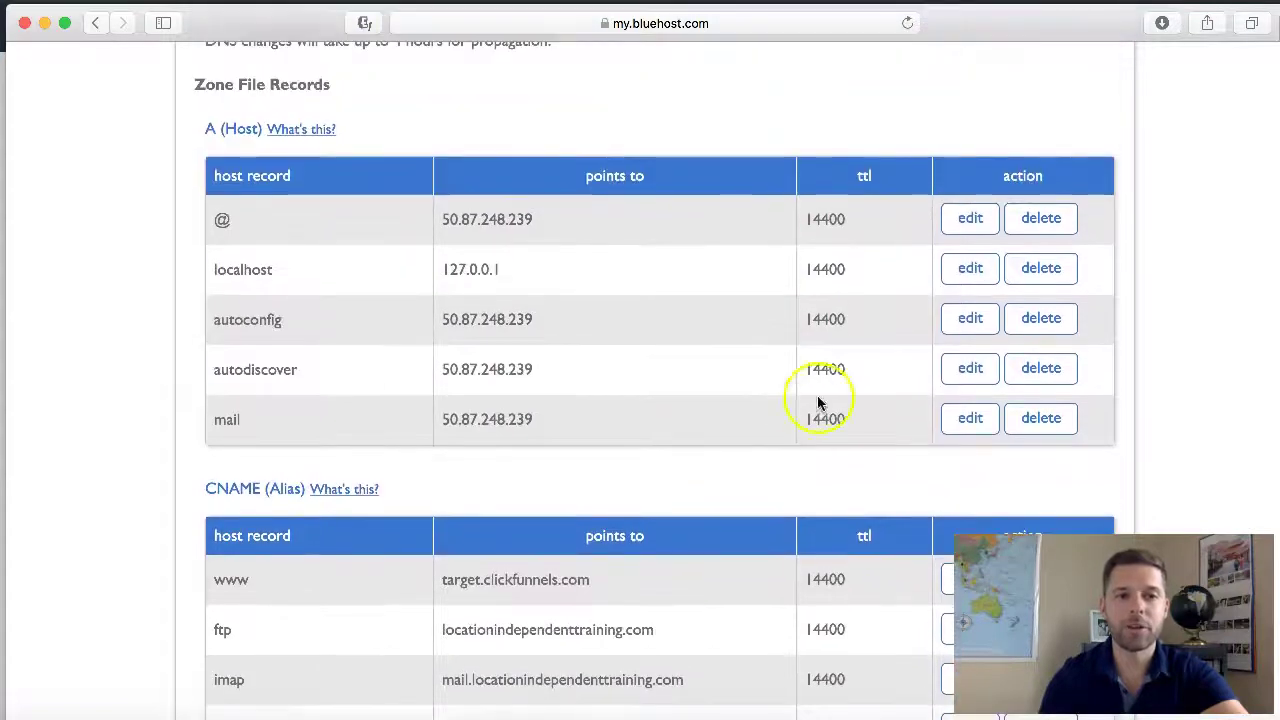
{"action": "scroll", "coordinate": [801, 425], "scroll_direction": "down", "scroll_amount": 4}
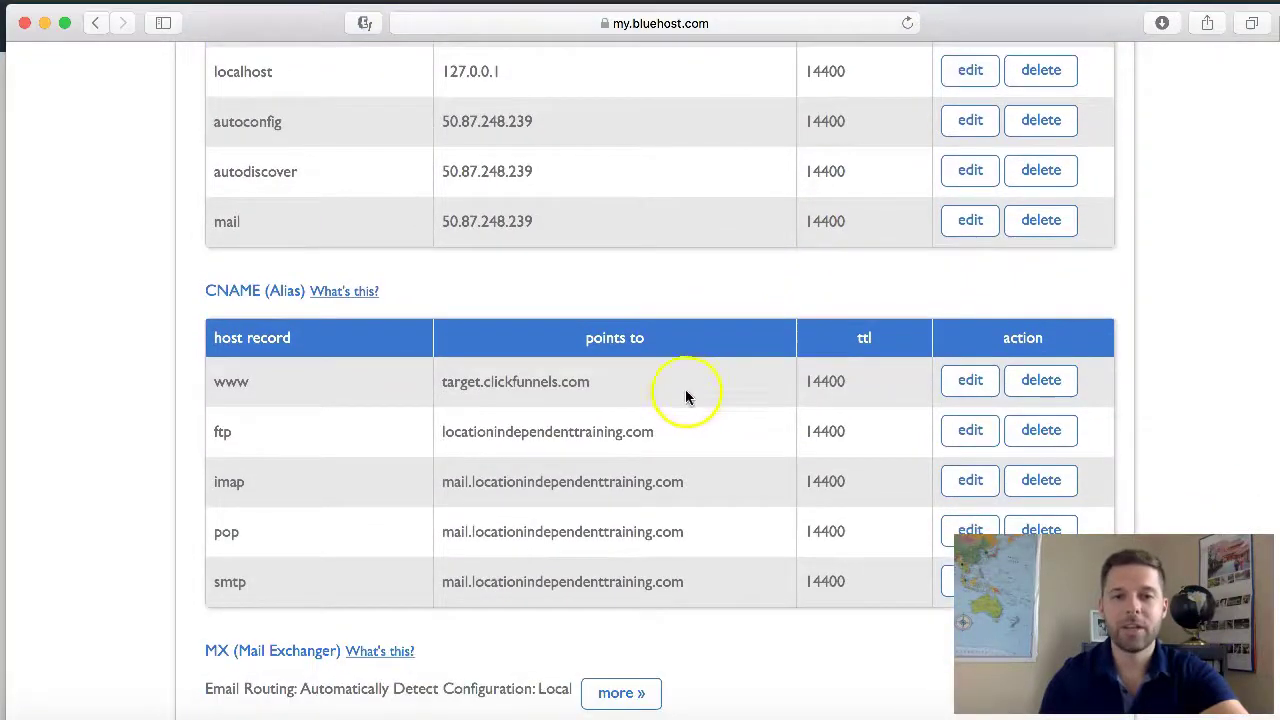
{"action": "scroll", "coordinate": [790, 362], "scroll_direction": "up", "scroll_amount": 12}
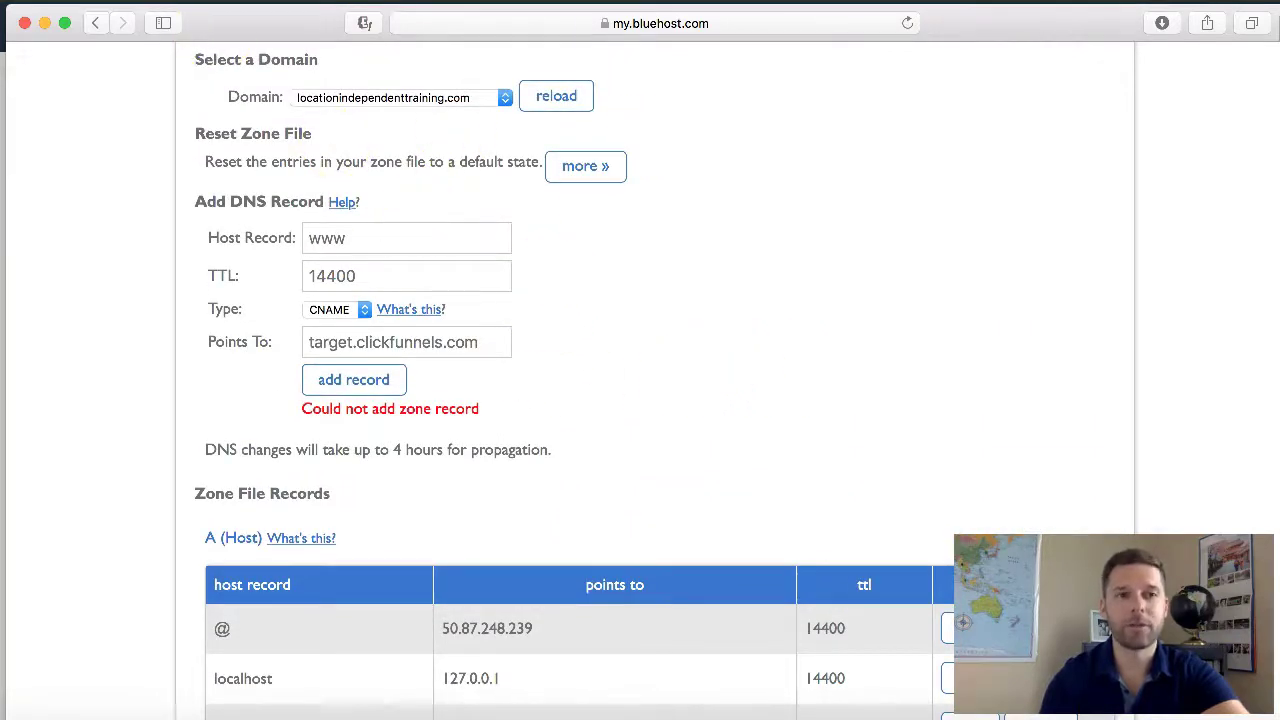
Switch to ClickFunnels, mark the CNAME setup as done and check the domain's connection, repeating the check once.
{"action": "left_click", "coordinate": [779, 320]}
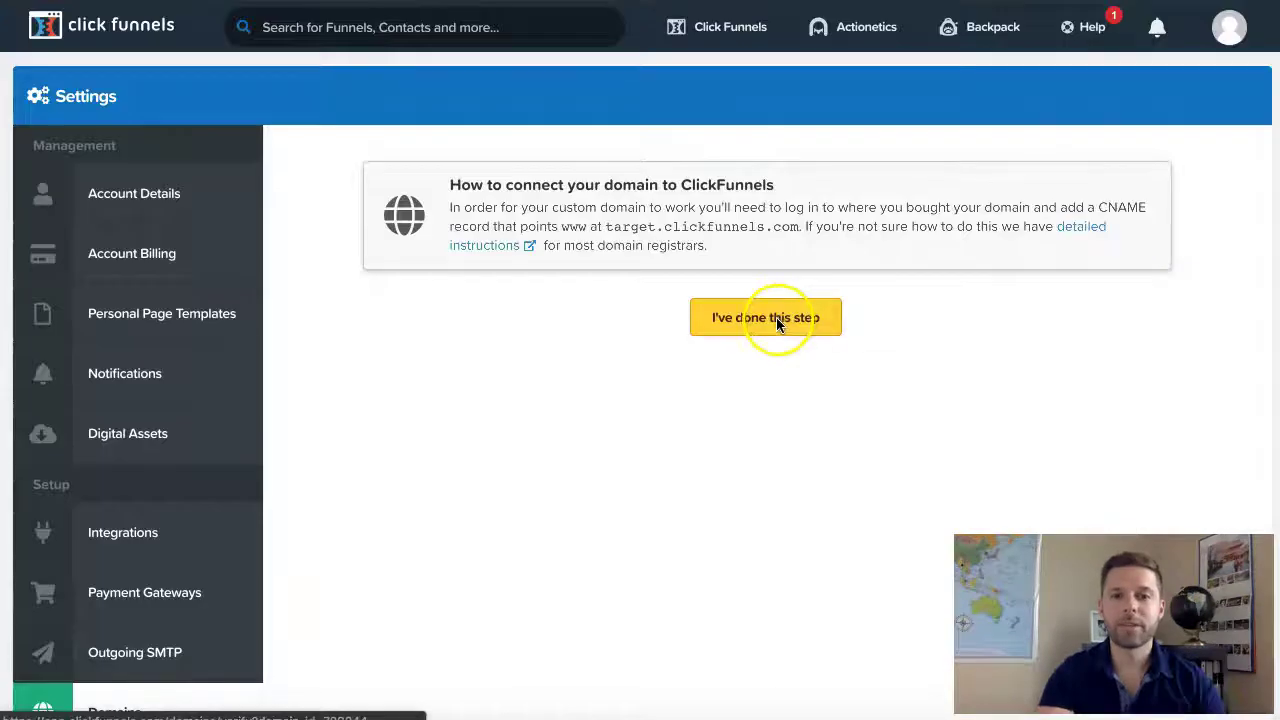
{"action": "left_click", "coordinate": [778, 320]}
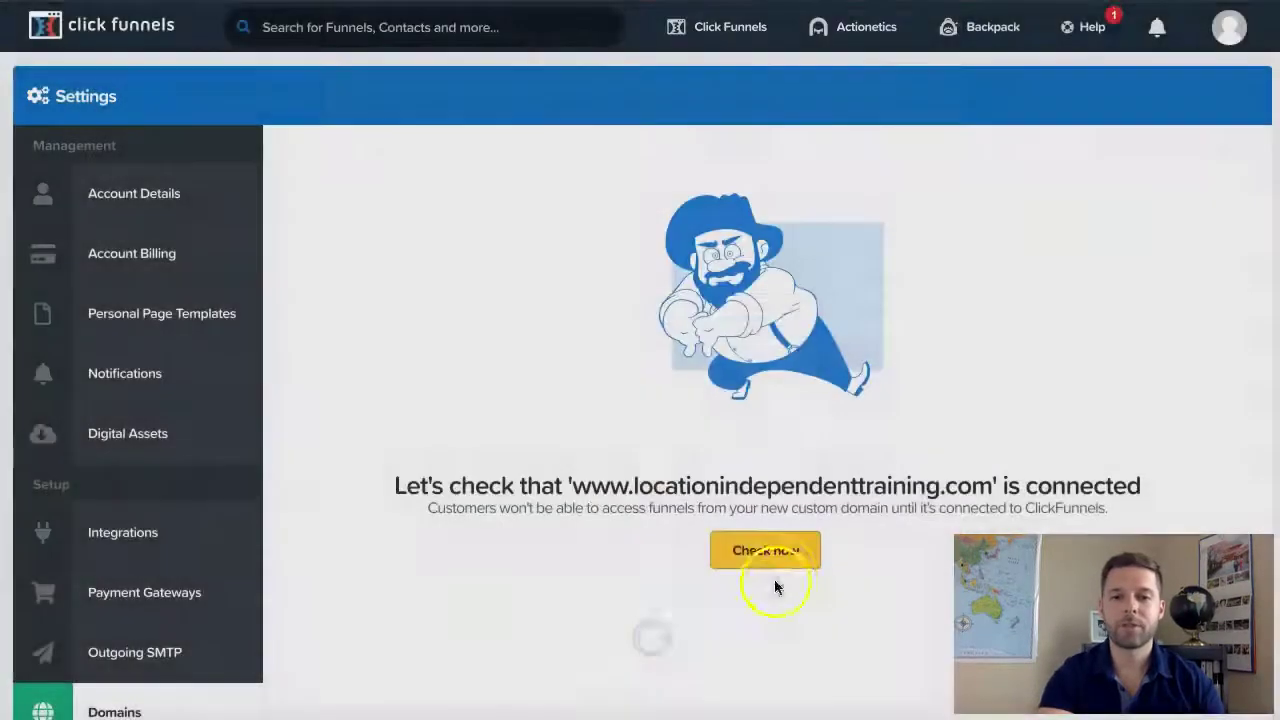
{"action": "scroll", "coordinate": [776, 530], "scroll_direction": "down", "scroll_amount": 1}
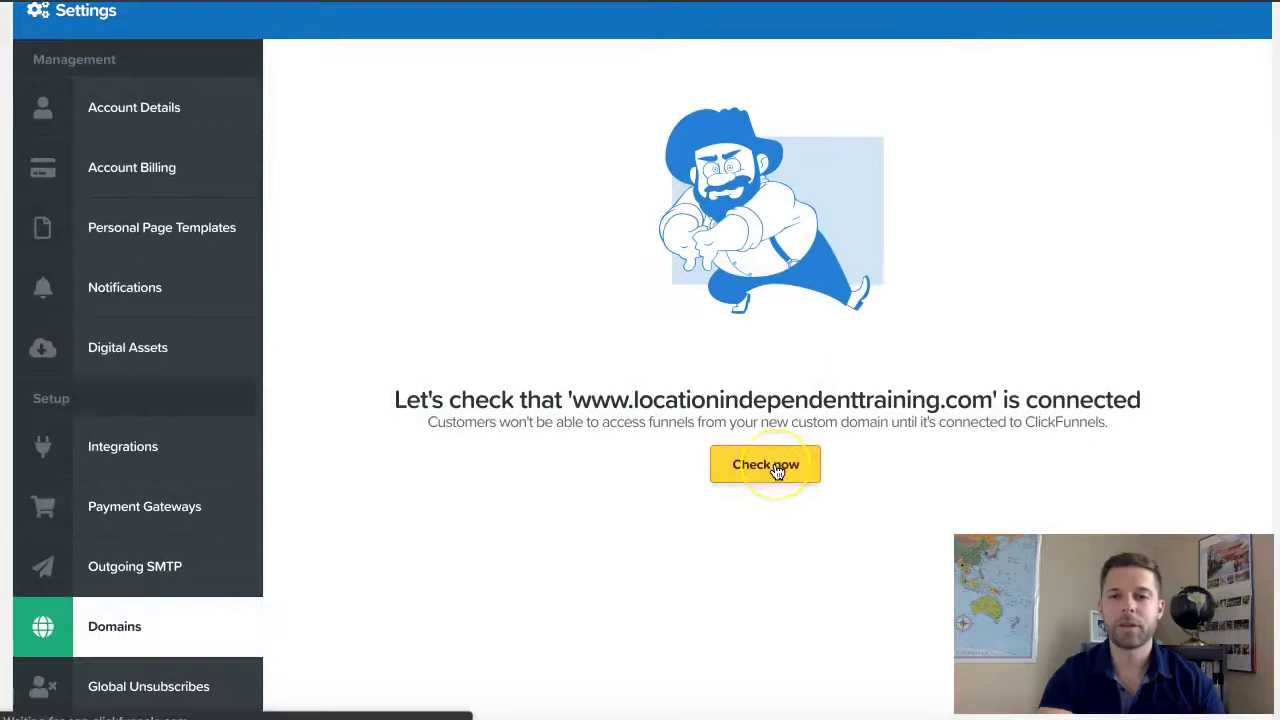
{"action": "left_click", "coordinate": [778, 470]}
{"action": "scroll", "coordinate": [700, 465], "scroll_direction": "down", "scroll_amount": 1}
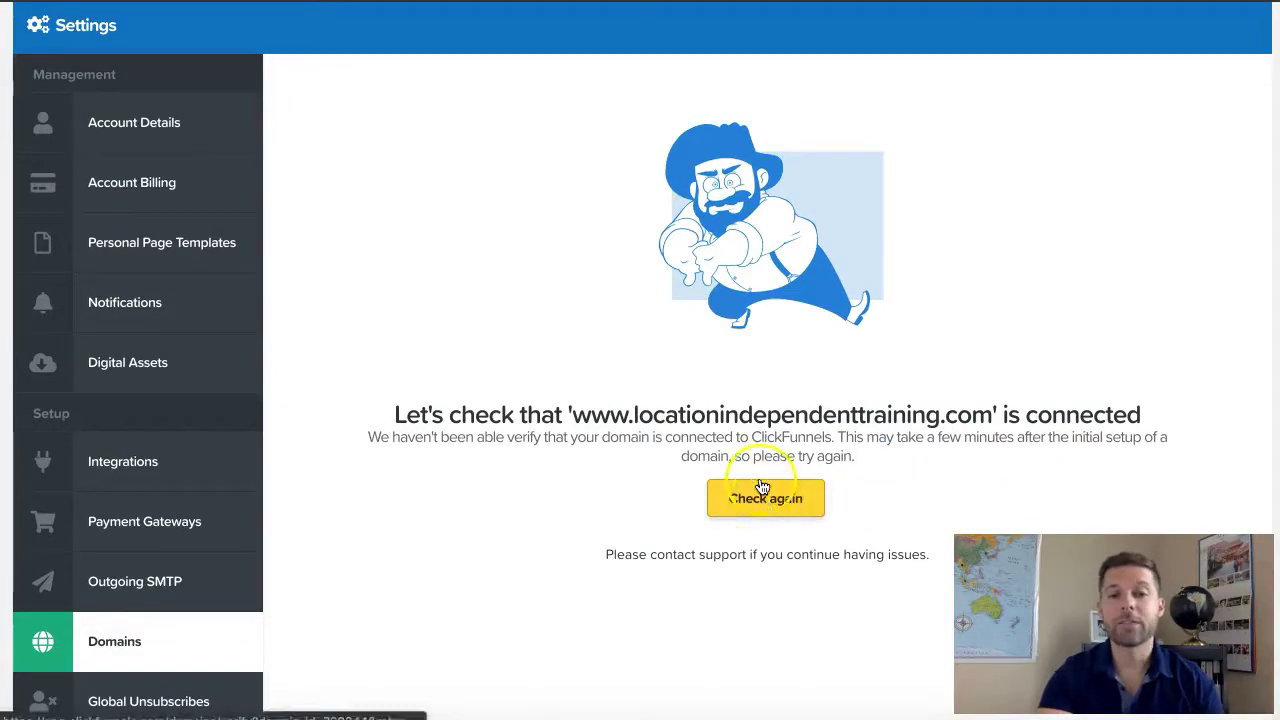
{"action": "left_click", "coordinate": [772, 430]}
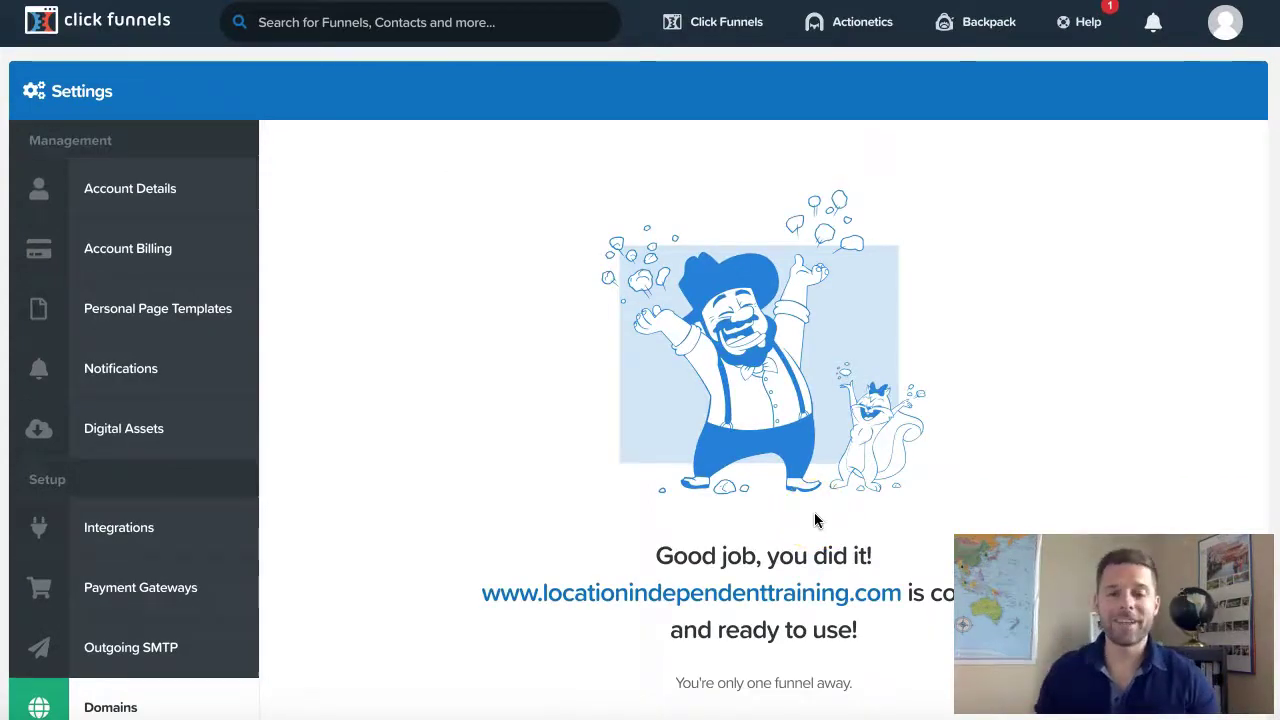
Skip associating a funnel with the custom domain and show the list of domains instead.
{"action": "scroll", "coordinate": [933, 464], "scroll_direction": "down", "scroll_amount": 3}
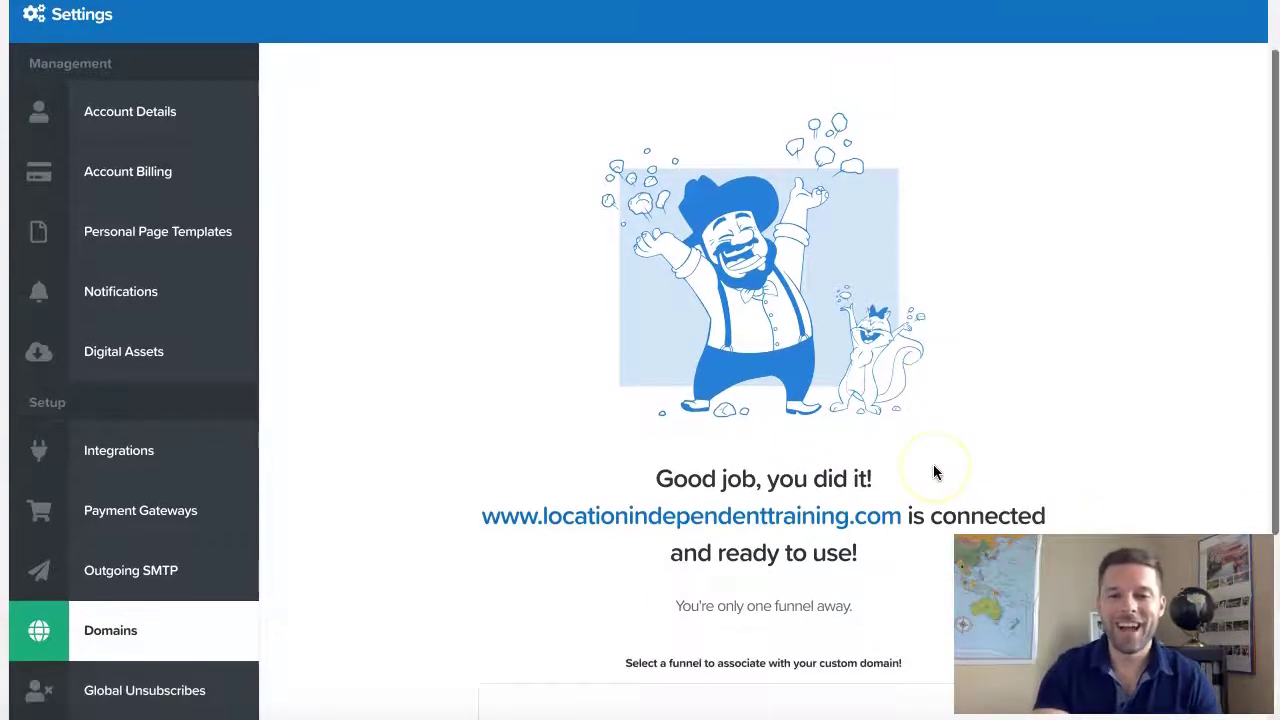
{"action": "scroll", "coordinate": [933, 464], "scroll_direction": "up", "scroll_amount": 3}
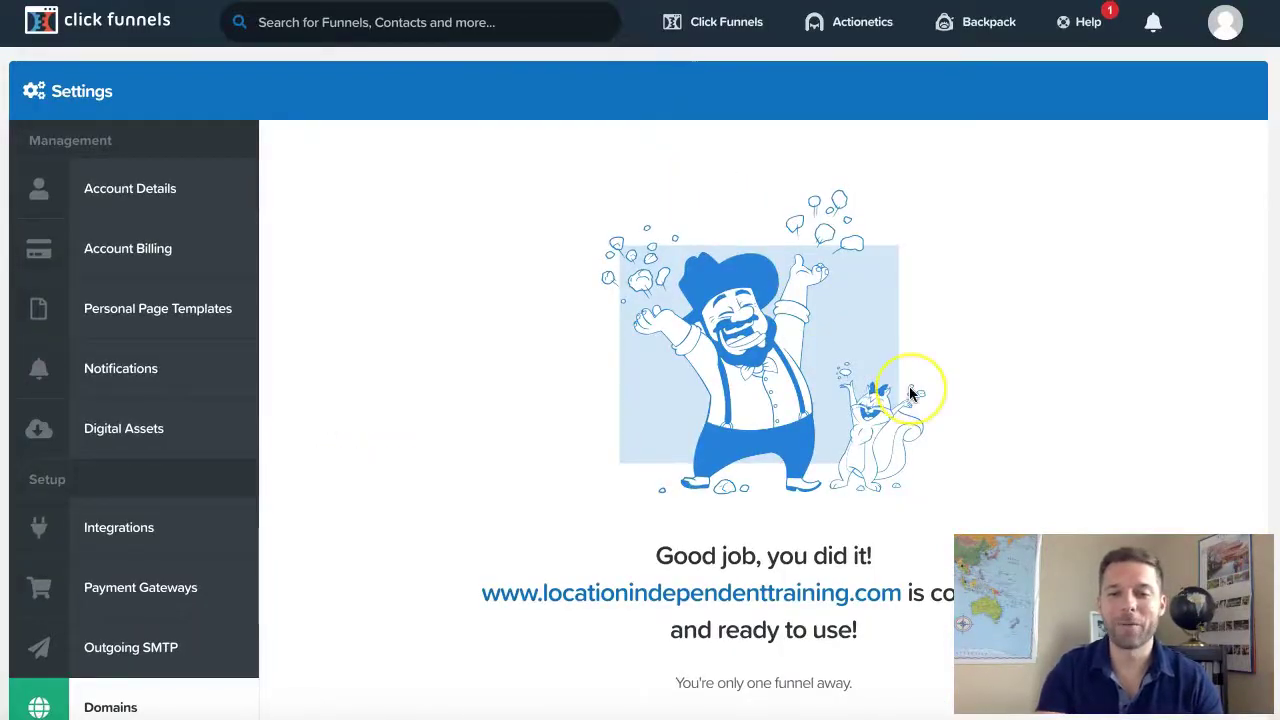
{"action": "scroll", "coordinate": [910, 390], "scroll_direction": "down", "scroll_amount": 3}
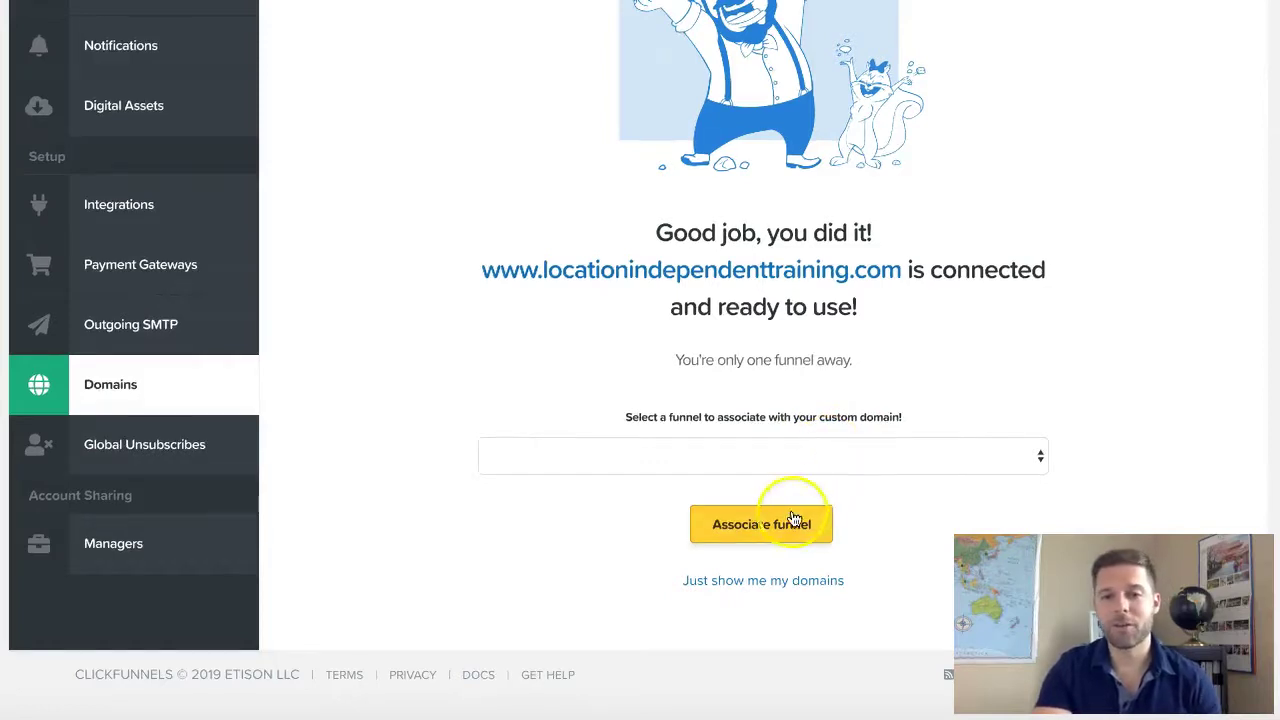
{"action": "left_click", "coordinate": [780, 584]}
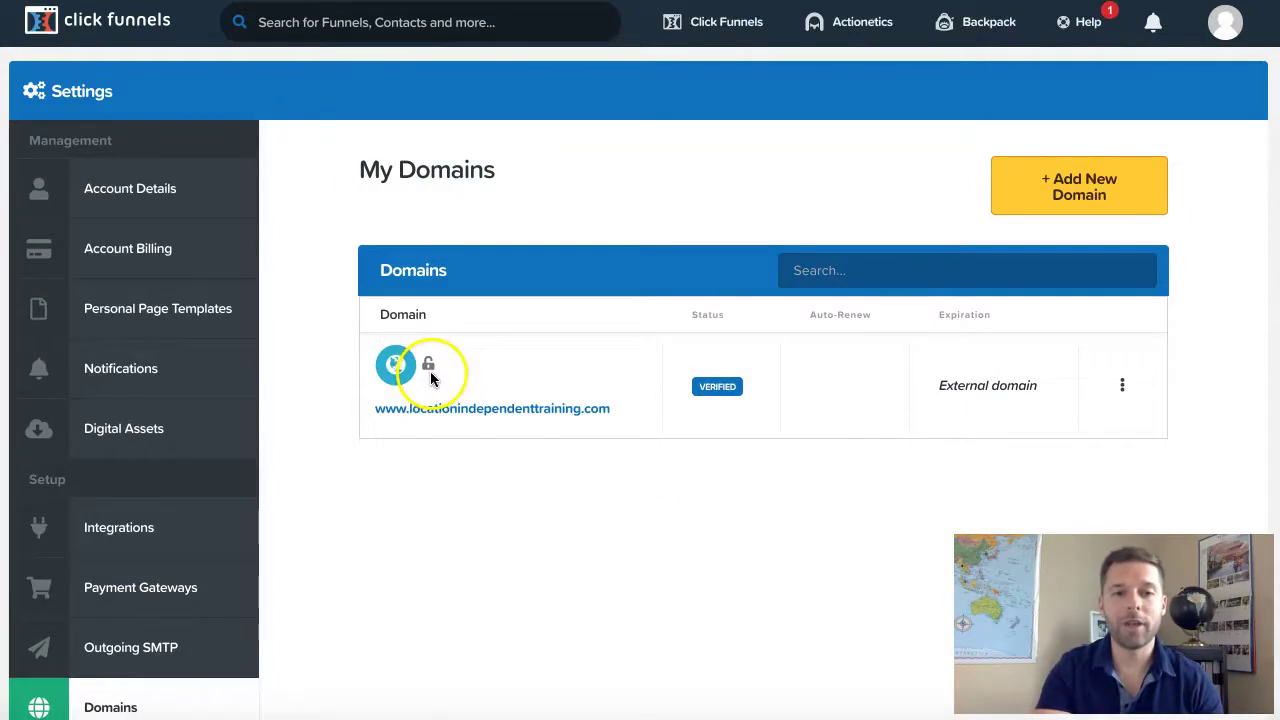
{"action": "mouse_move", "coordinate": [428, 369]}
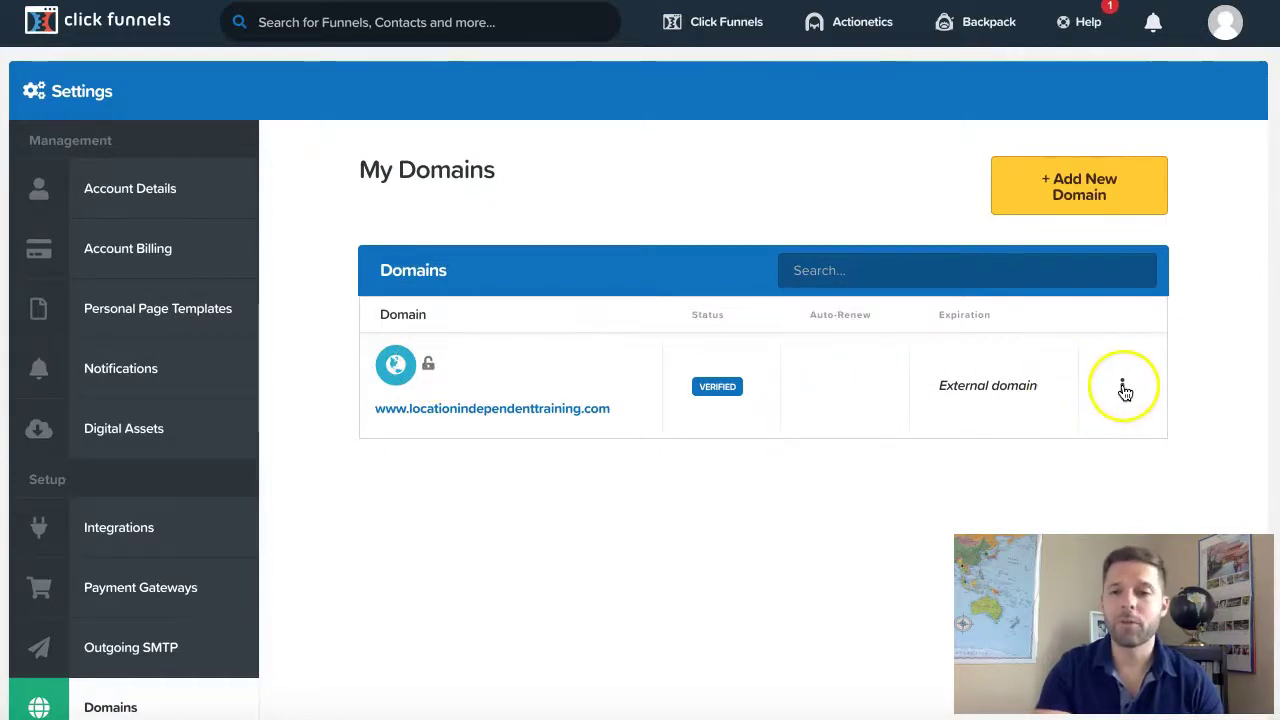
{"action": "left_click", "coordinate": [1123, 388]}
{"action": "left_click", "coordinate": [1096, 396]}
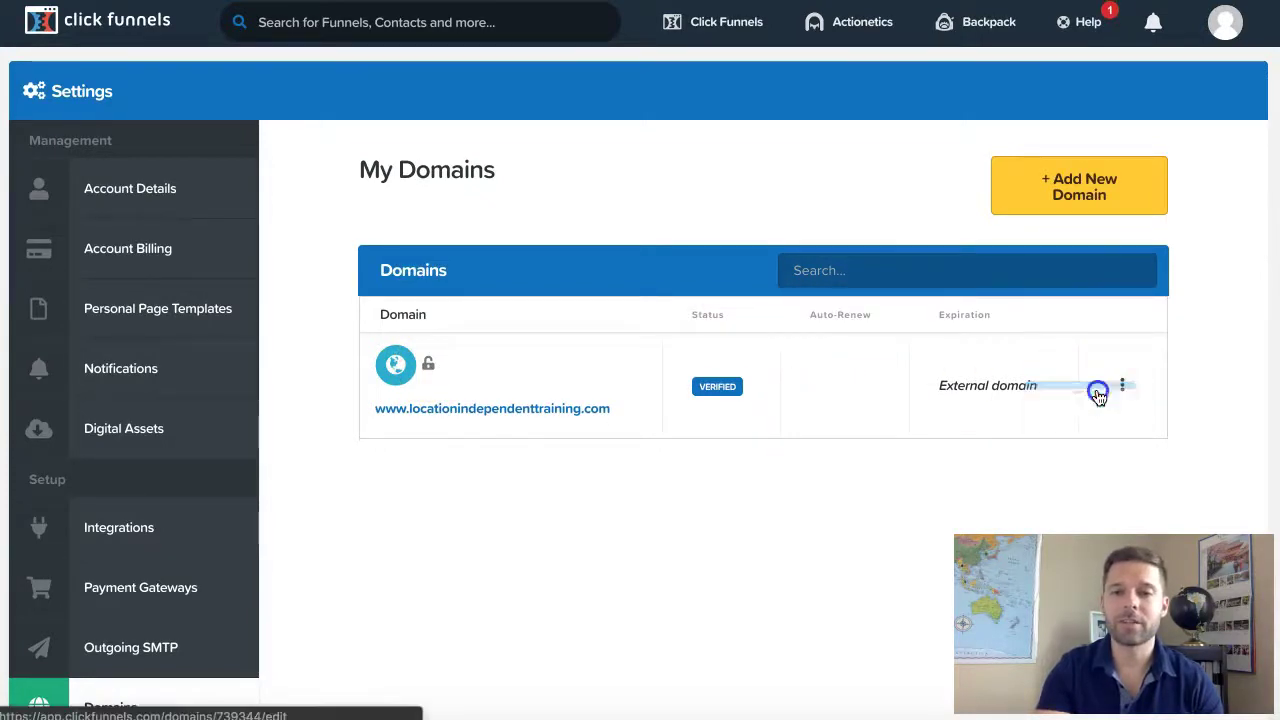
{"action": "scroll", "coordinate": [896, 435], "scroll_direction": "down", "scroll_amount": 3}
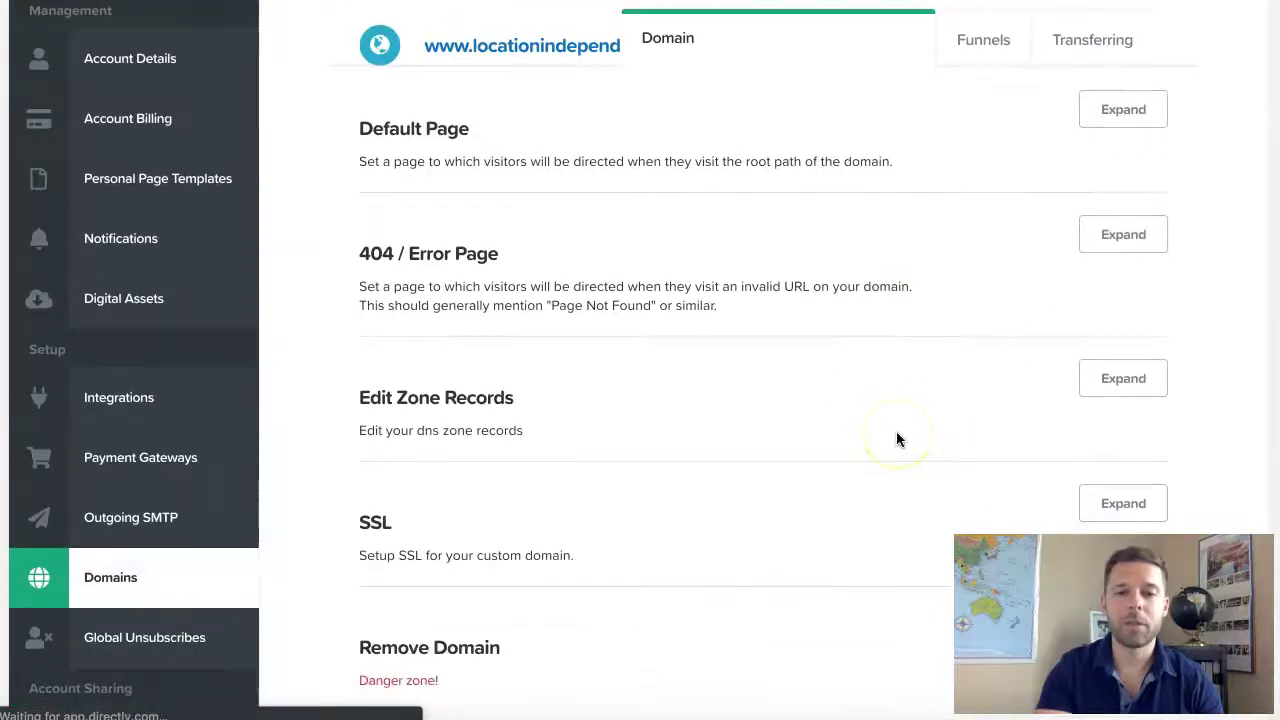
{"action": "scroll", "coordinate": [808, 420], "scroll_direction": "down", "scroll_amount": 3}
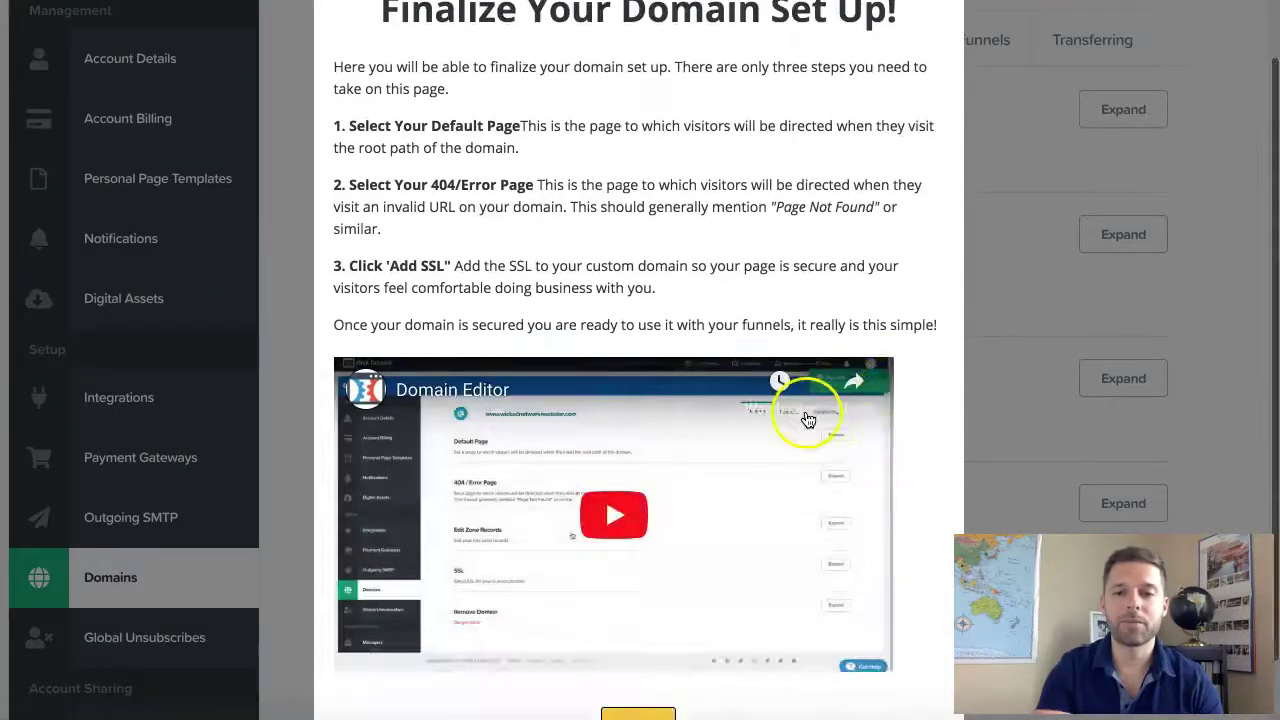
{"action": "left_click", "coordinate": [638, 648]}
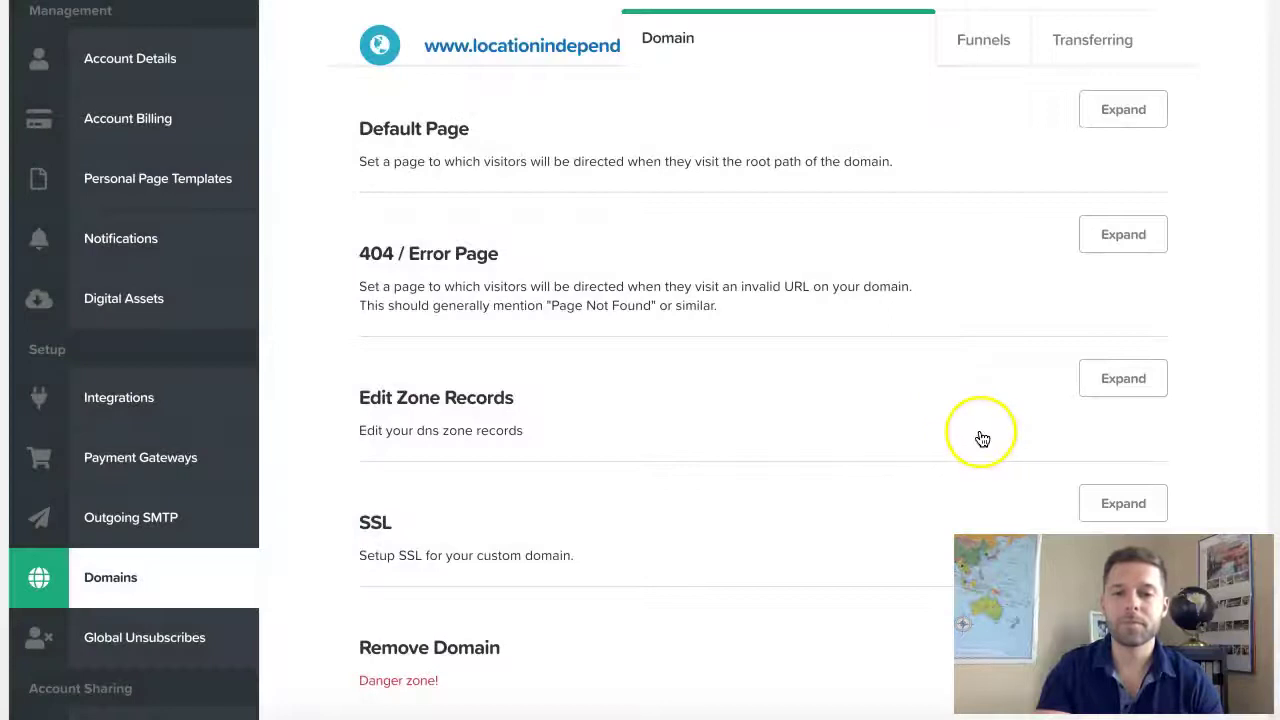
Add SSL to the custom domain.
{"action": "scroll", "coordinate": [980, 435], "scroll_direction": "down", "scroll_amount": 3}
{"action": "left_click", "coordinate": [1121, 360]}
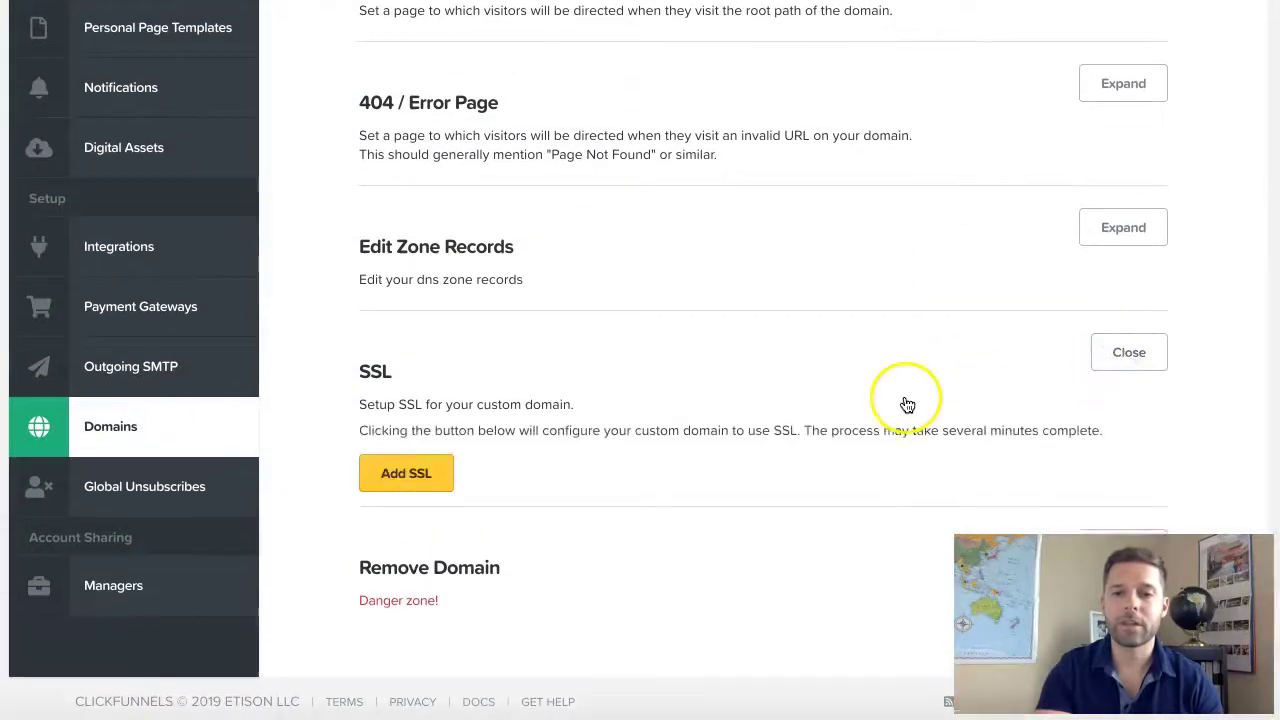
{"action": "scroll", "coordinate": [870, 400], "scroll_direction": "down", "scroll_amount": 1}
{"action": "left_click", "coordinate": [412, 440]}
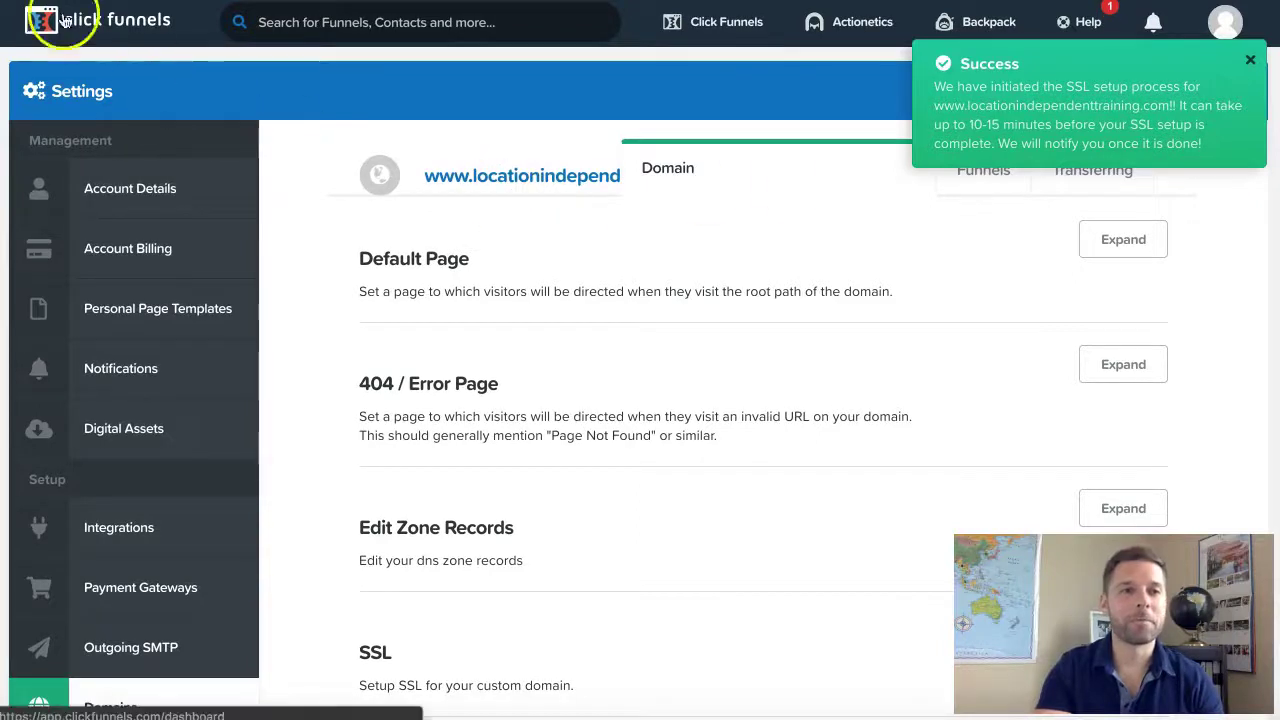
Dismiss the notification and check the status of the domain's SSL setup.
{"action": "left_click", "coordinate": [1253, 63]}
{"action": "scroll", "coordinate": [1250, 56], "scroll_direction": "down", "scroll_amount": 3}
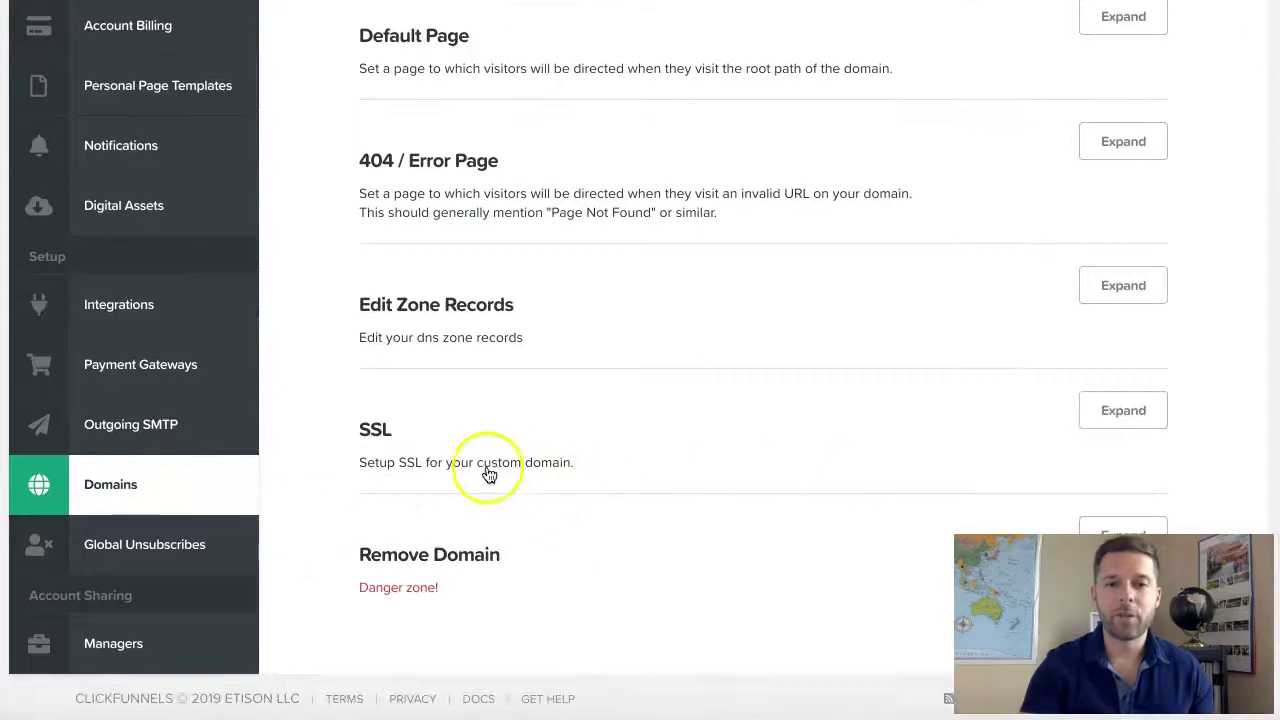
{"action": "left_click", "coordinate": [1126, 420]}
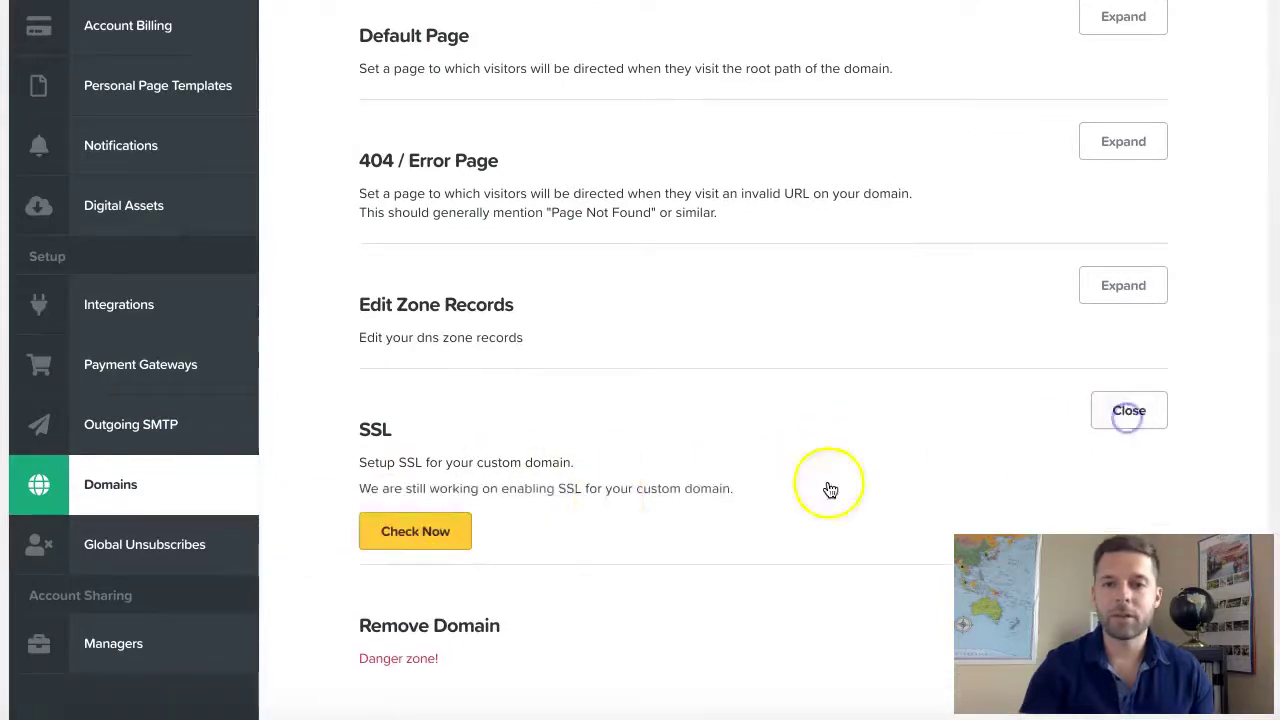
{"action": "left_click", "coordinate": [435, 539]}
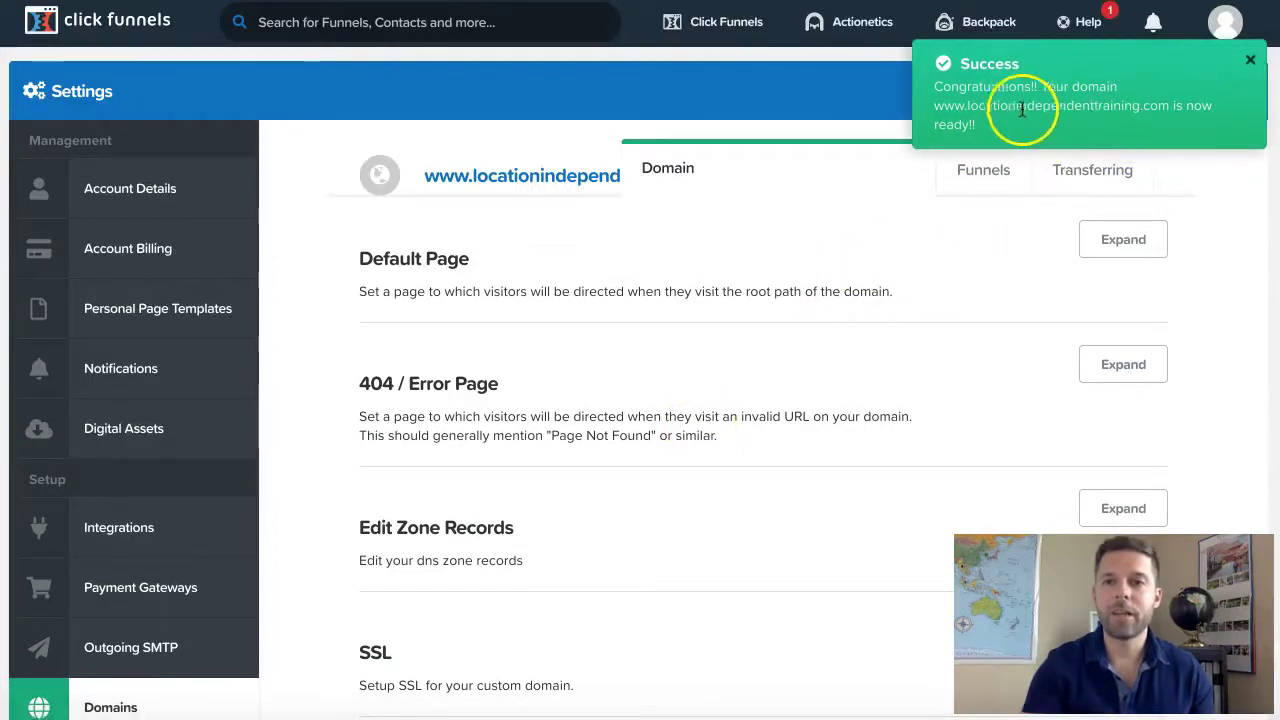
{"action": "left_click", "coordinate": [972, 368]}
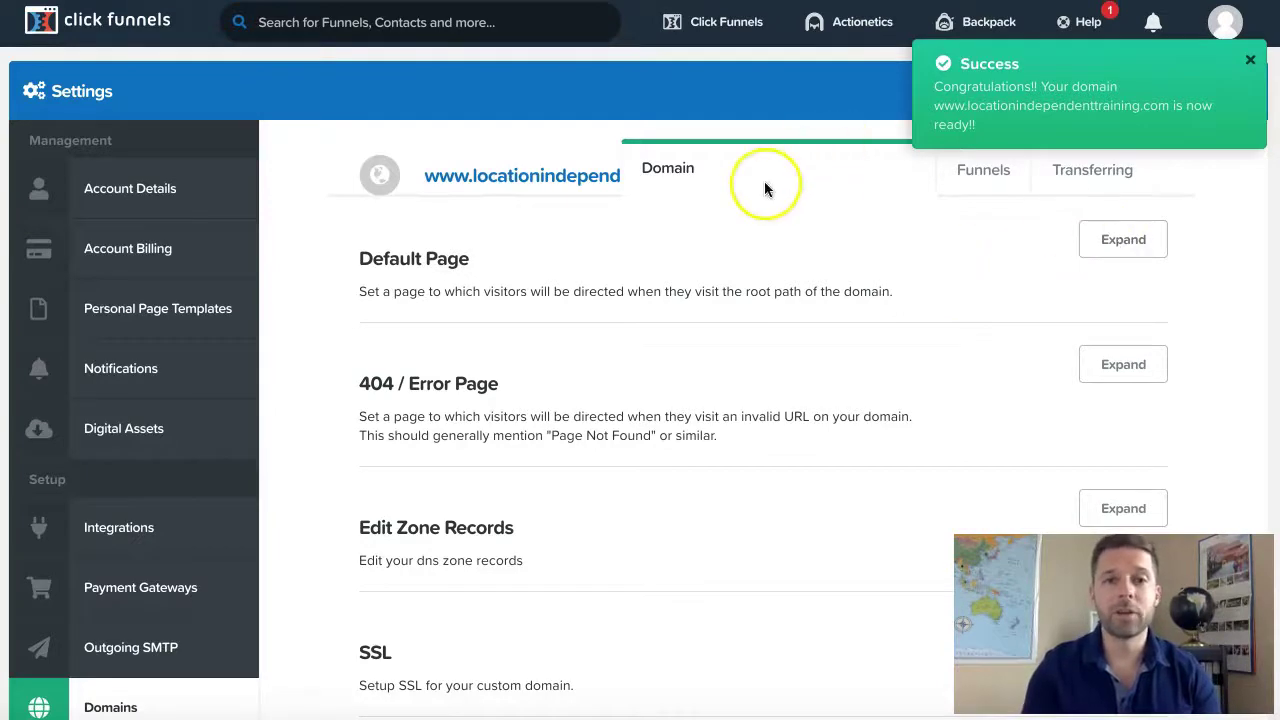
Select Awesome Sales Funnel / Squeeze Page as the default page for the domain's root URL.
{"action": "left_click", "coordinate": [1118, 245]}
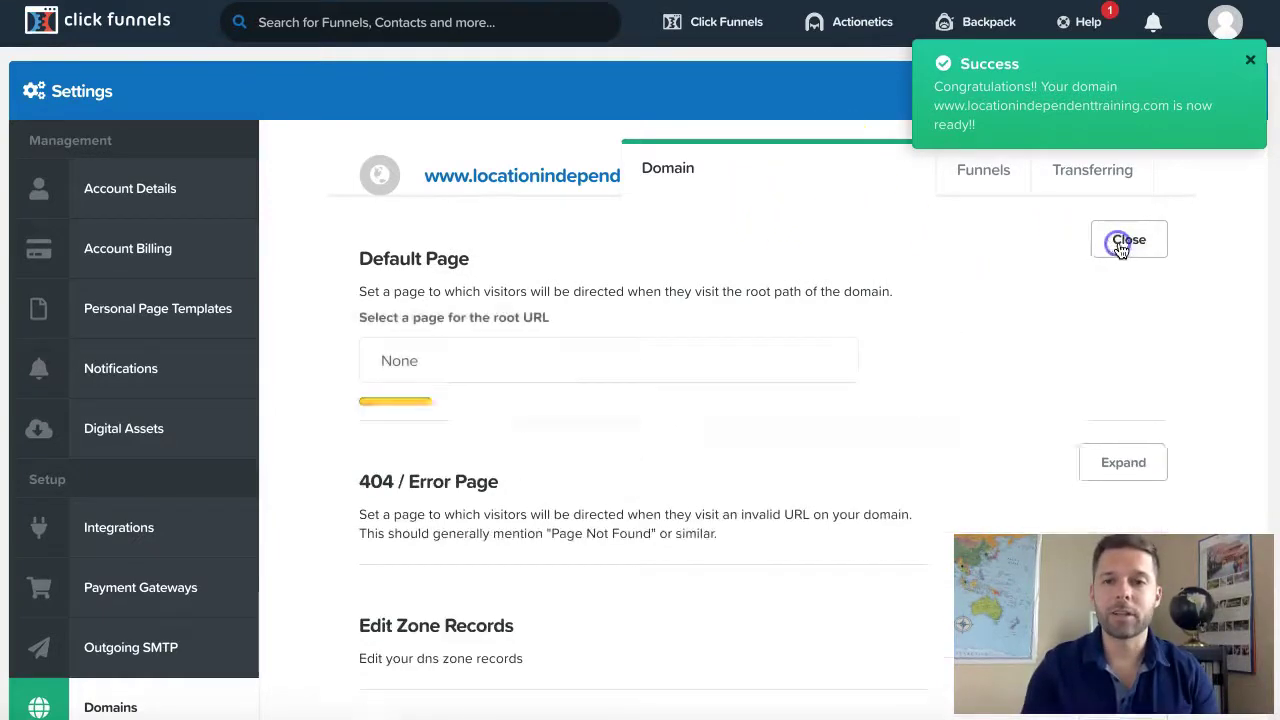
{"action": "left_click", "coordinate": [551, 361]}
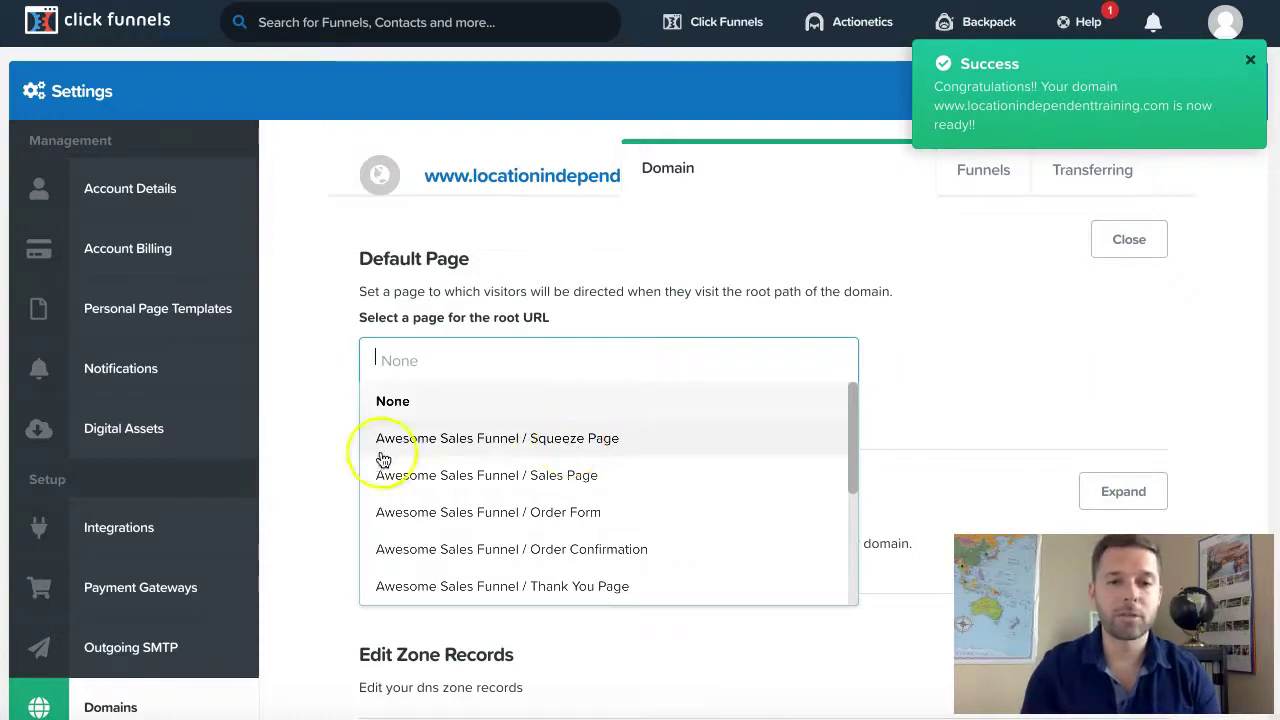
{"action": "left_click", "coordinate": [588, 449]}
{"action": "scroll", "coordinate": [829, 323], "scroll_direction": "down", "scroll_amount": 1}
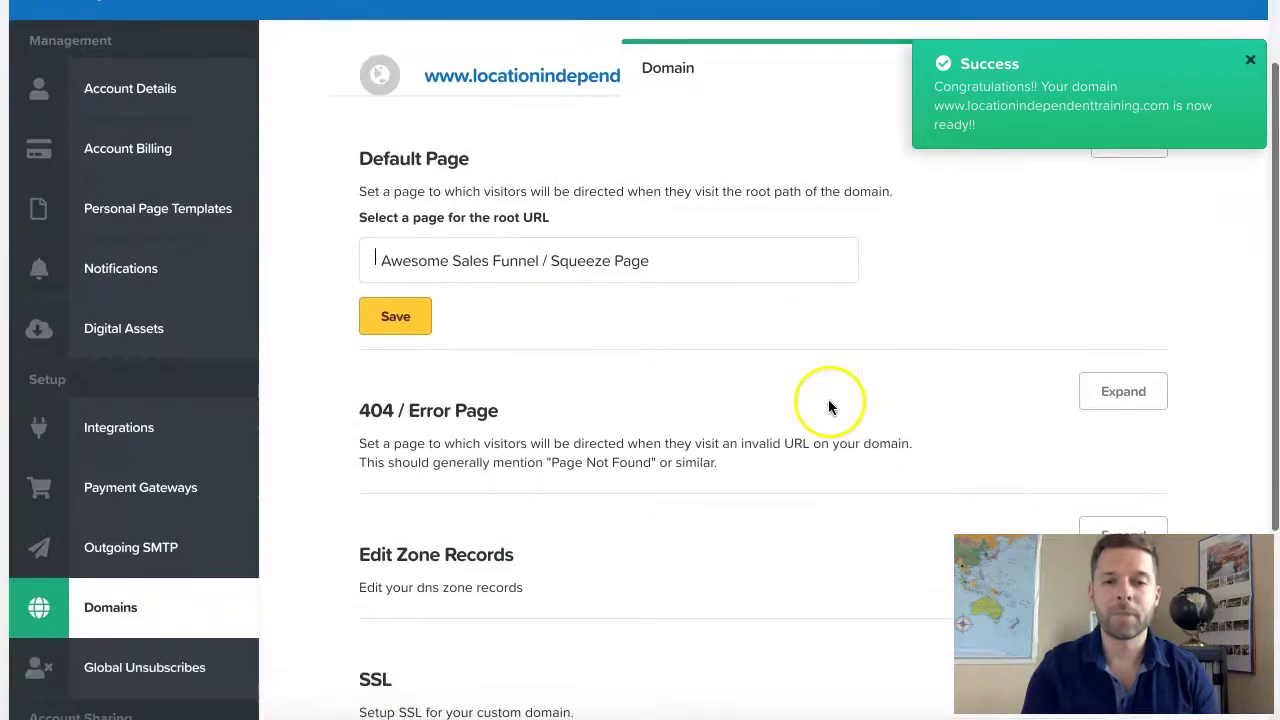
Choose Awesome Sales Funnel / Squeeze Page as the 404 error page too and save the domain settings.
{"action": "left_click", "coordinate": [1115, 398]}
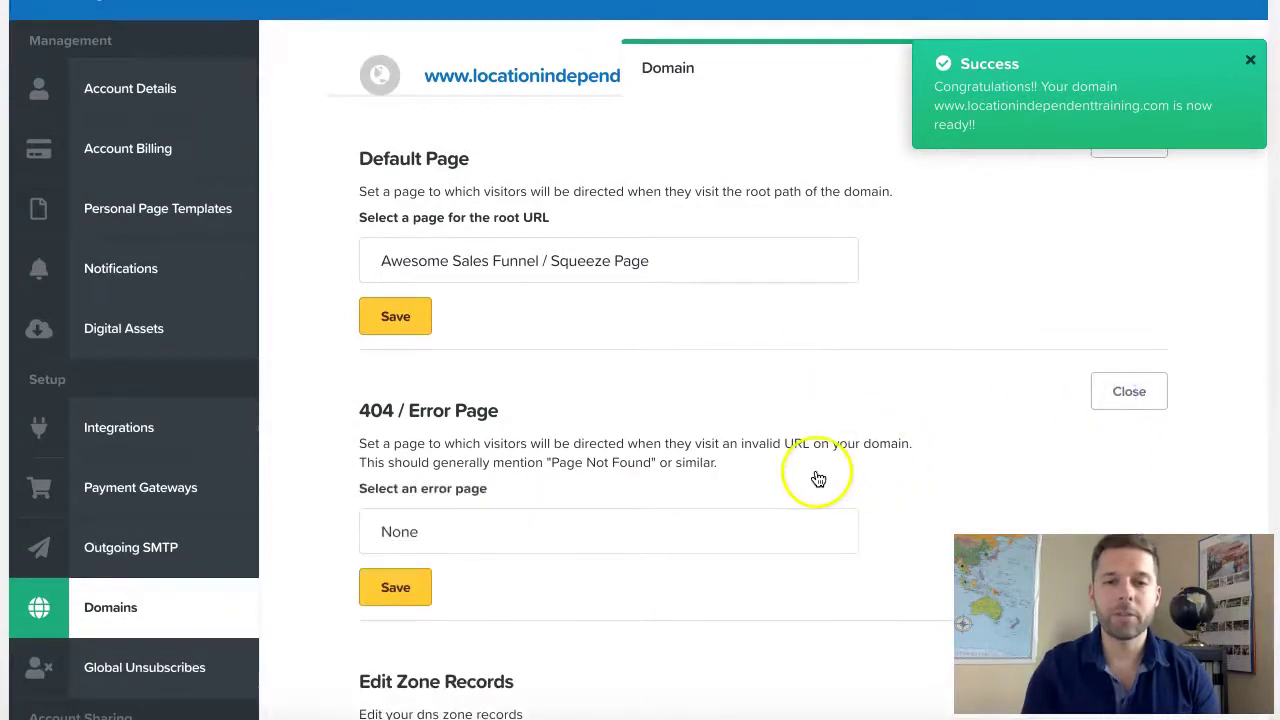
{"action": "scroll", "coordinate": [605, 475], "scroll_direction": "down", "scroll_amount": 1}
{"action": "left_click", "coordinate": [500, 489]}
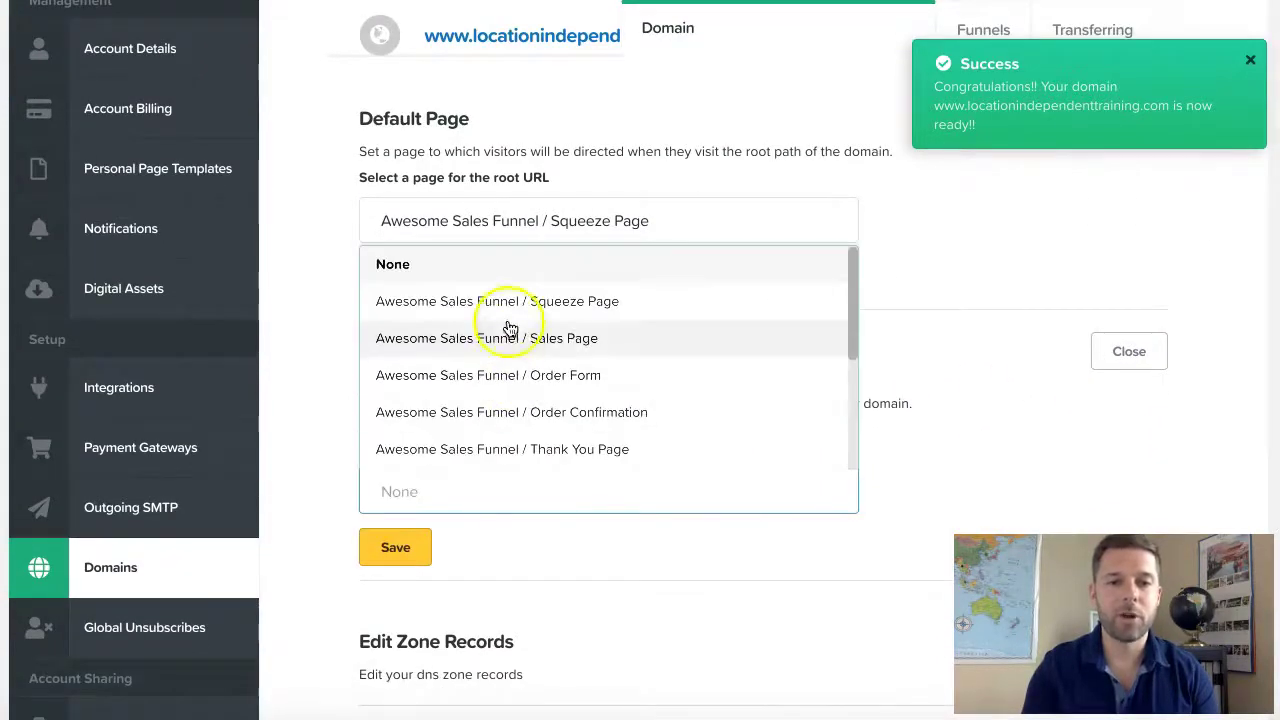
{"action": "left_click", "coordinate": [516, 301]}
{"action": "left_click", "coordinate": [395, 547]}
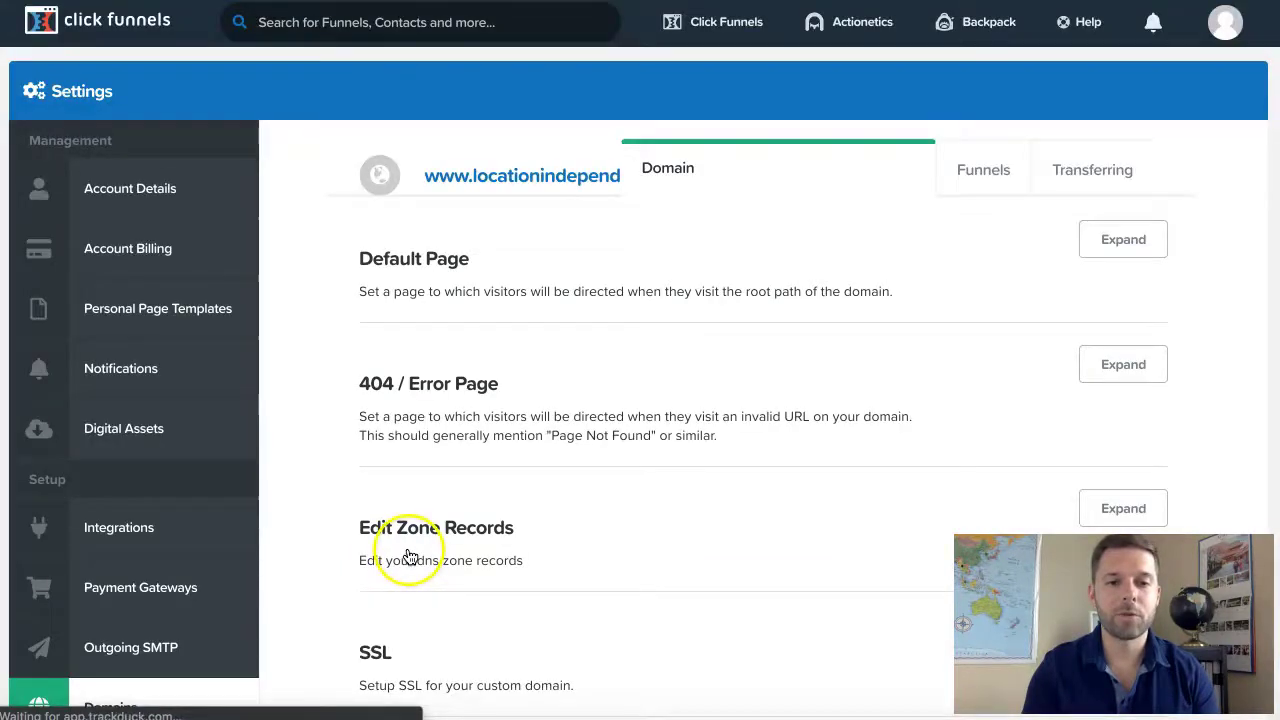
Set the domain's 404 error page to Awesome Sales Funnel / Squeeze Page again and save it.
{"action": "left_click", "coordinate": [1135, 362]}
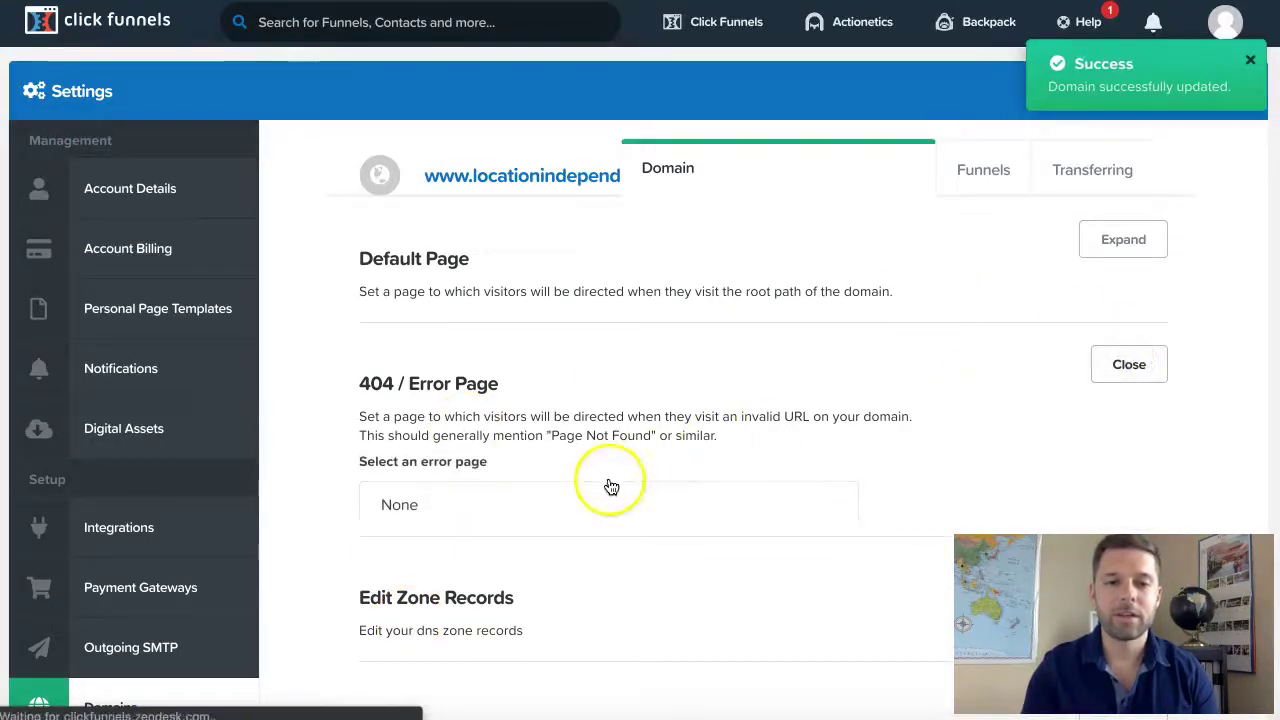
{"action": "left_click", "coordinate": [574, 507]}
{"action": "left_click", "coordinate": [534, 314]}
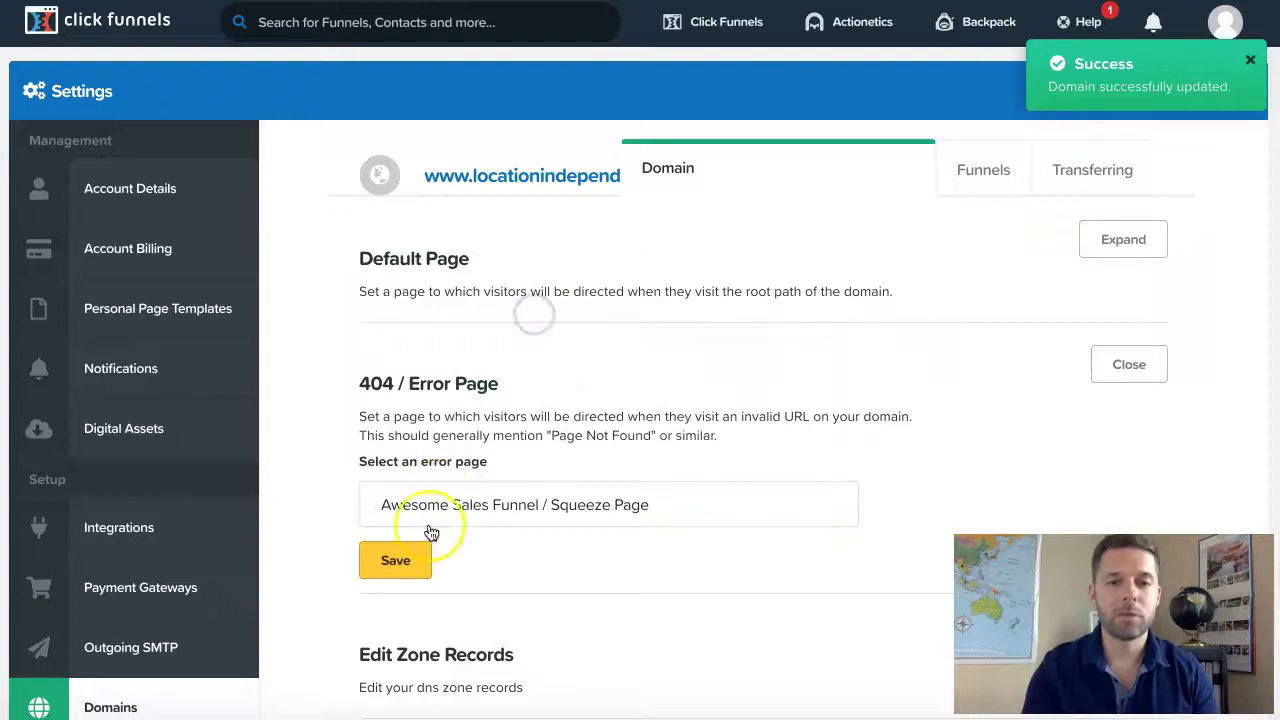
{"action": "left_click", "coordinate": [406, 563]}
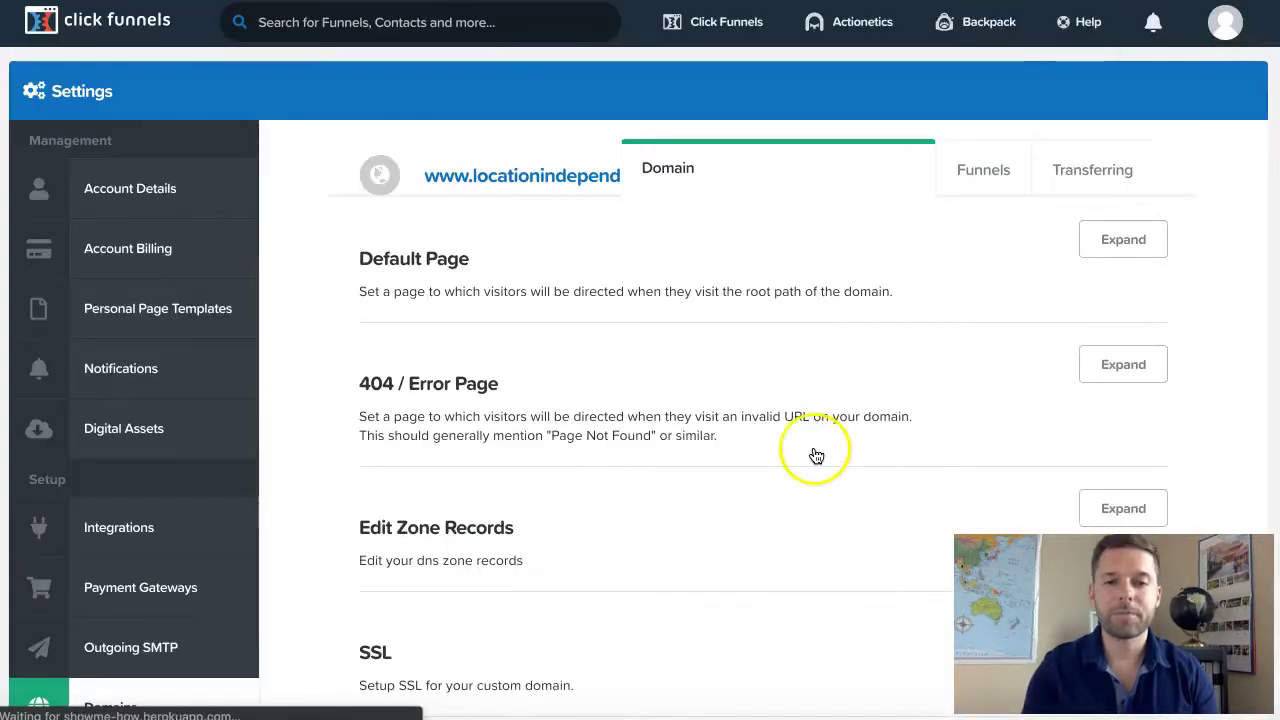
{"action": "right_click", "coordinate": [541, 179]}
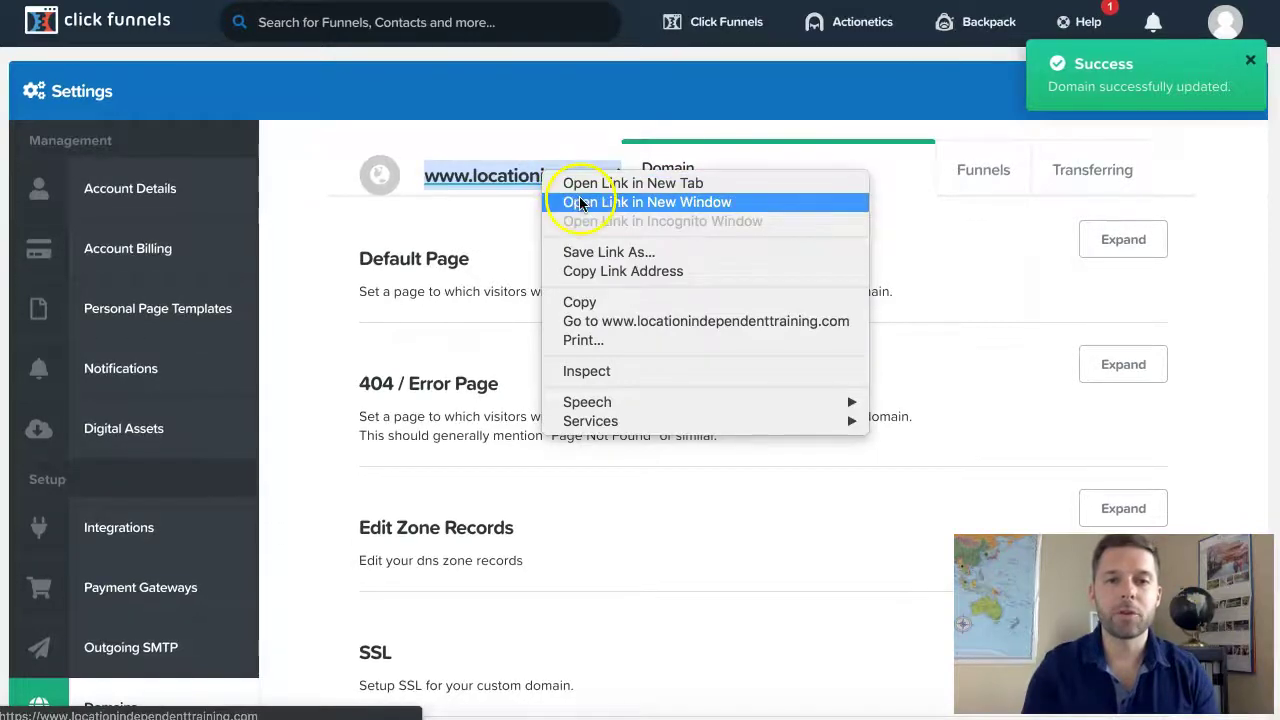
{"action": "left_click", "coordinate": [581, 203]}
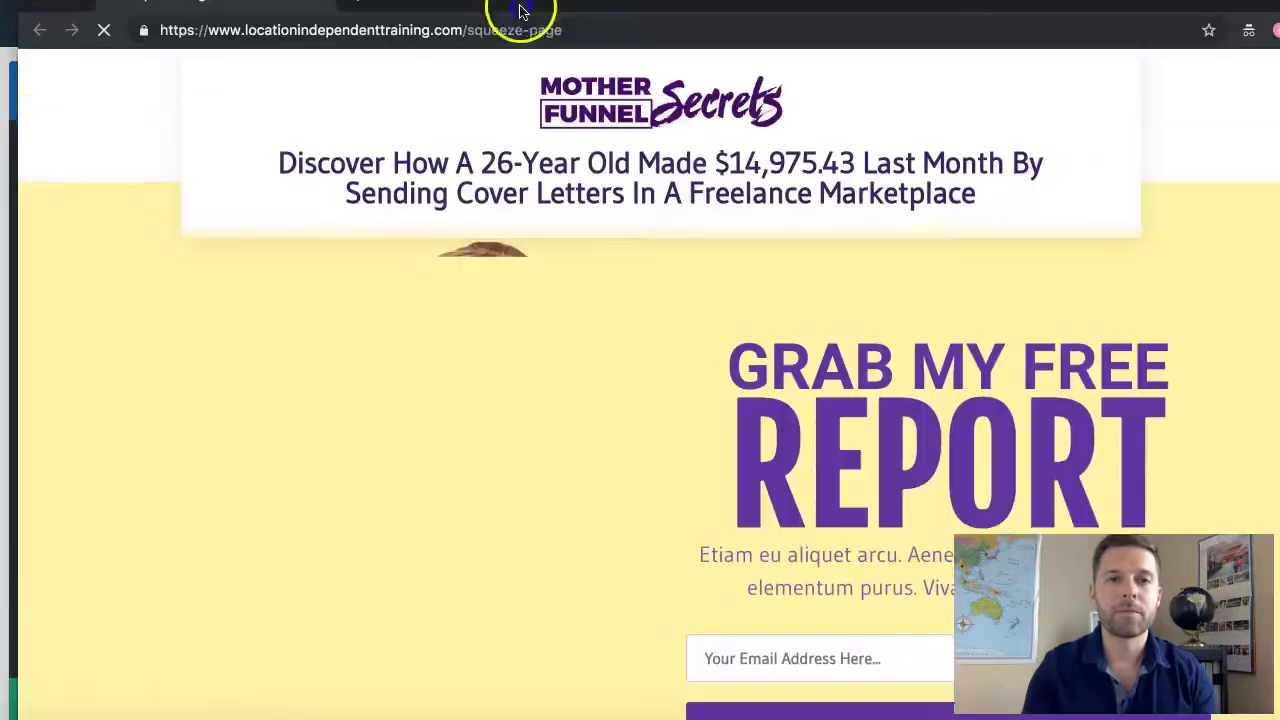
{"action": "left_click_drag", "start_coordinate": [523, 9], "coordinate": [523, 86]}
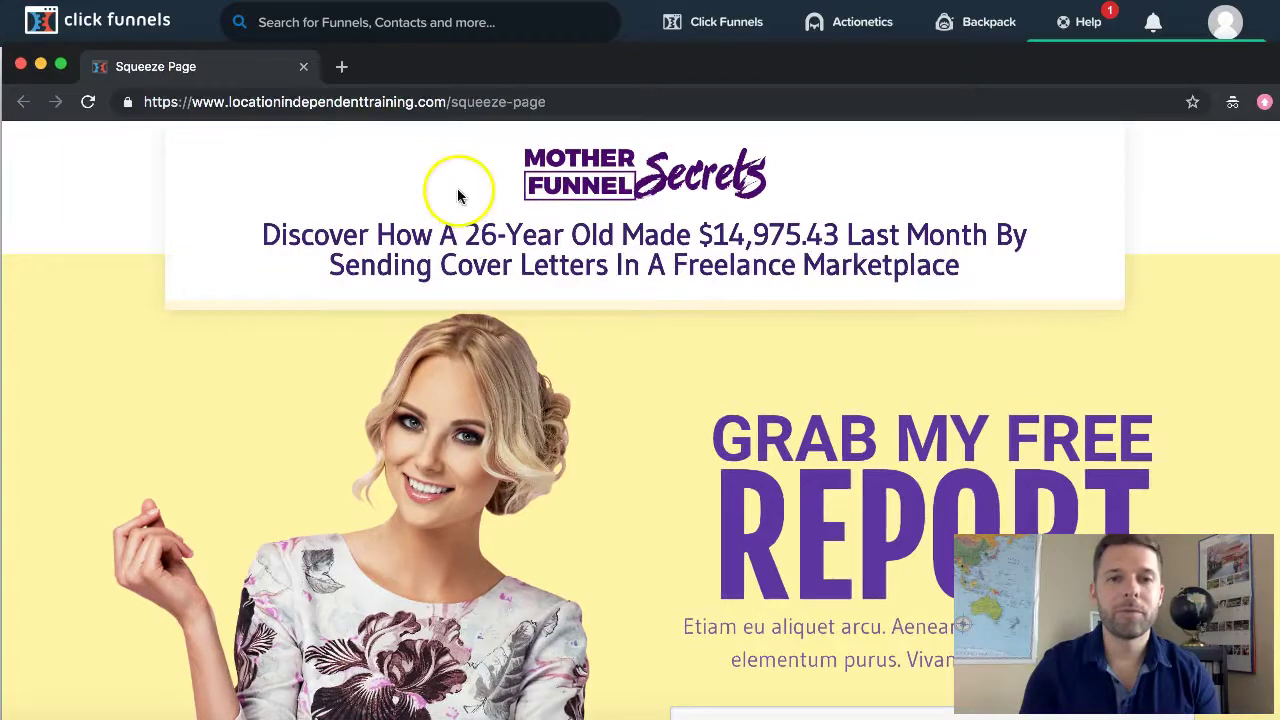
{"action": "scroll", "coordinate": [684, 457], "scroll_direction": "down", "scroll_amount": 1}
{"action": "scroll", "coordinate": [684, 459], "scroll_direction": "up", "scroll_amount": 1}
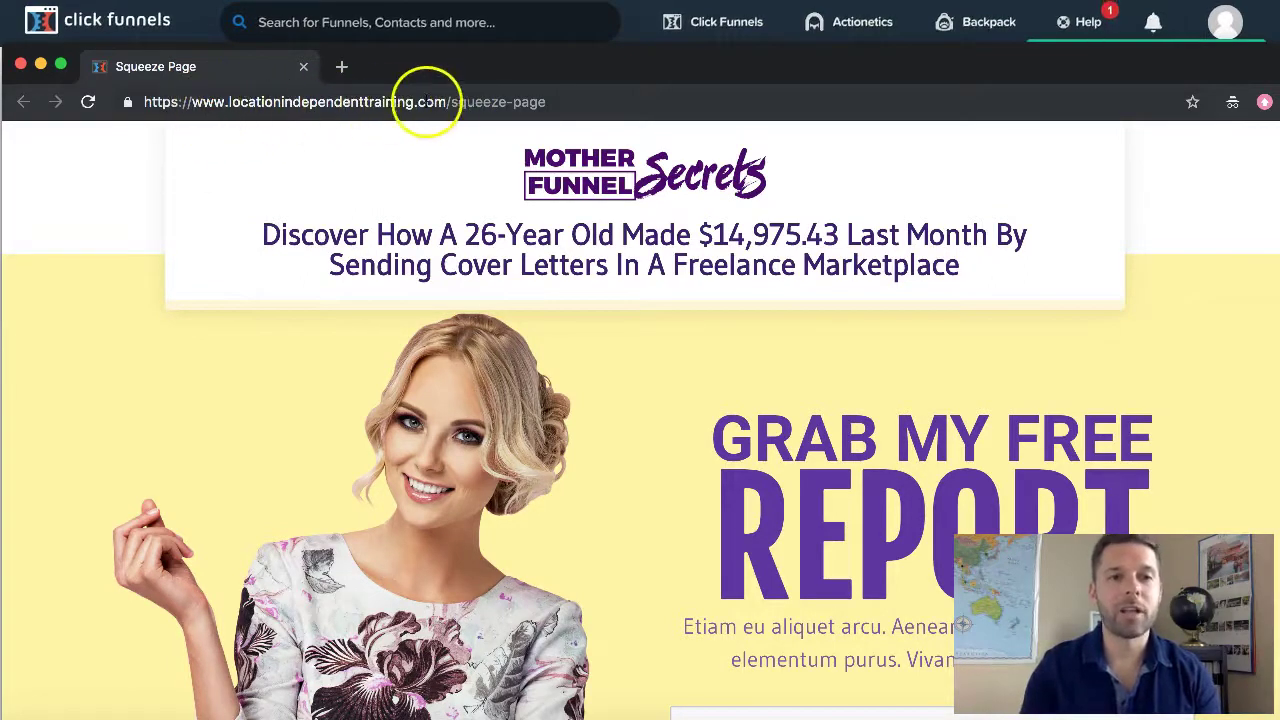
{"action": "left_click_drag", "start_coordinate": [434, 71], "coordinate": [443, 117]}
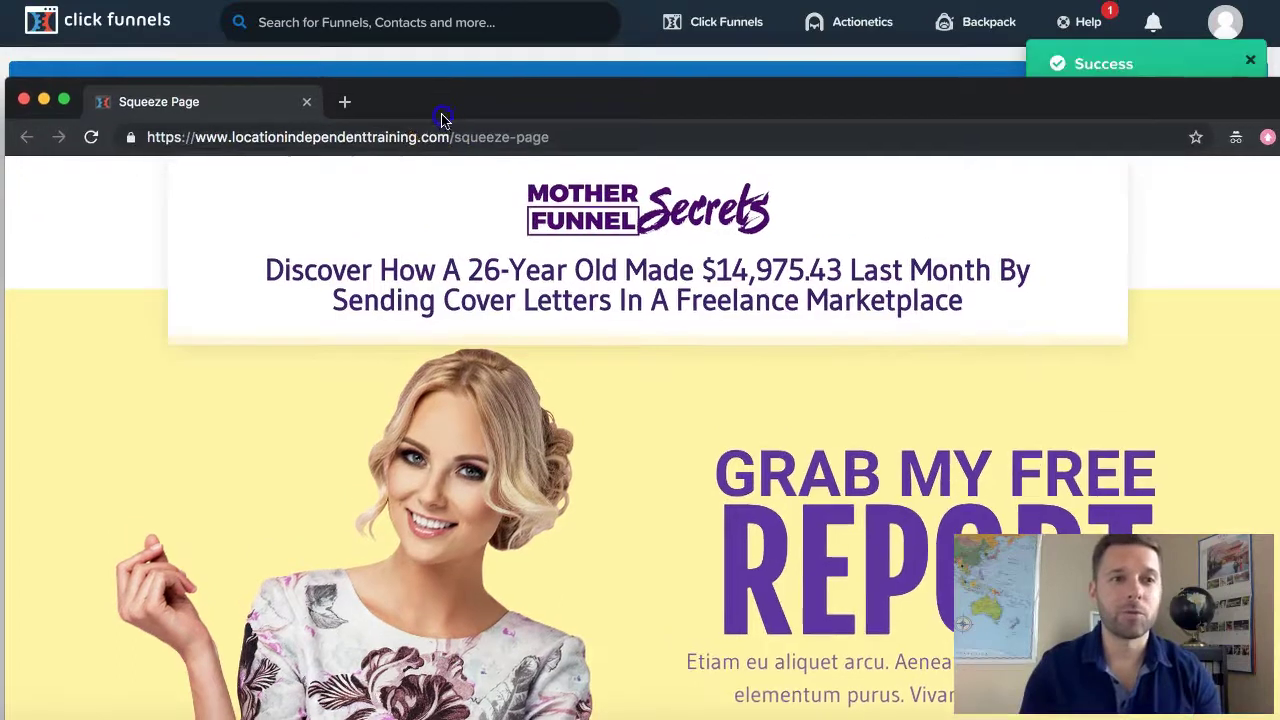
{"action": "left_click", "coordinate": [106, 84]}
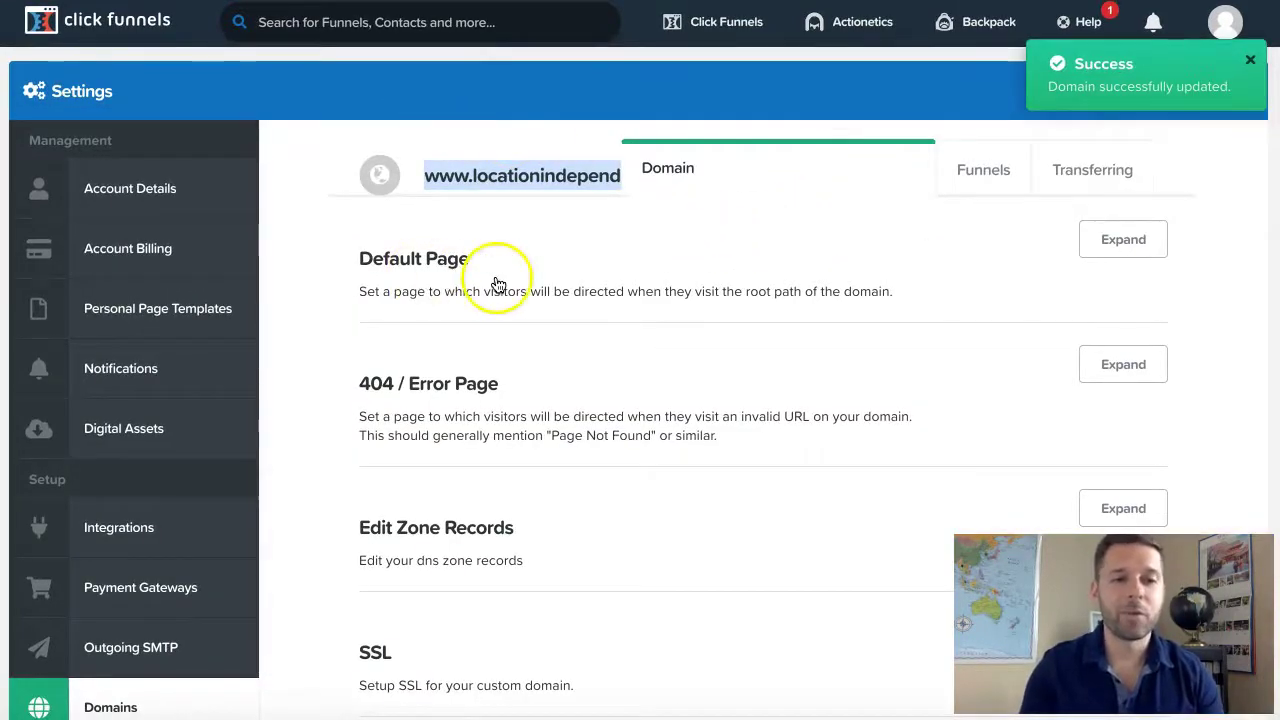
Return to the list of domains and check the domain's SSL lock and status.
{"action": "scroll", "coordinate": [400, 500], "scroll_direction": "down", "scroll_amount": 1}
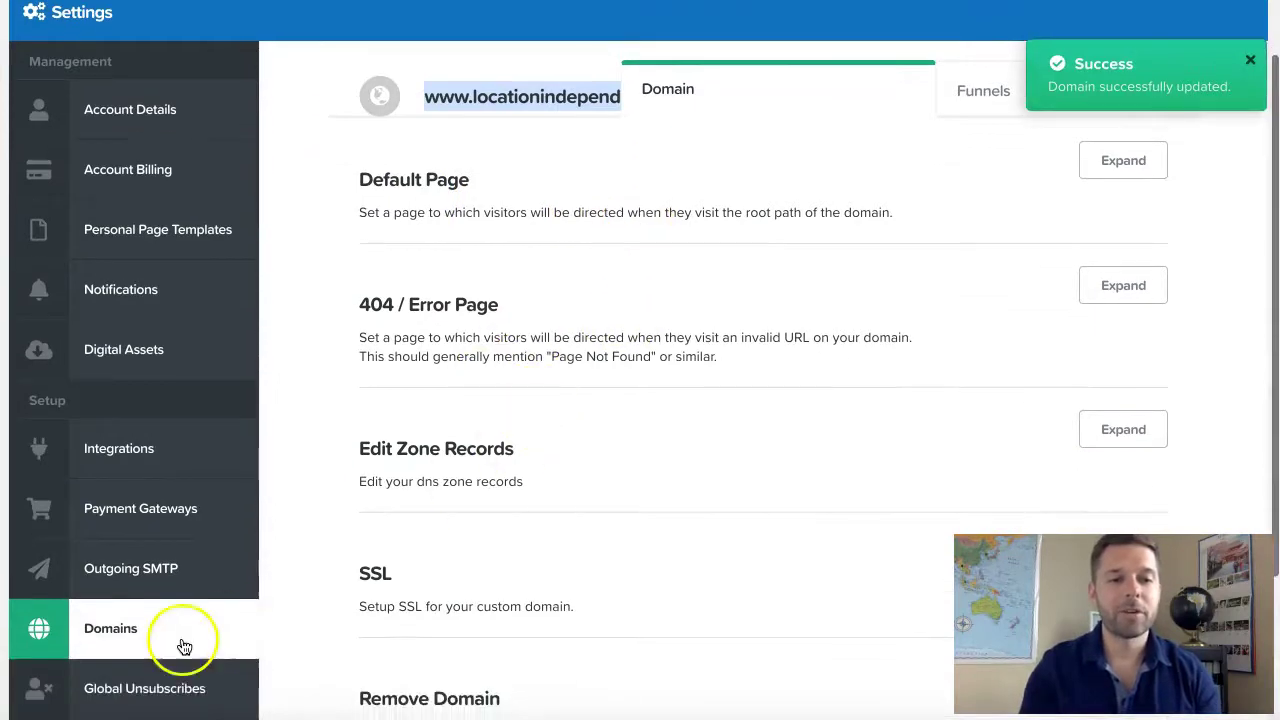
{"action": "left_click", "coordinate": [118, 630]}
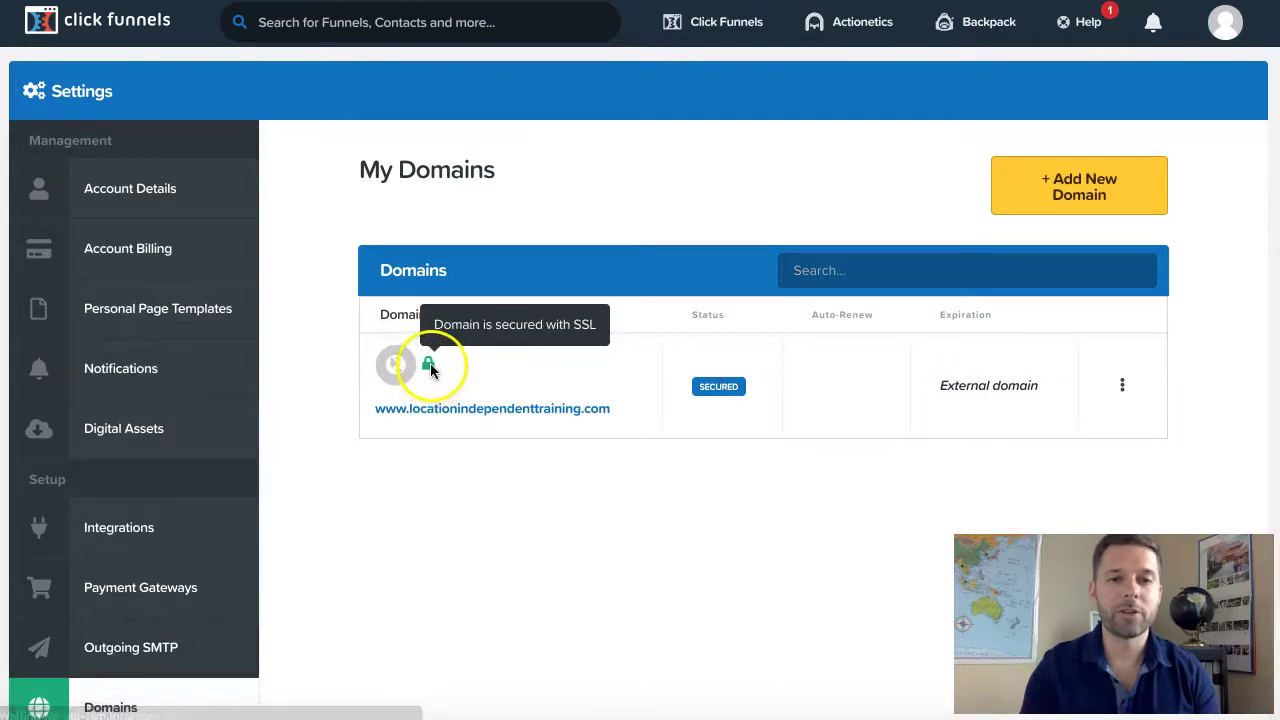
{"action": "mouse_move", "coordinate": [431, 372]}
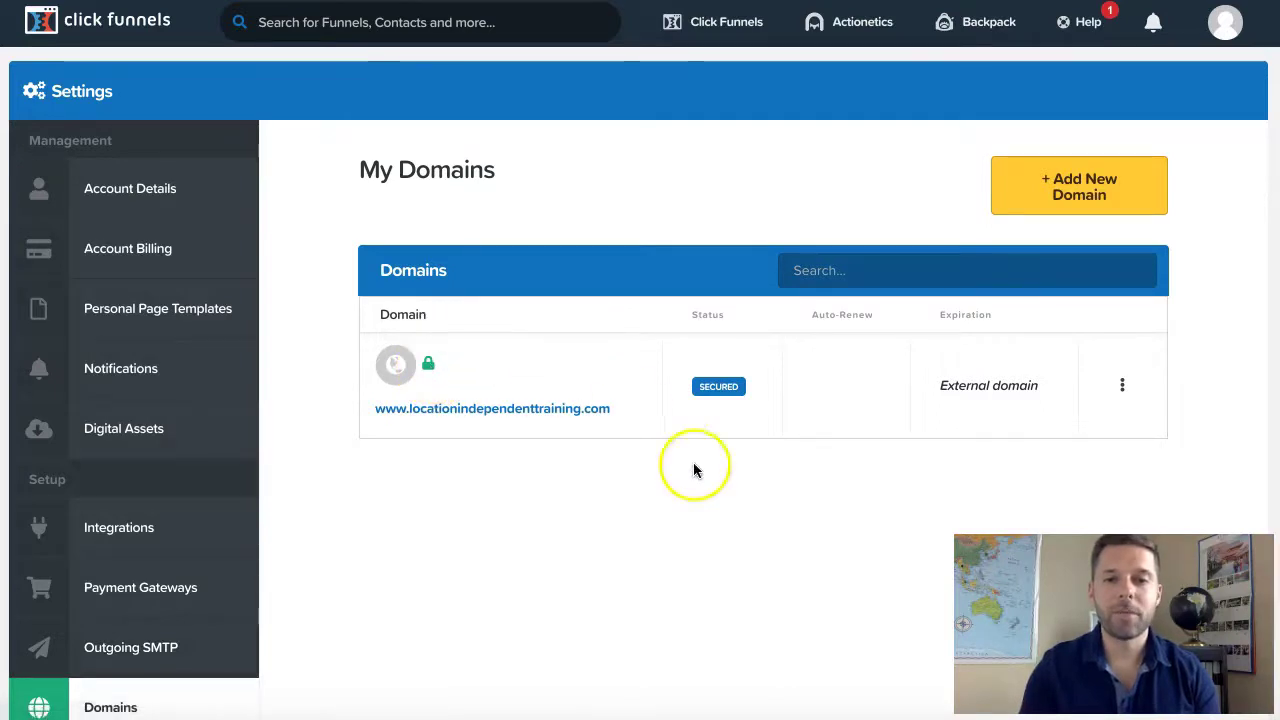
{"action": "mouse_move", "coordinate": [716, 398]}
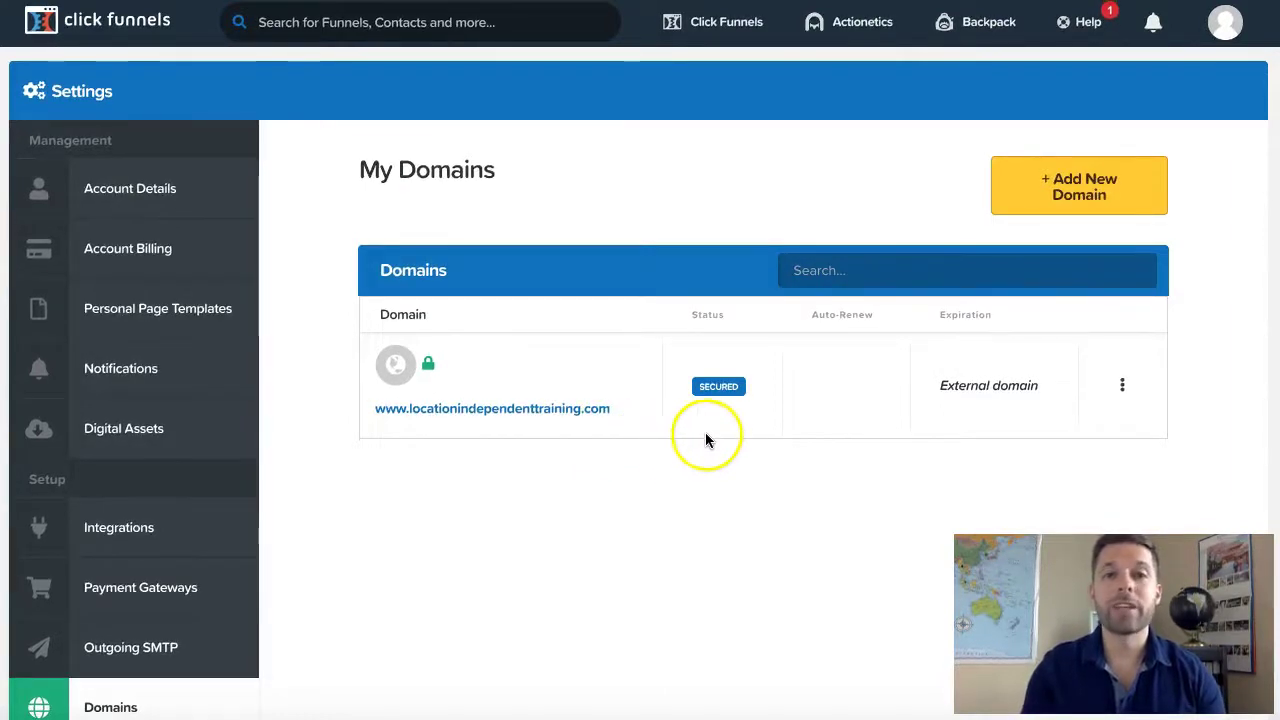
Start adding an existing domain and replace the www prefix in its name with the subdomain prefix go.
{"action": "left_click", "coordinate": [1033, 203]}
{"action": "scroll", "coordinate": [960, 350], "scroll_direction": "down", "scroll_amount": 3}
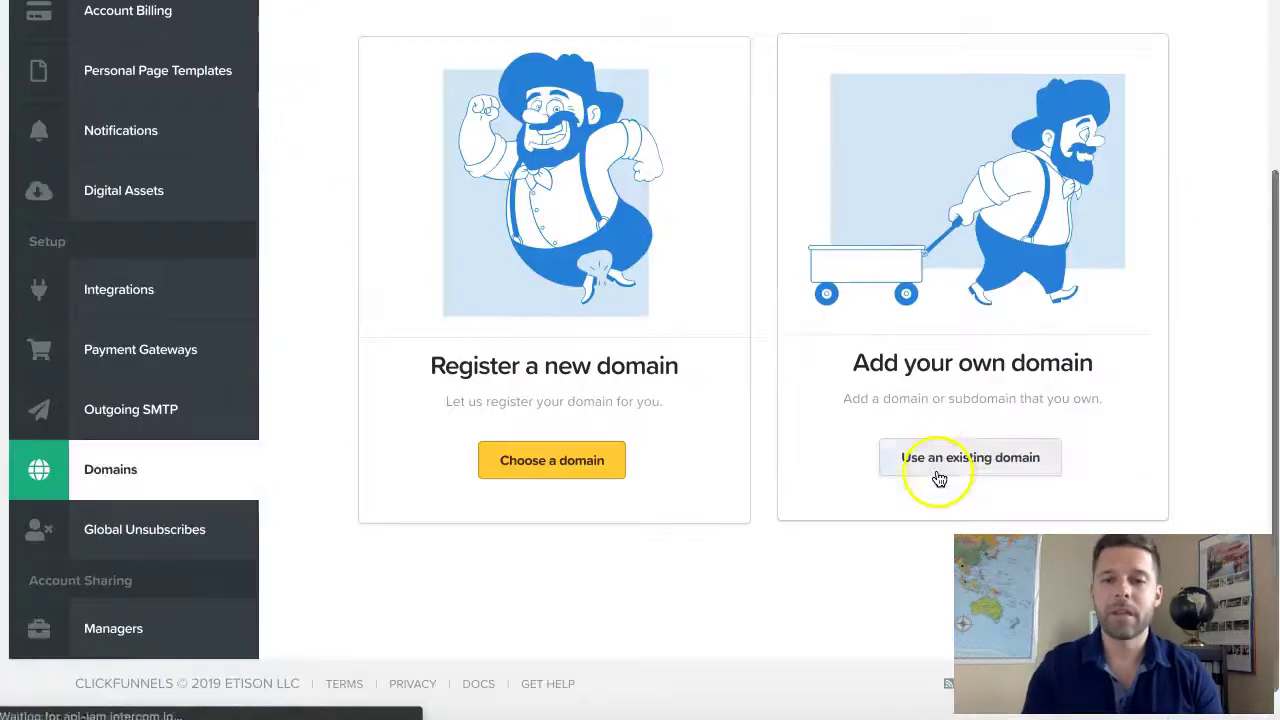
{"action": "left_click", "coordinate": [940, 462]}
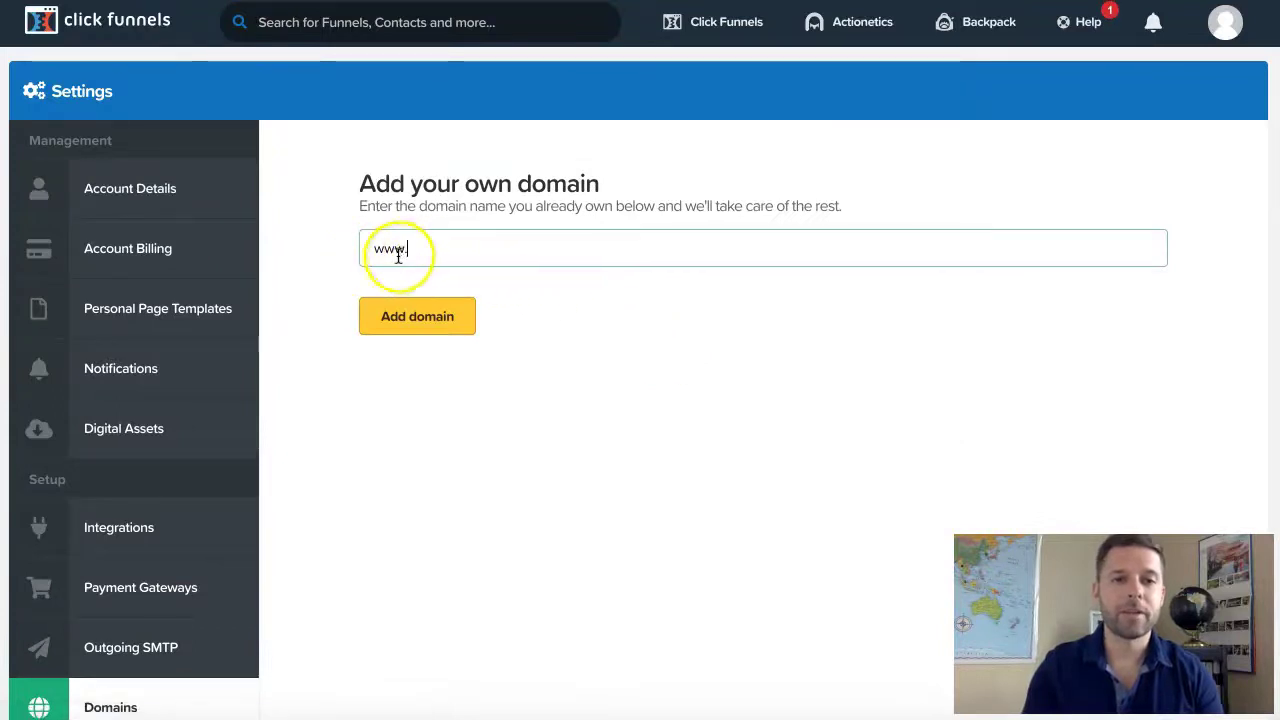
{"action": "left_click_drag", "start_coordinate": [403, 248], "coordinate": [363, 243]}
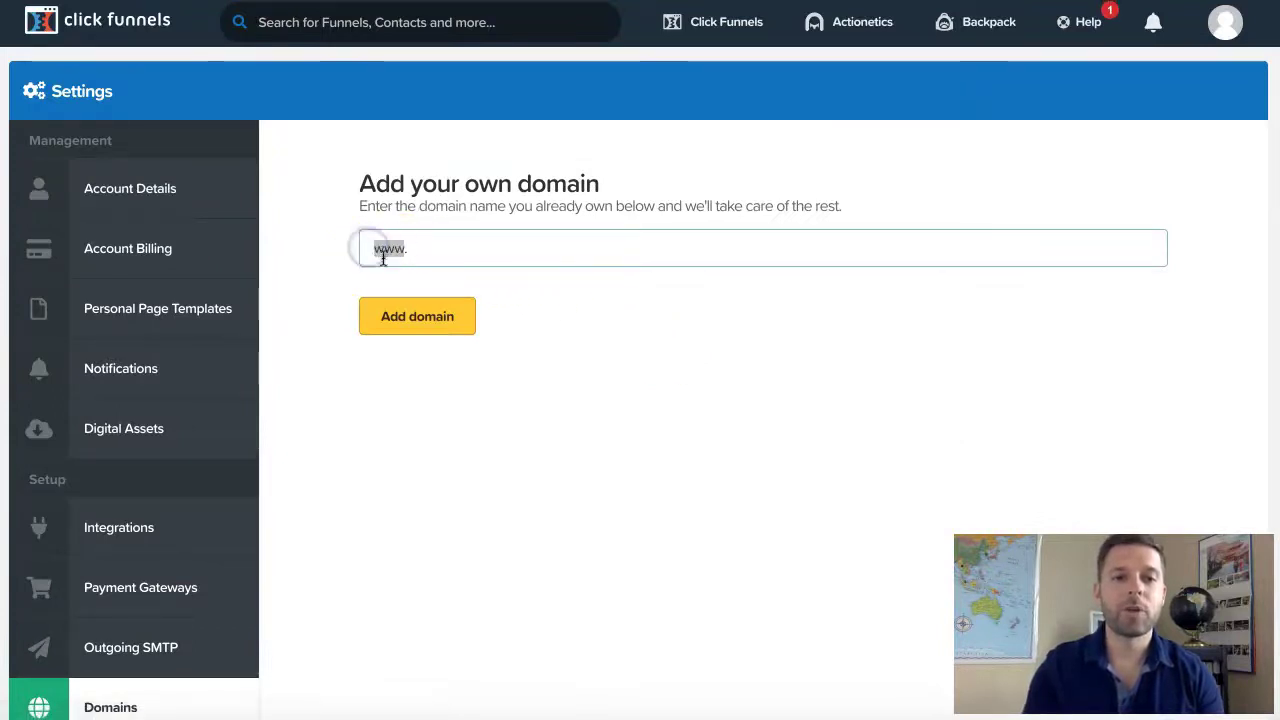
{"action": "type", "text": "g"}
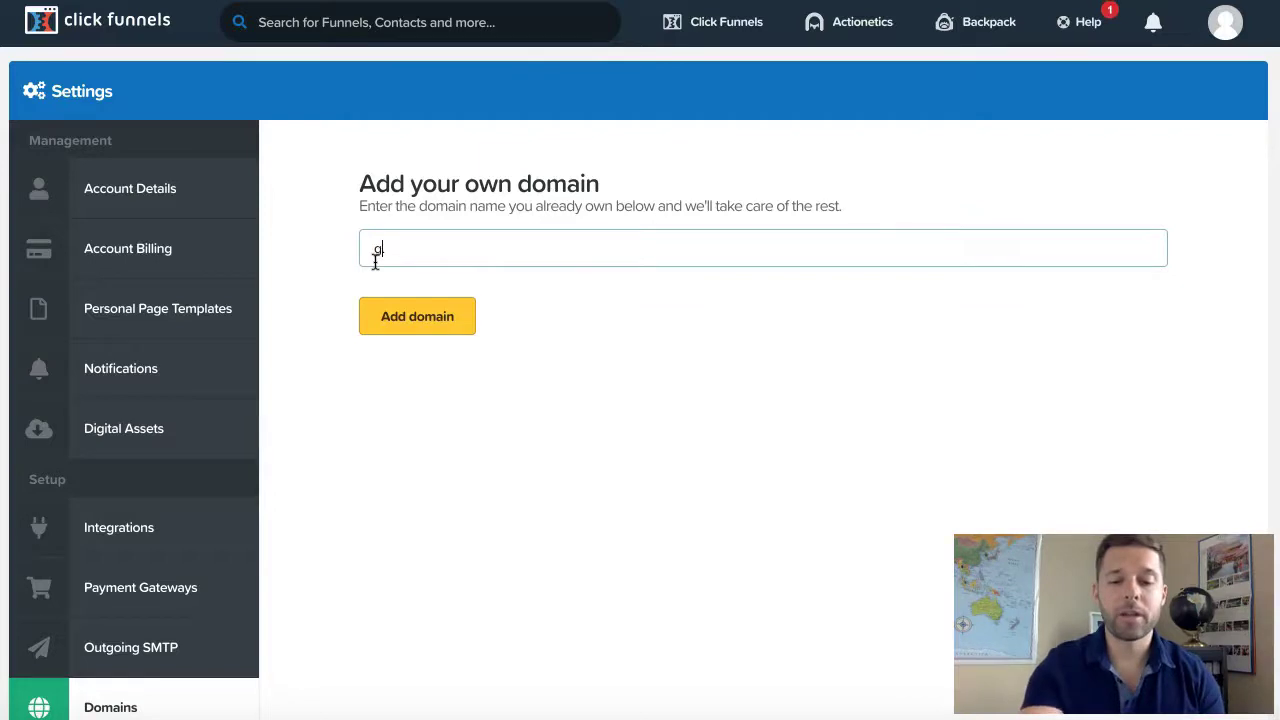
{"action": "left_click", "coordinate": [383, 283]}
{"action": "left_click", "coordinate": [345, 287]}
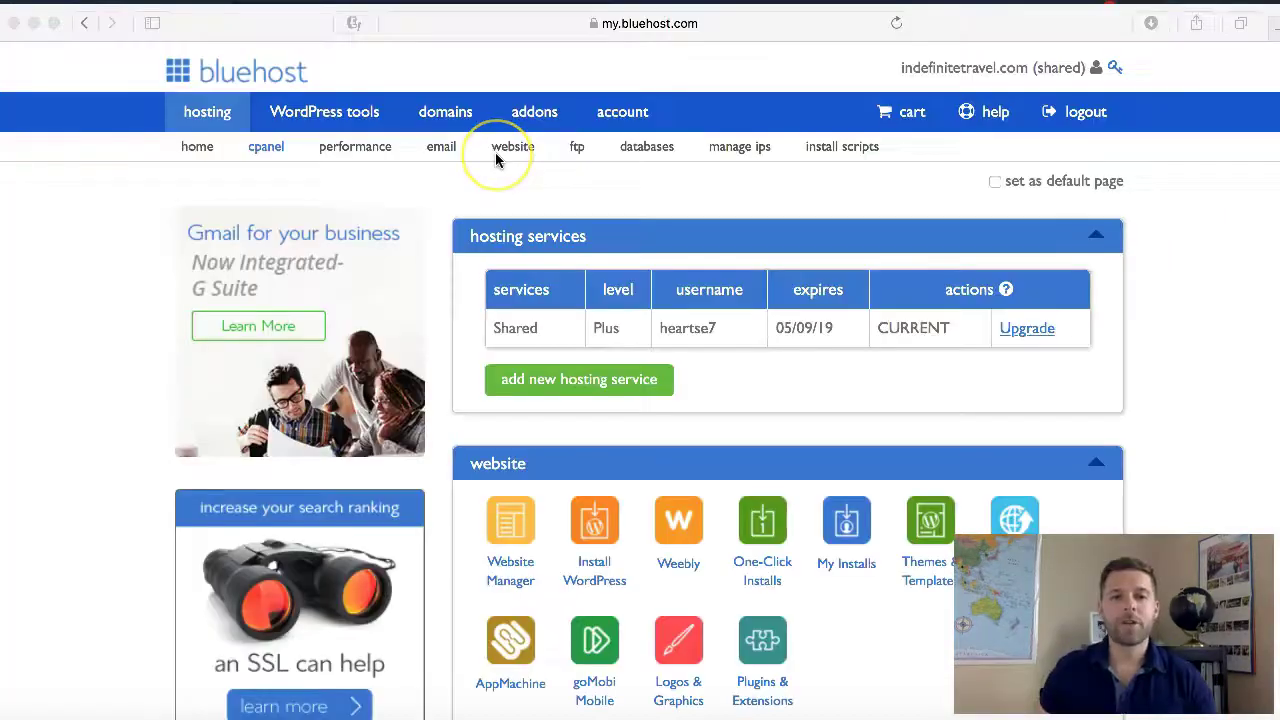
Switch to Bluehost and open the DNS Zone Editor for the domain amwakeupcall.com.
{"action": "left_click", "coordinate": [448, 116]}
{"action": "left_click", "coordinate": [452, 118]}
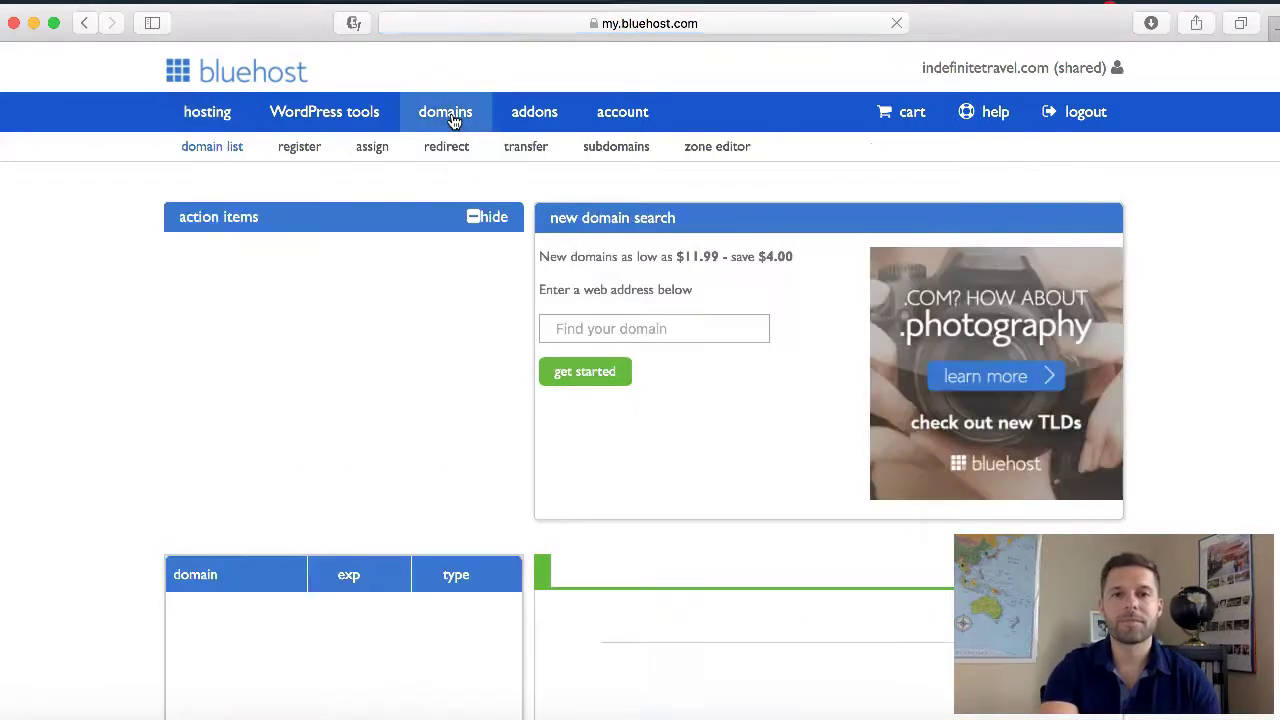
{"action": "left_click", "coordinate": [718, 148]}
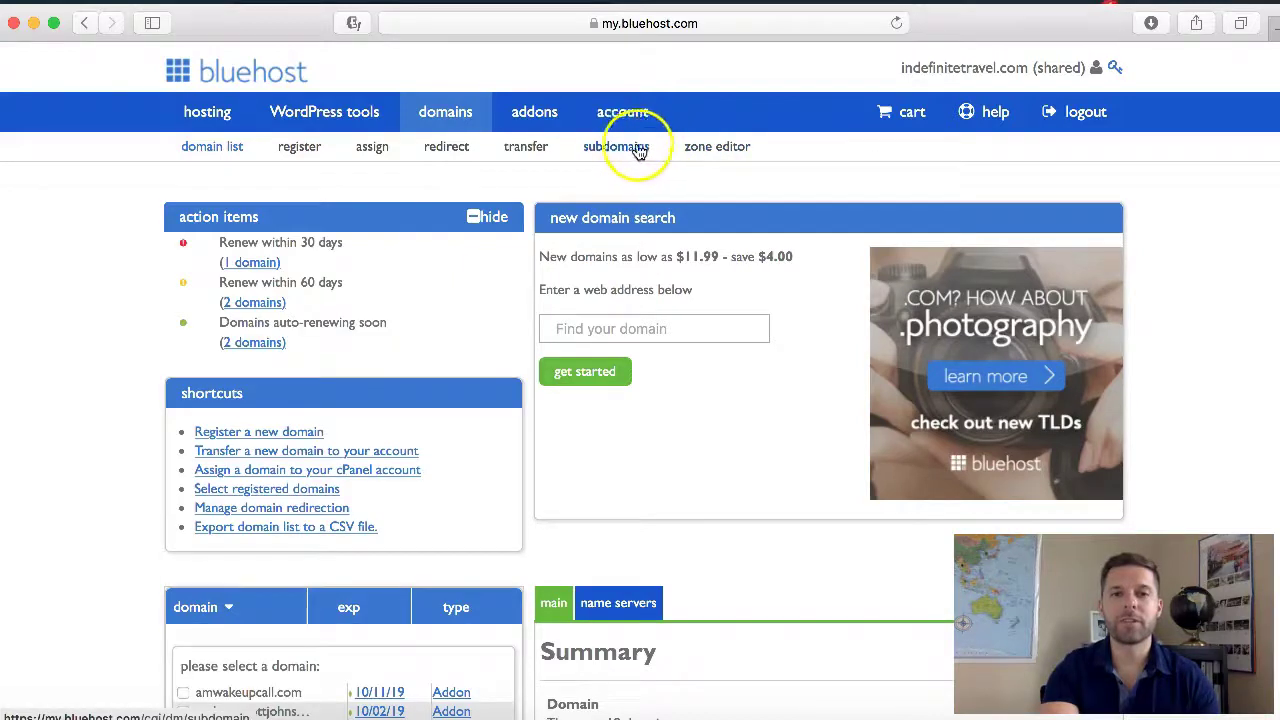
{"action": "left_click", "coordinate": [718, 150]}
{"action": "left_click", "coordinate": [410, 430]}
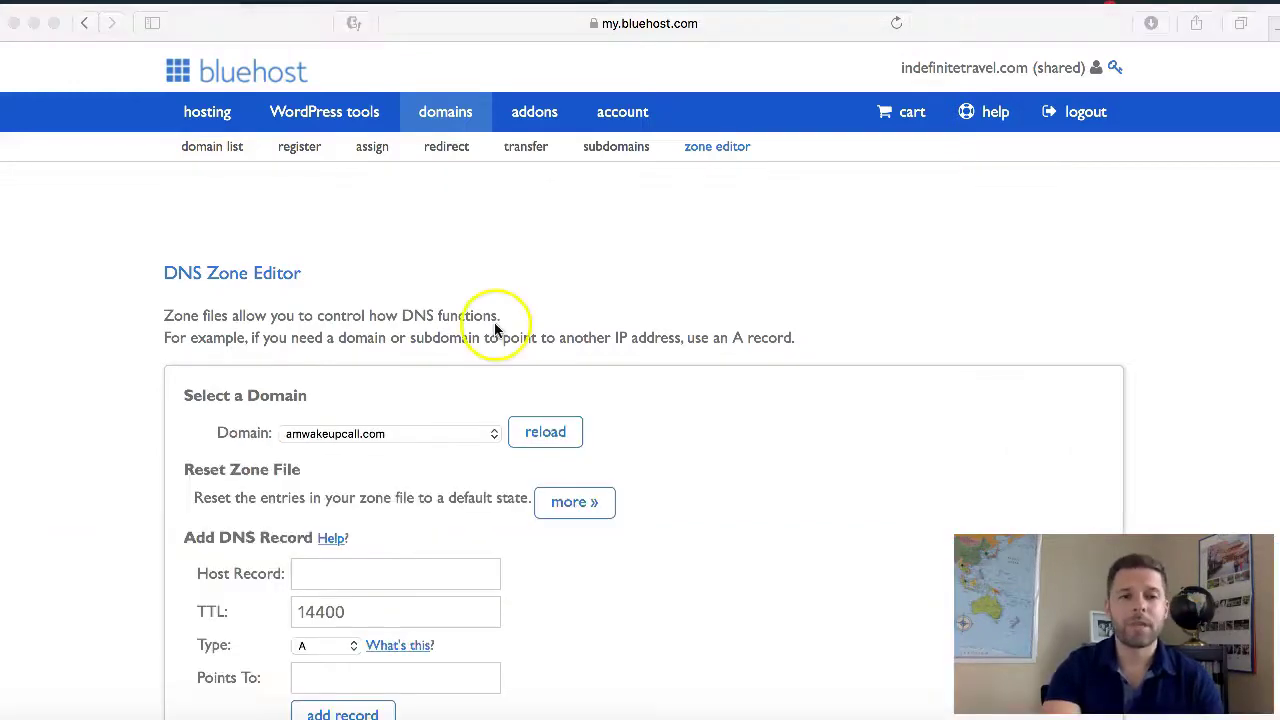
Try go and group as host record names for a new DNS record, and clear the entry.
{"action": "left_click", "coordinate": [380, 575]}
{"action": "left_click", "coordinate": [380, 577]}
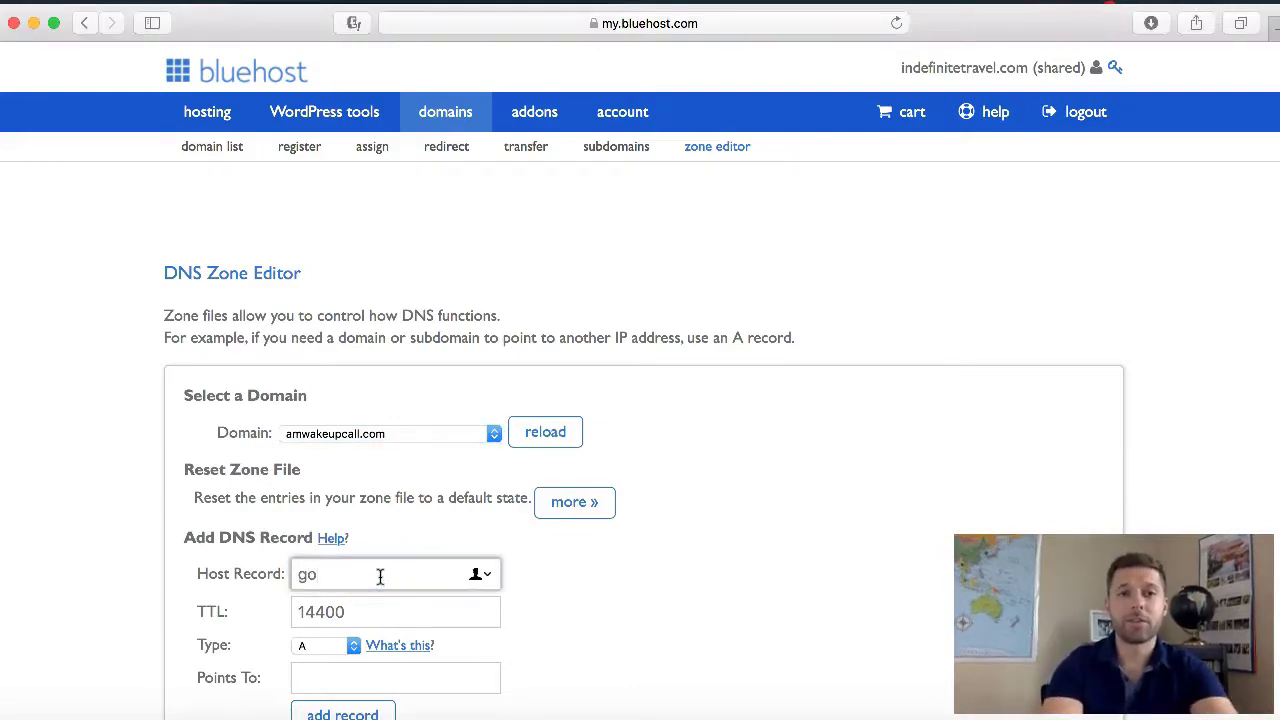
{"action": "left_click", "coordinate": [345, 575]}
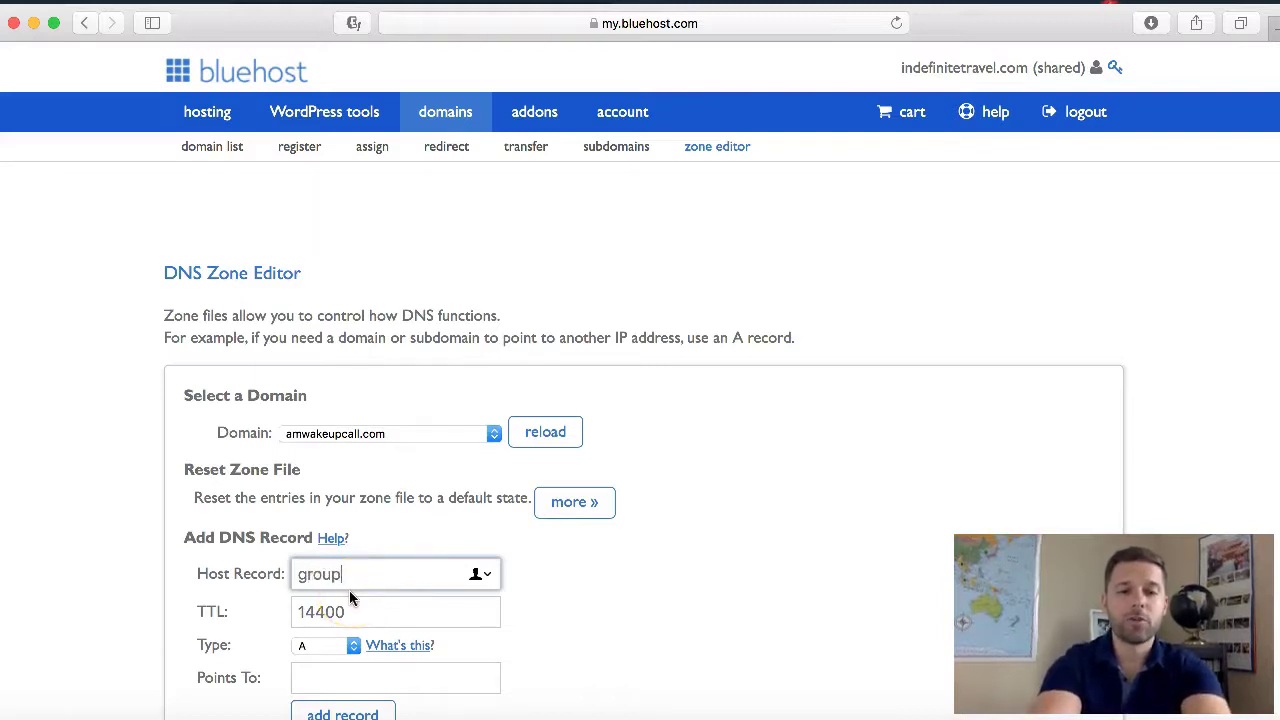
{"action": "key", "text": "BackSpace"}
{"action": "key", "text": "BackSpace"}
{"action": "key", "text": "BackSpace"}
{"action": "key", "text": "BackSpace"}
{"action": "key", "text": "BackSpace"}
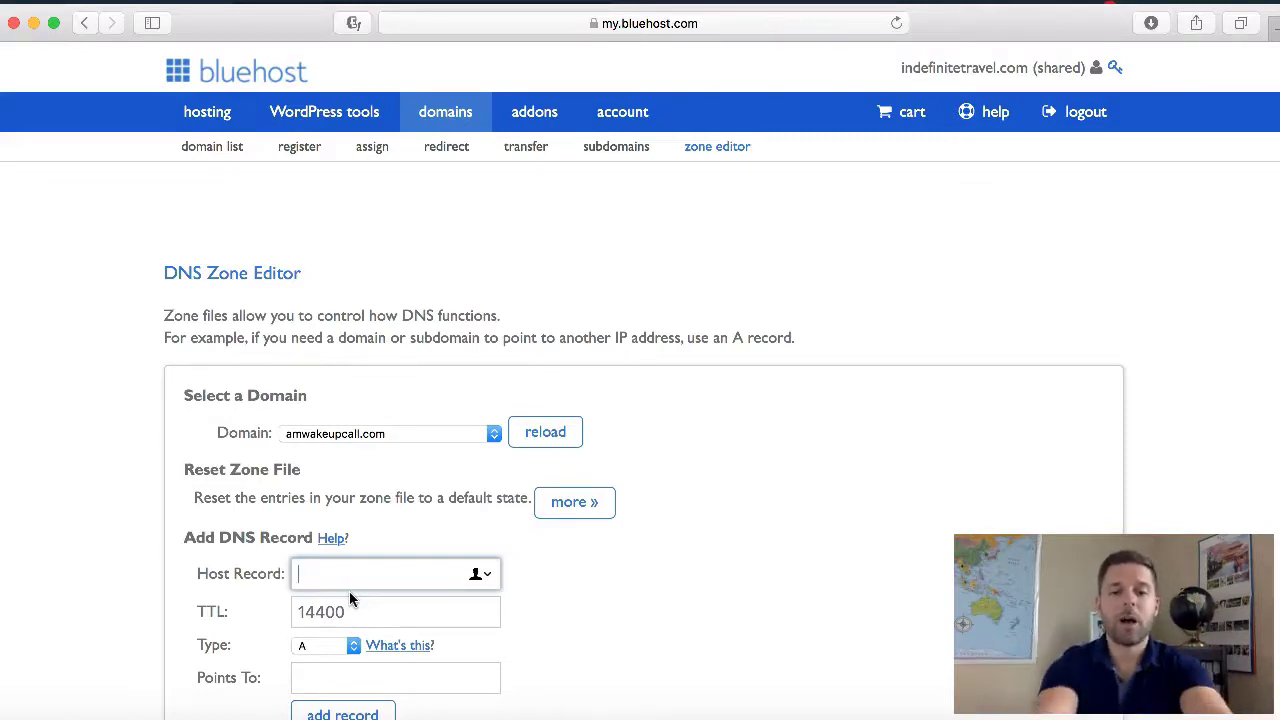
Add a CNAME record with the host record go pointing to target.clickfunnels.com.
{"action": "type", "text": "go"}
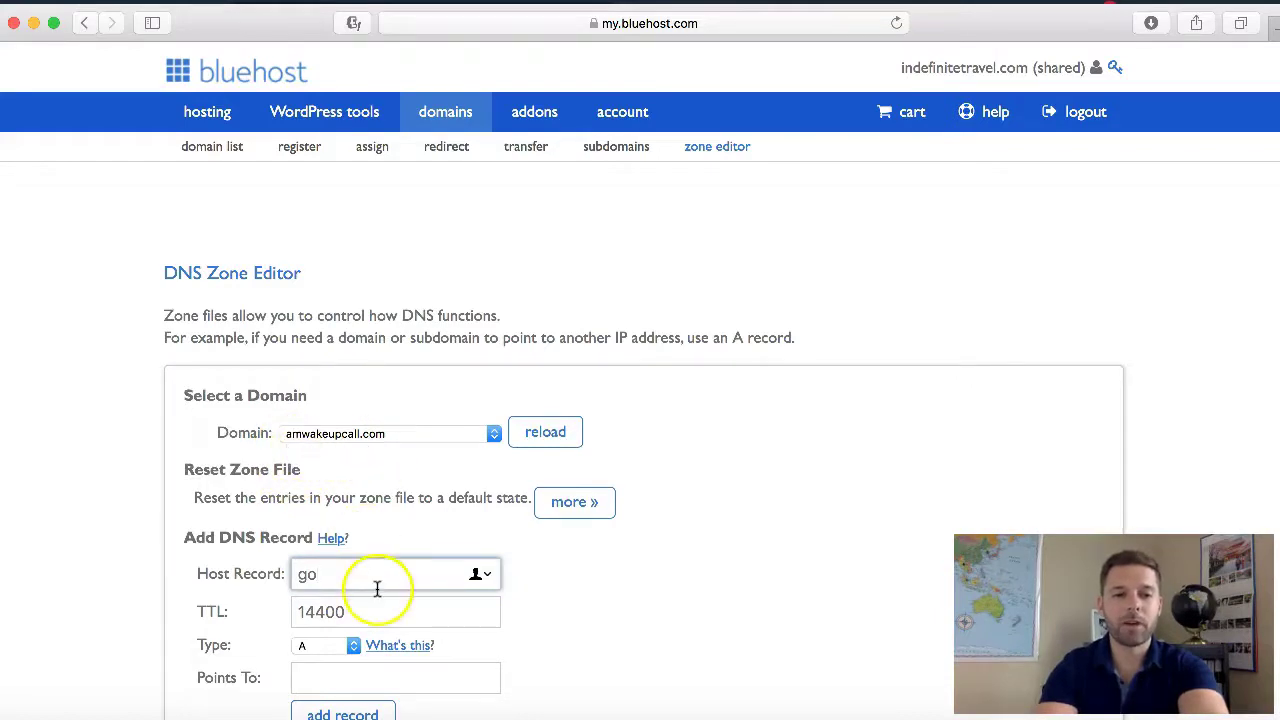
{"action": "scroll", "coordinate": [378, 588], "scroll_direction": "down", "scroll_amount": 2}
{"action": "left_click", "coordinate": [350, 546]}
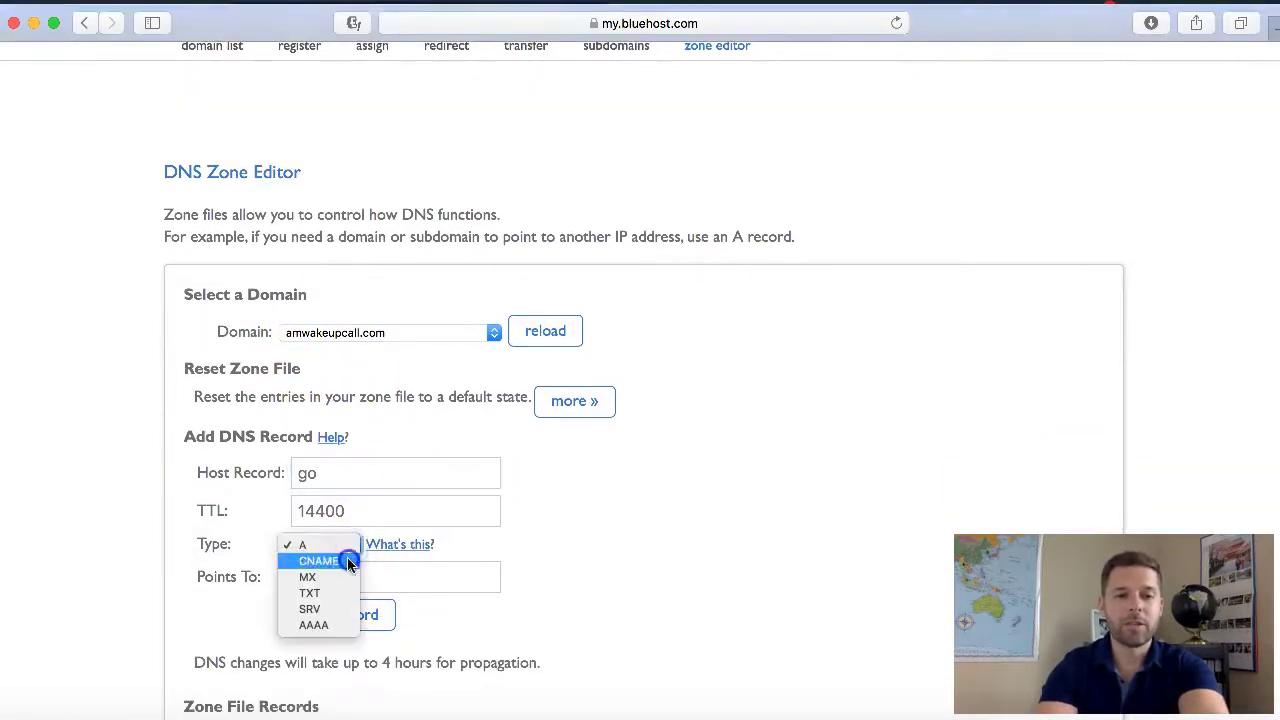
{"action": "left_click", "coordinate": [347, 560]}
{"action": "left_click", "coordinate": [349, 578]}
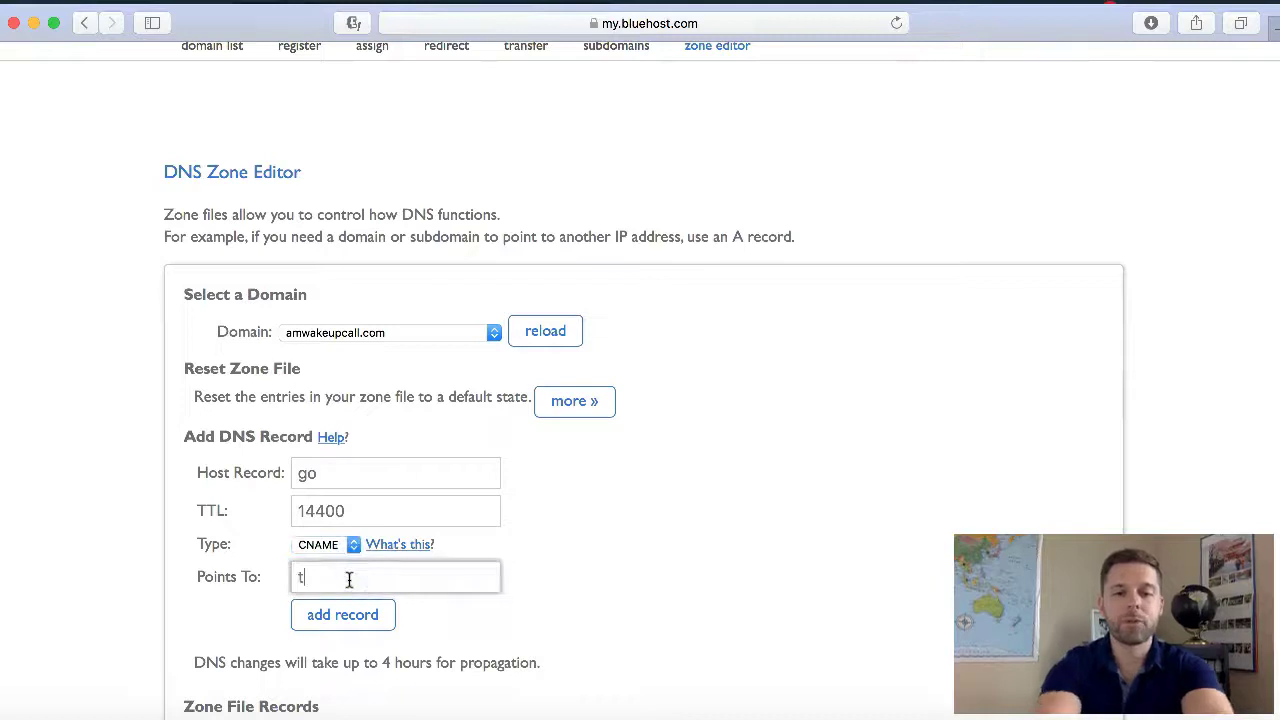
{"action": "type", "text": "target."}
{"action": "key", "text": "Down"}
{"action": "key", "text": "Return"}
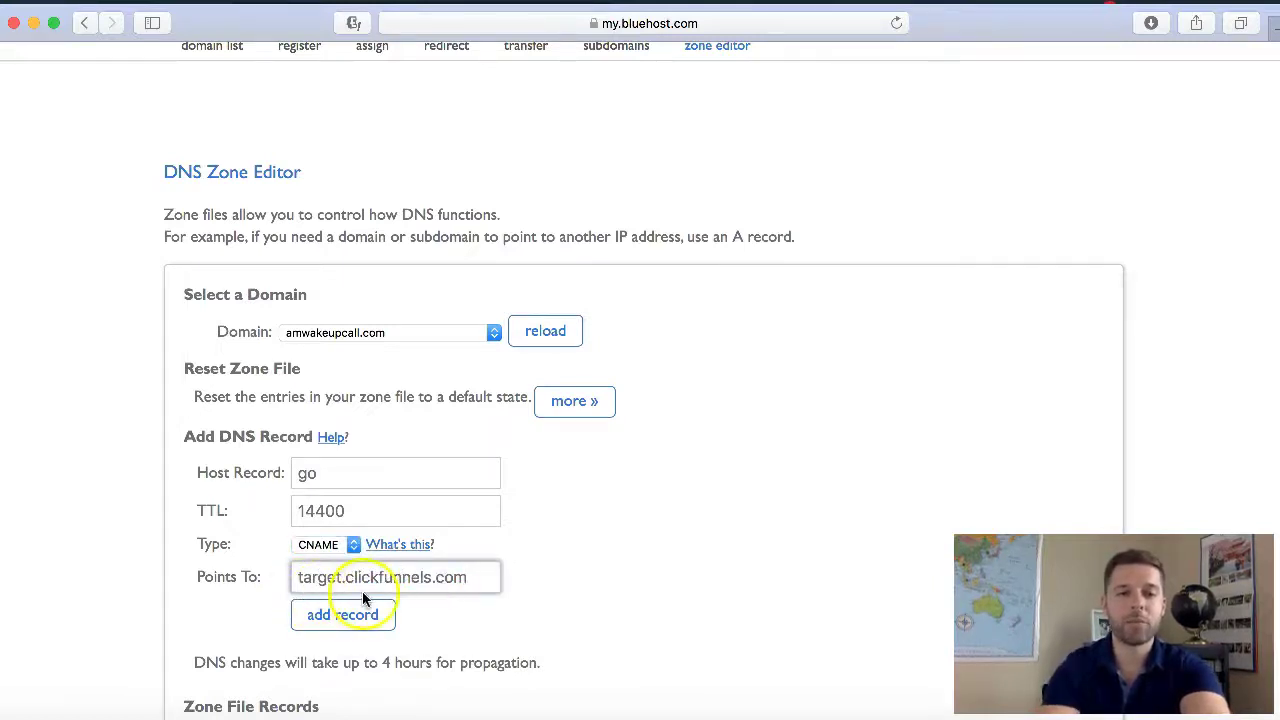
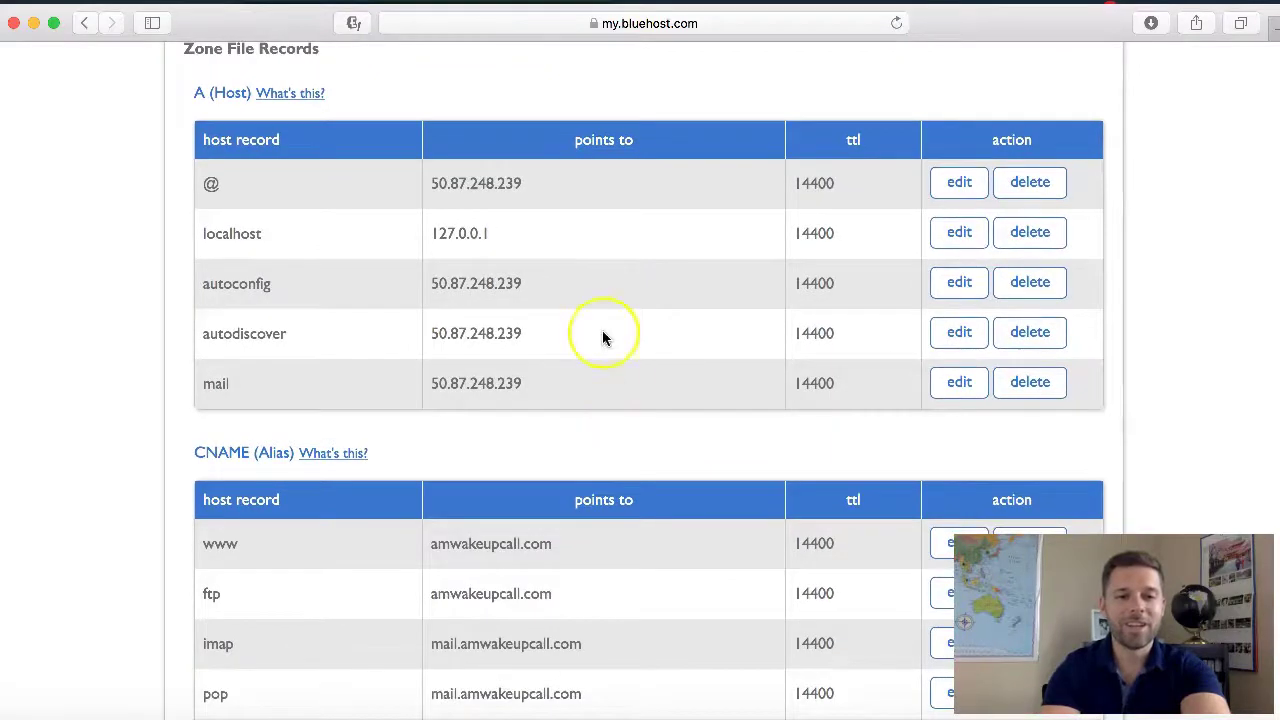
Examine the zone file's A and CNAME records, including the go entry, and the form for adding DNS records.
{"action": "scroll", "coordinate": [626, 435], "scroll_direction": "down", "scroll_amount": 3}
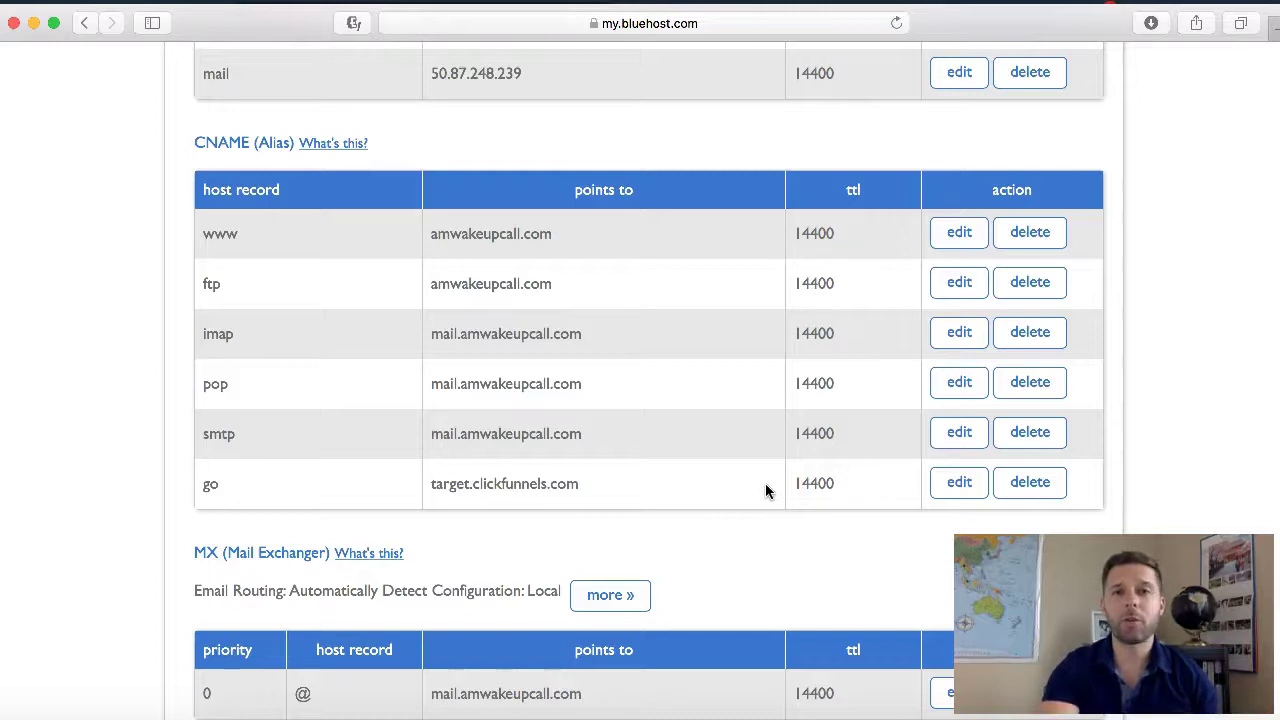
{"action": "scroll", "coordinate": [766, 491], "scroll_direction": "up", "scroll_amount": 1}
{"action": "scroll", "coordinate": [766, 491], "scroll_direction": "up", "scroll_amount": 10}
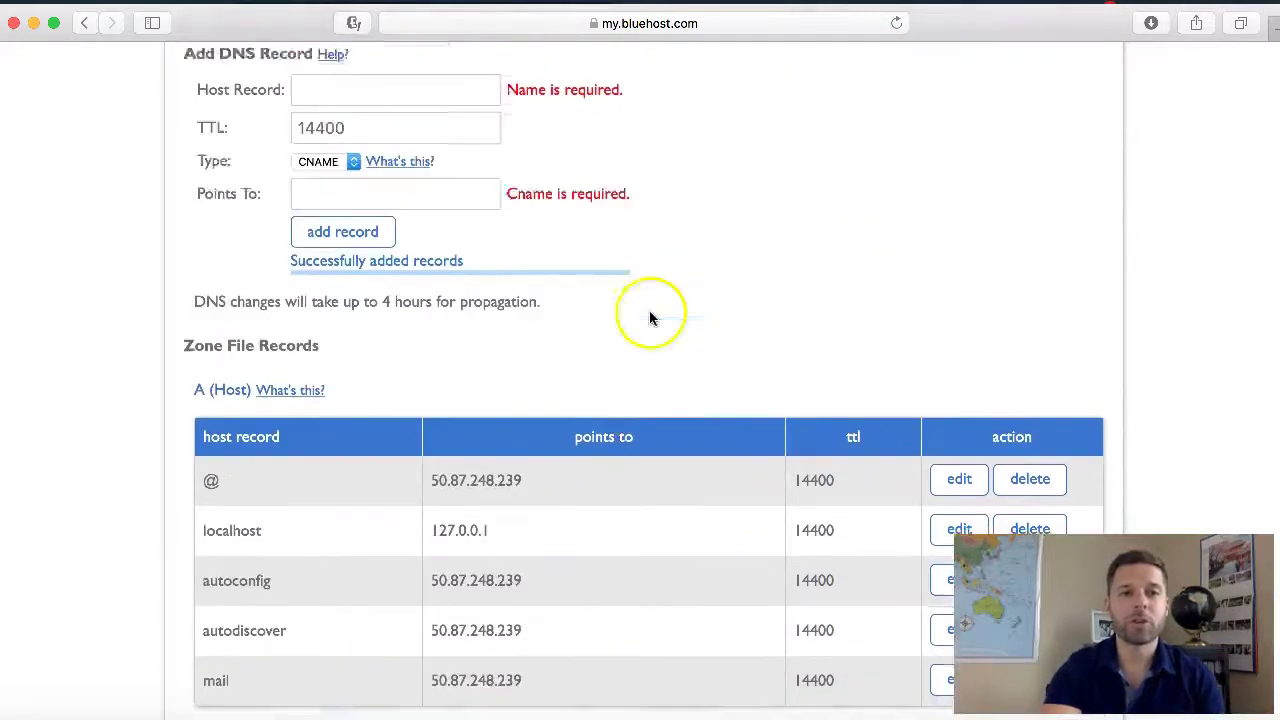
{"action": "scroll", "coordinate": [560, 205], "scroll_direction": "up", "scroll_amount": 1}
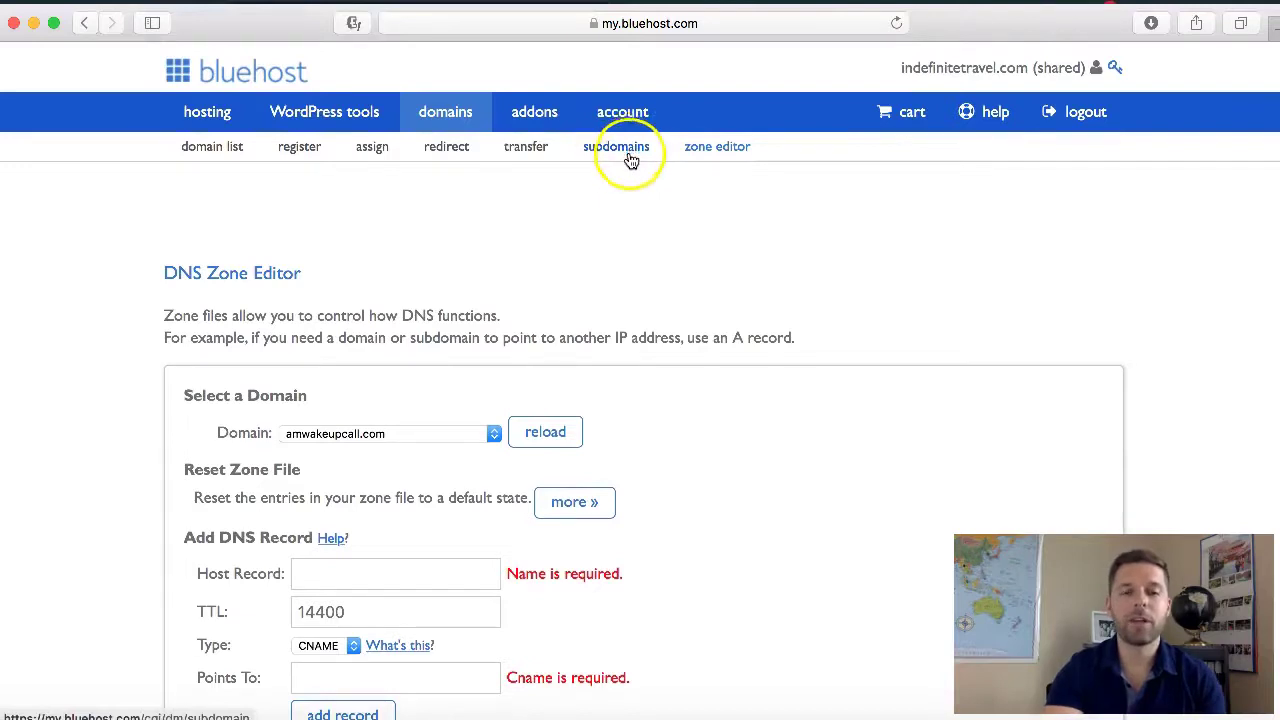
{"action": "scroll", "coordinate": [665, 335], "scroll_direction": "down", "scroll_amount": 2}
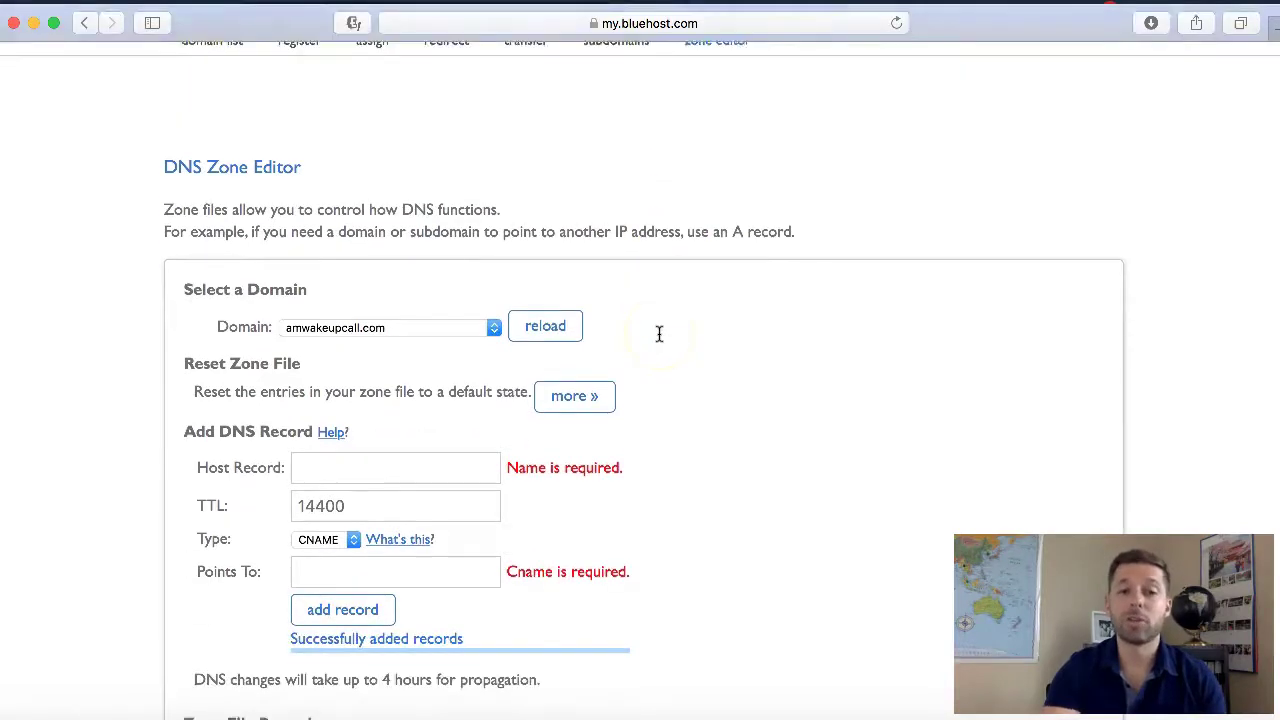
{"action": "scroll", "coordinate": [658, 334], "scroll_direction": "up", "scroll_amount": 2}
{"action": "scroll", "coordinate": [657, 334], "scroll_direction": "down", "scroll_amount": 5}
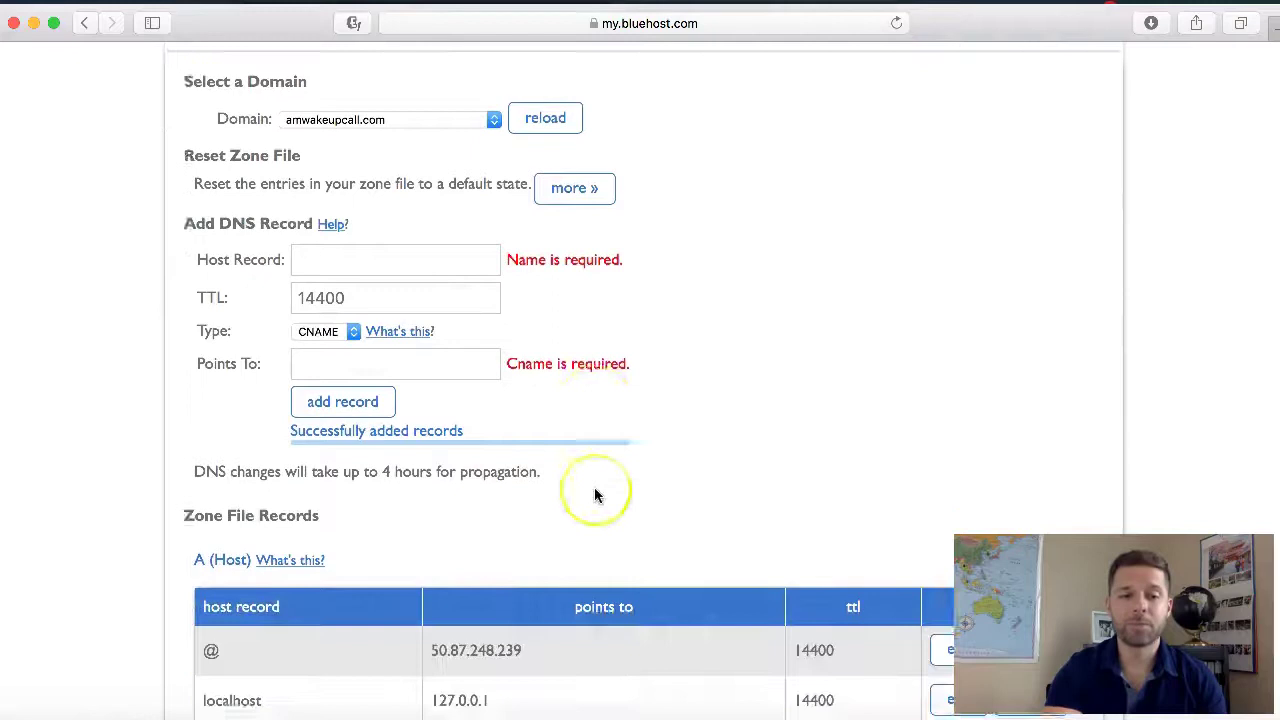
{"action": "scroll", "coordinate": [595, 495], "scroll_direction": "down", "scroll_amount": 5}
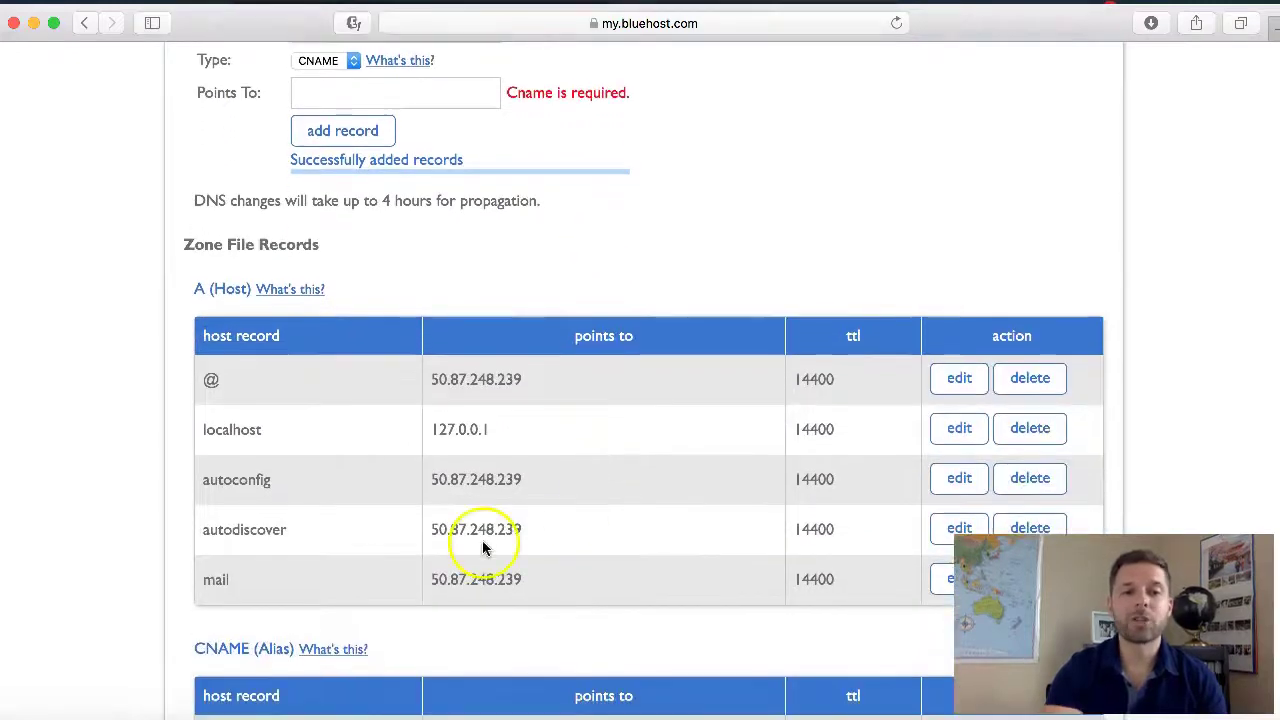
{"action": "scroll", "coordinate": [483, 548], "scroll_direction": "down", "scroll_amount": 1}
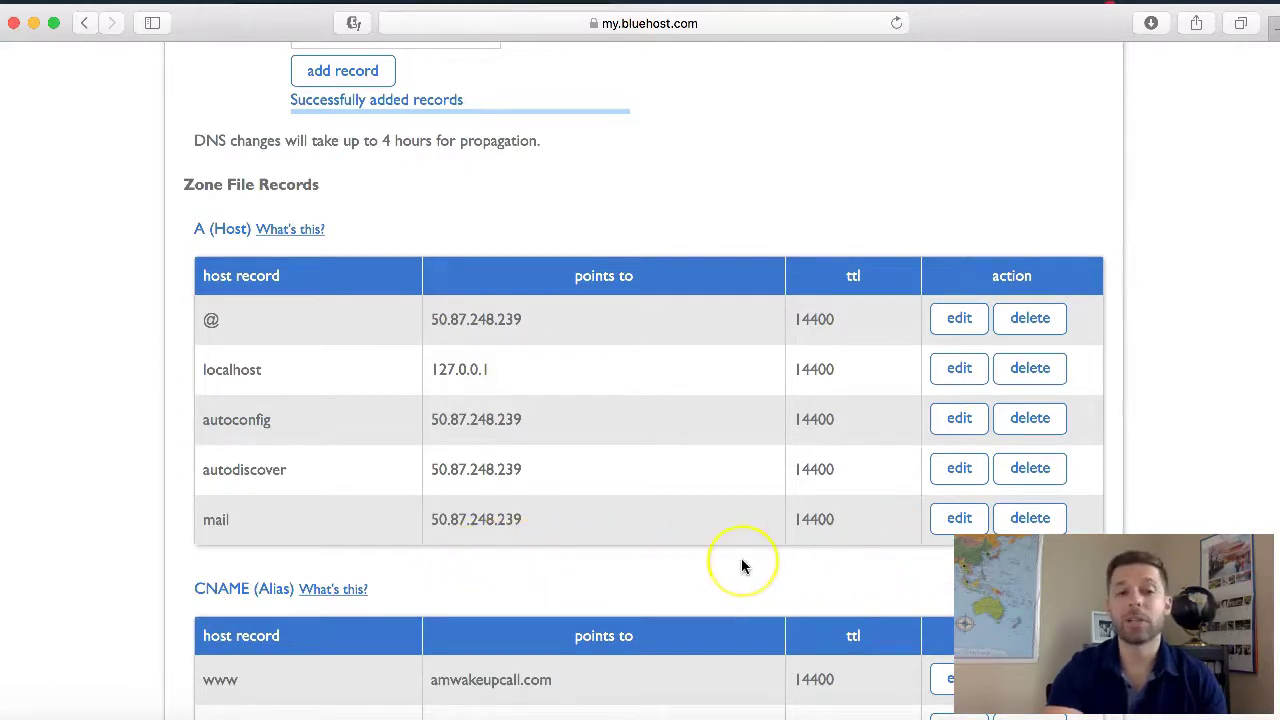
{"action": "scroll", "coordinate": [742, 563], "scroll_direction": "up", "scroll_amount": 5}
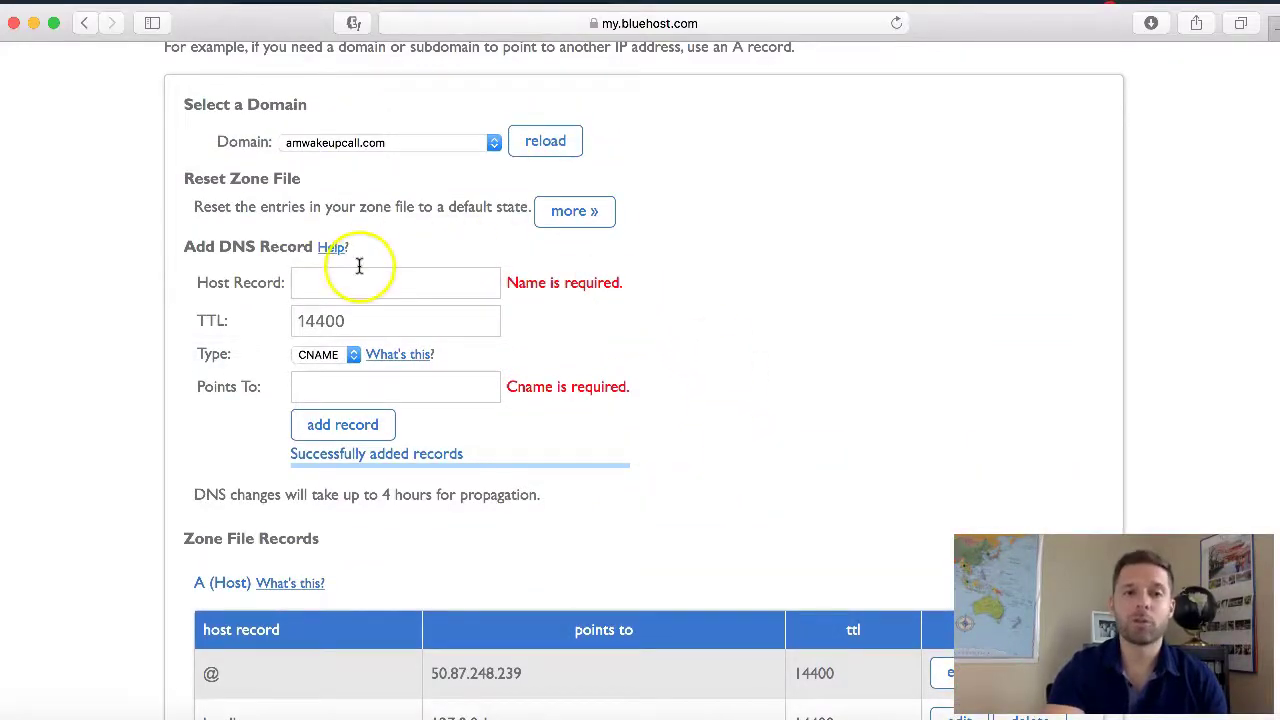
{"action": "left_click", "coordinate": [545, 438]}
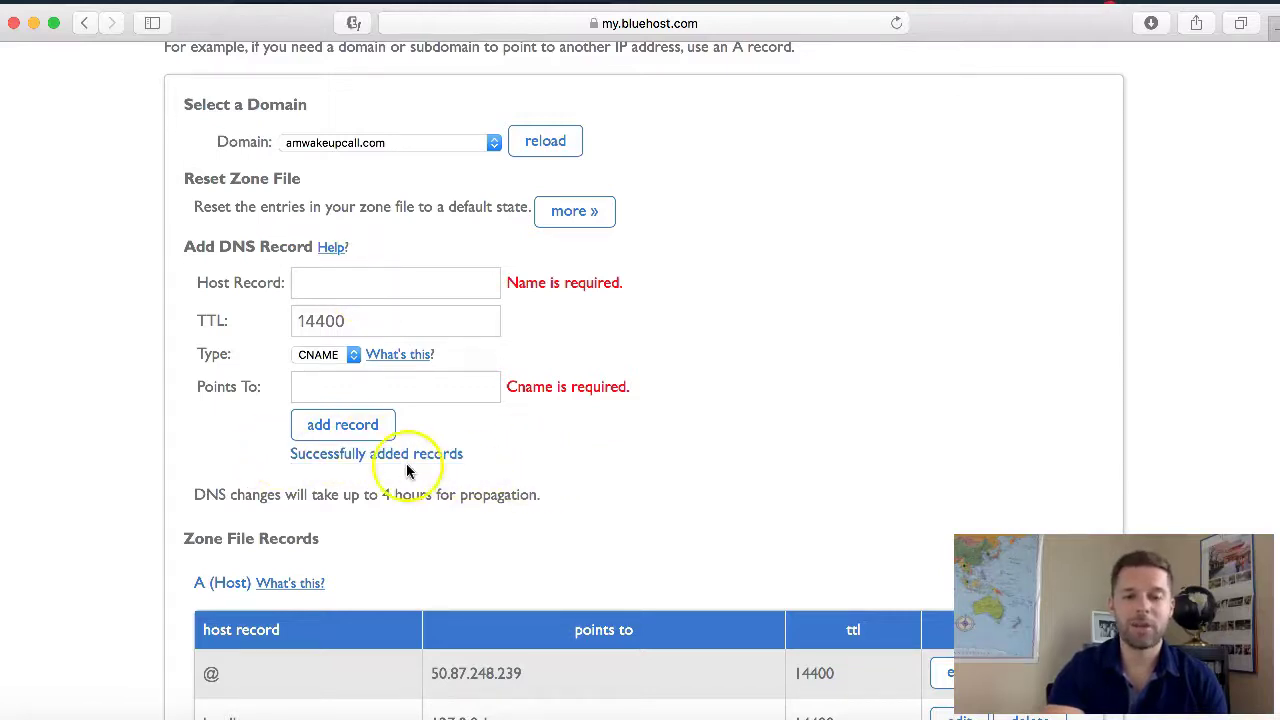
{"action": "scroll", "coordinate": [697, 478], "scroll_direction": "down", "scroll_amount": 5}
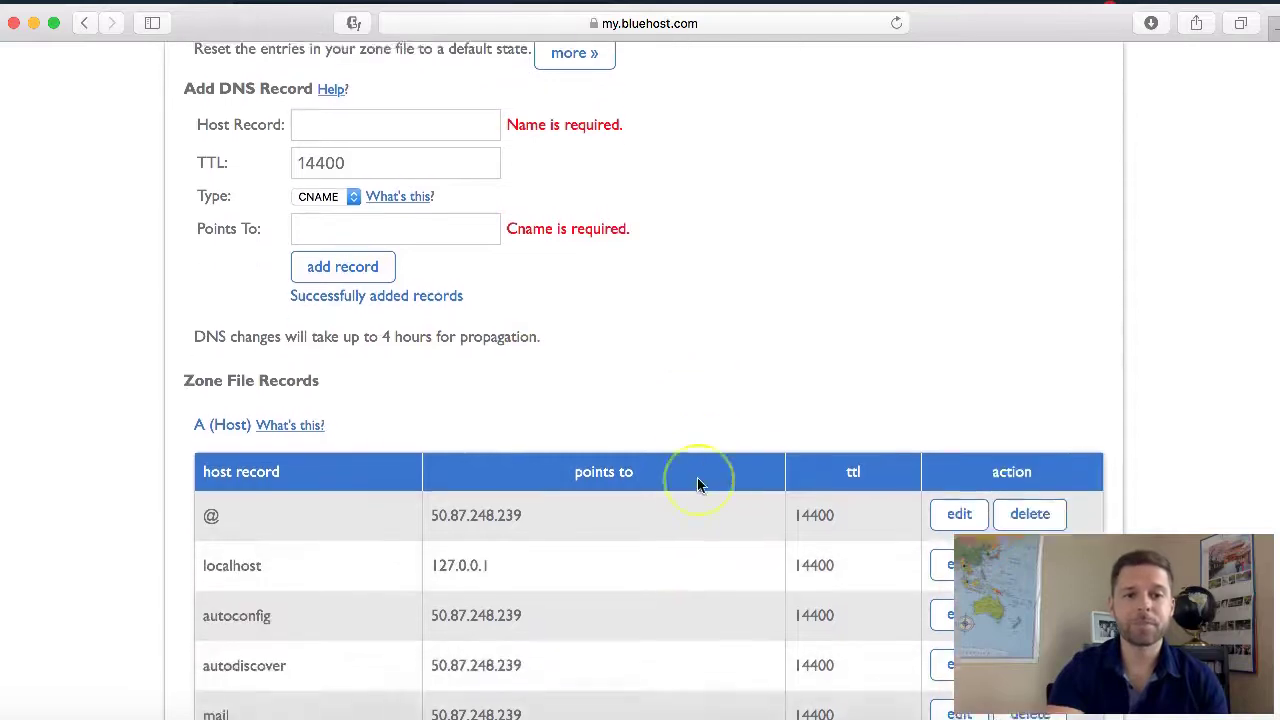
{"action": "scroll", "coordinate": [790, 515], "scroll_direction": "down", "scroll_amount": 1}
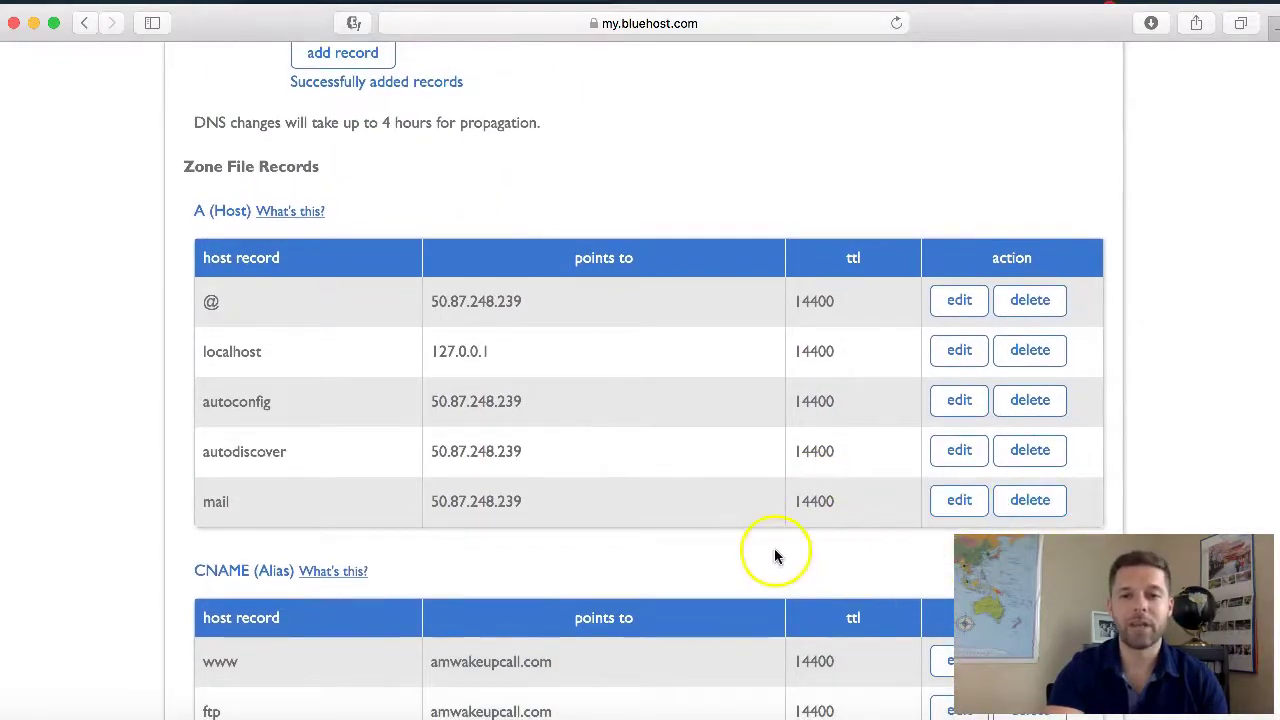
{"action": "scroll", "coordinate": [666, 346], "scroll_direction": "up", "scroll_amount": 8}
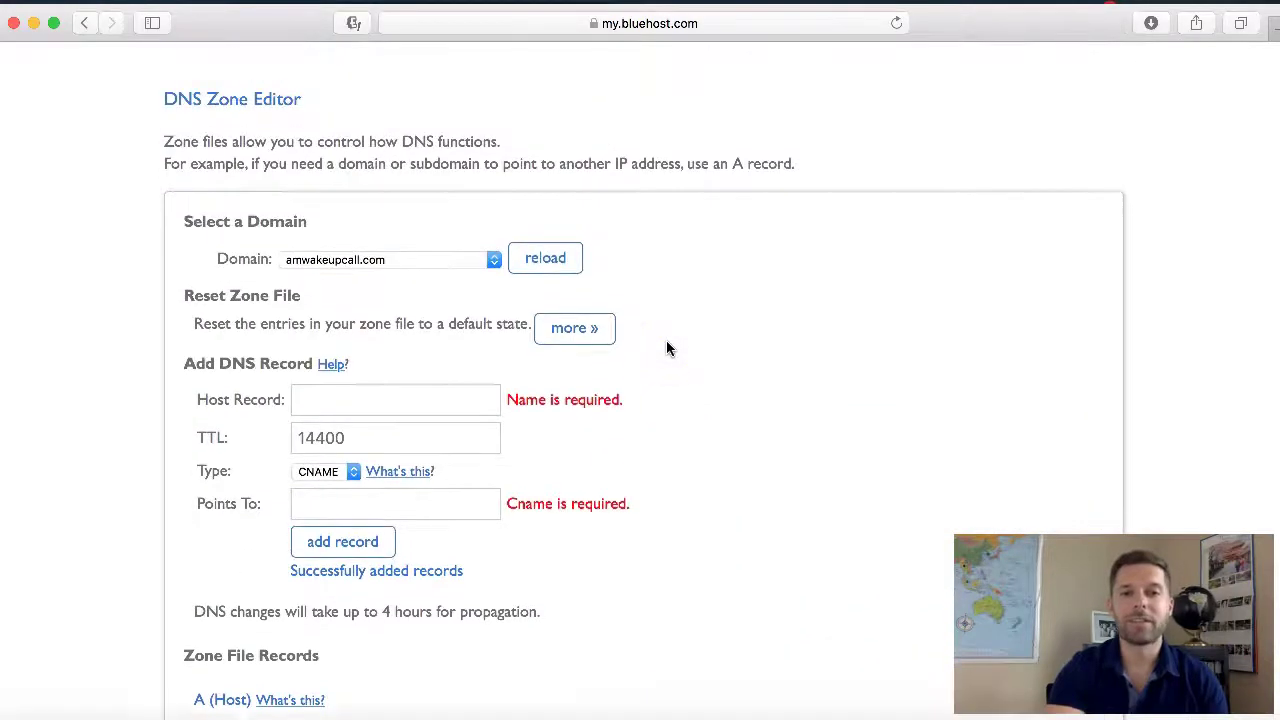
{"action": "left_click", "coordinate": [757, 466]}
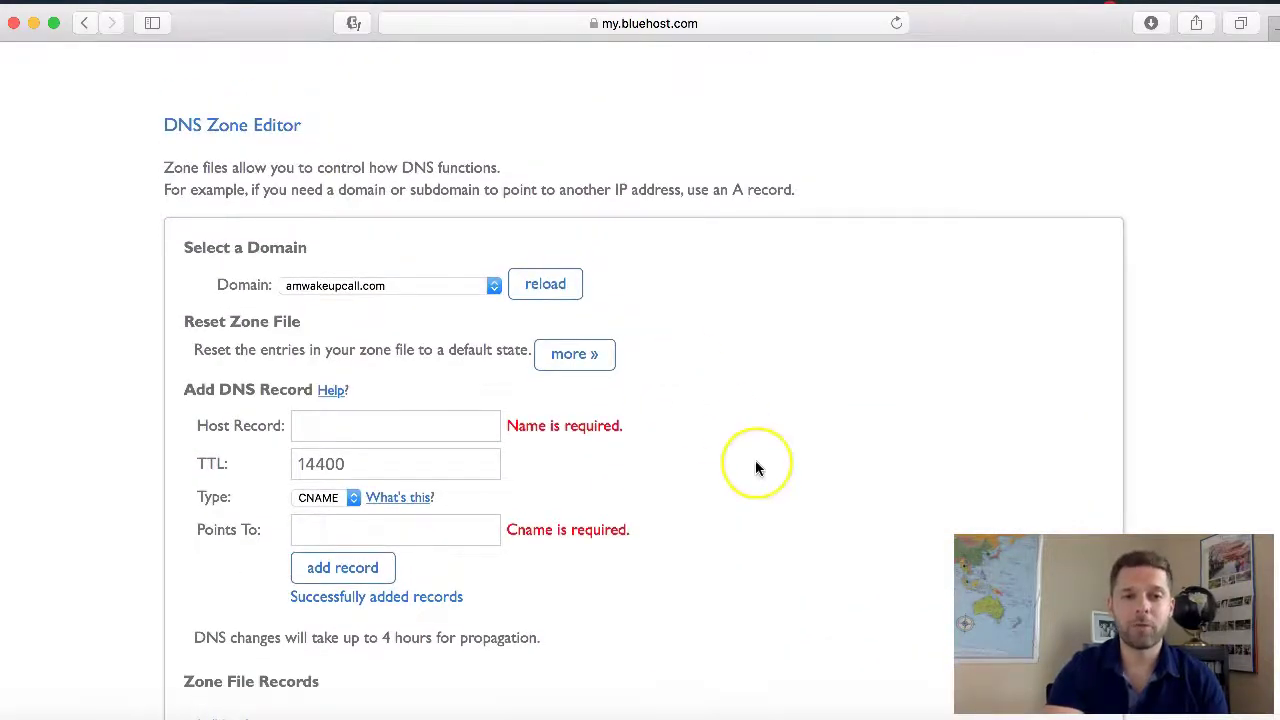
{"action": "scroll", "coordinate": [757, 468], "scroll_direction": "down", "scroll_amount": 1}
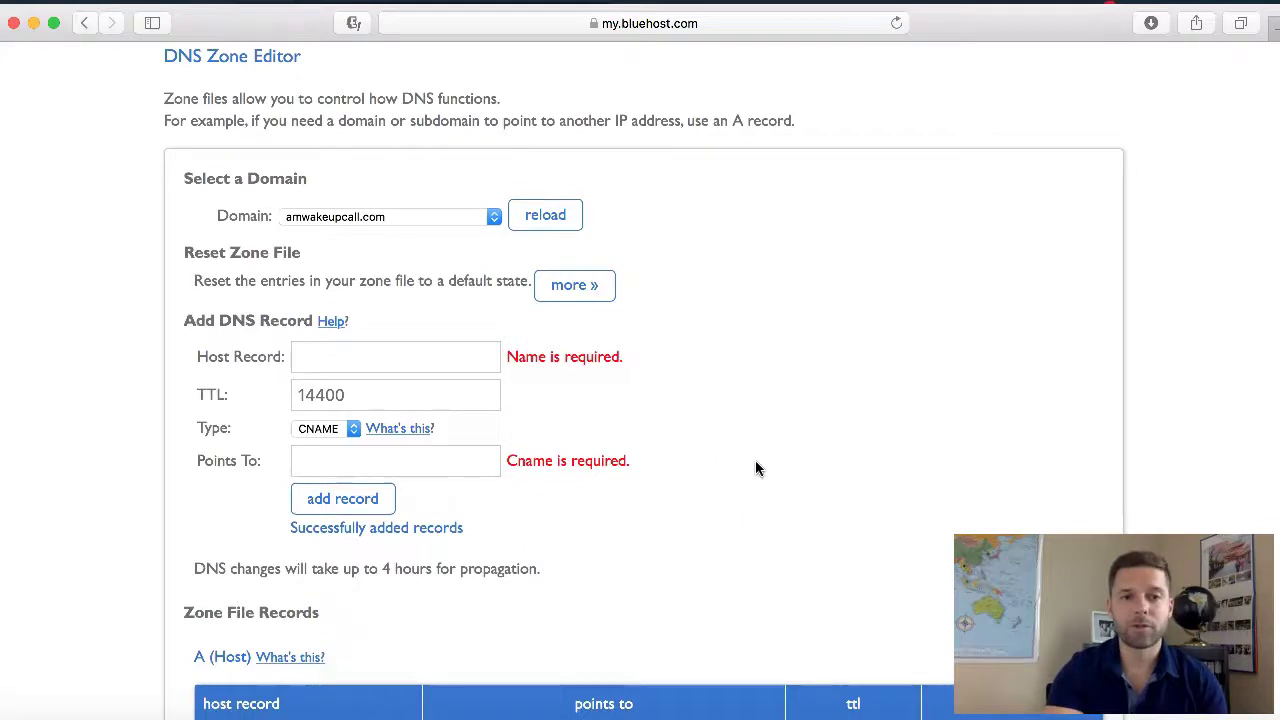
{"action": "scroll", "coordinate": [551, 492], "scroll_direction": "down", "scroll_amount": 11}
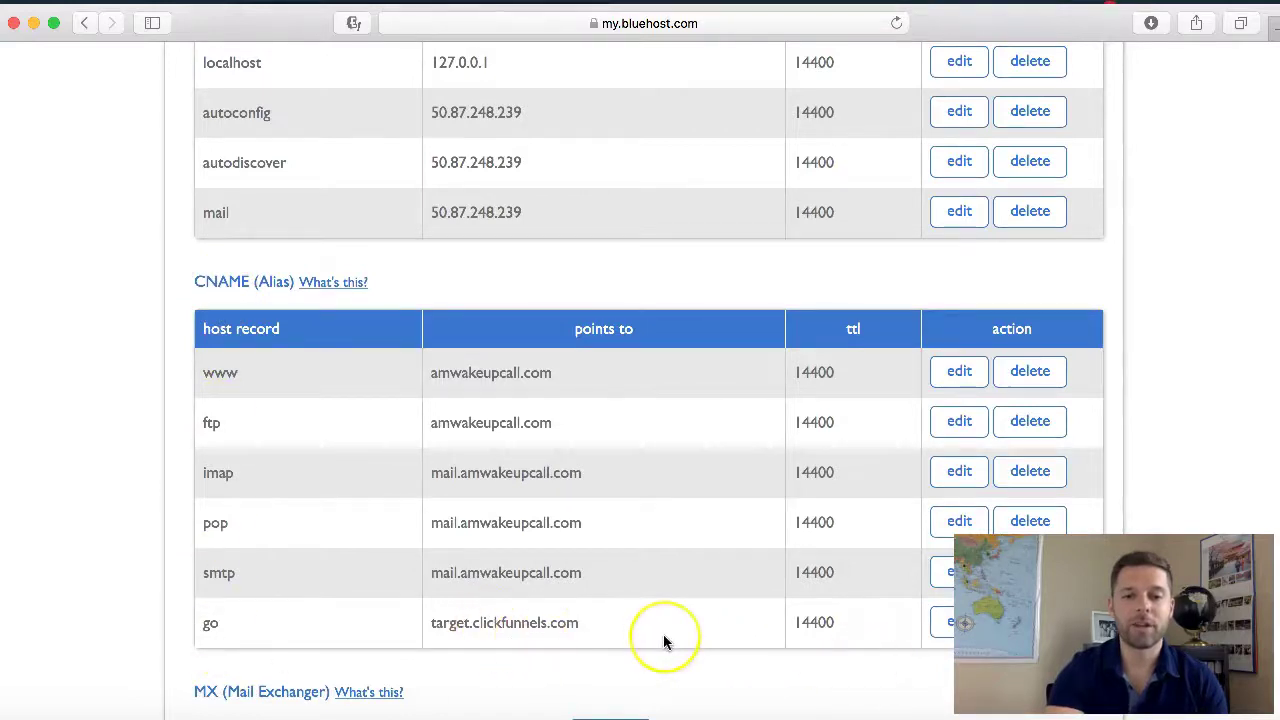
{"action": "scroll", "coordinate": [681, 268], "scroll_direction": "up", "scroll_amount": 10}
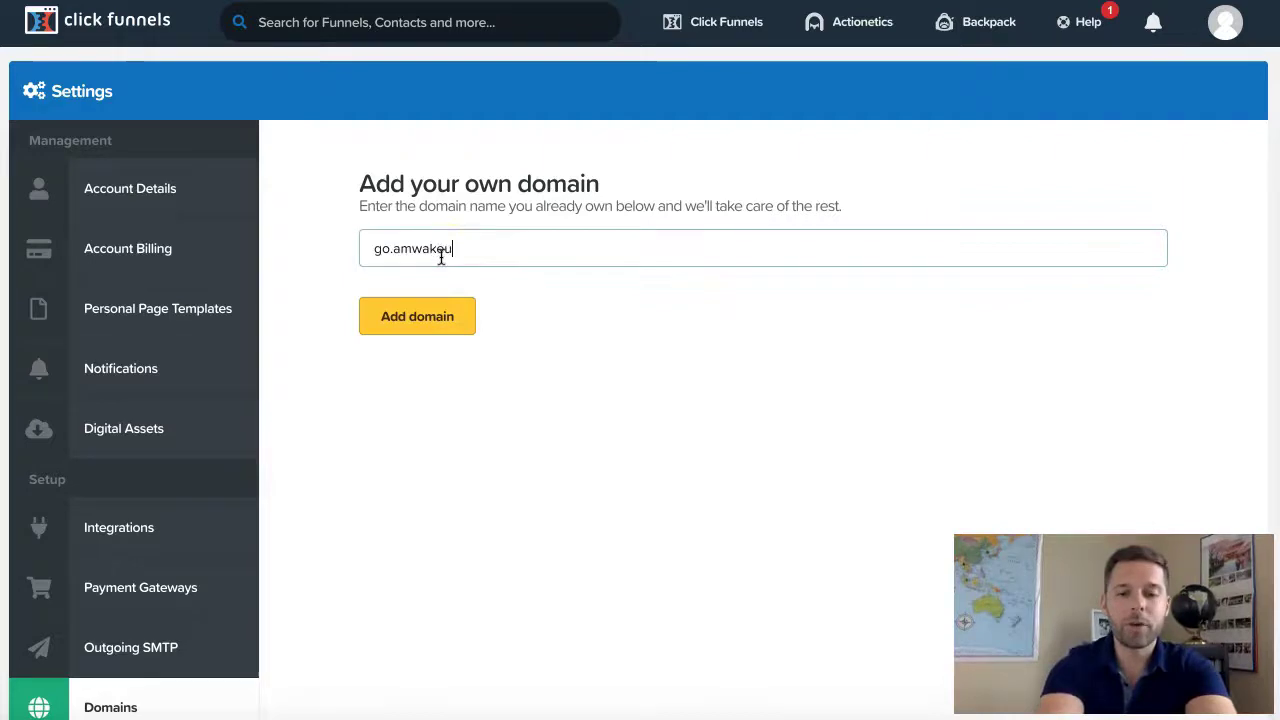
Switch back to ClickFunnels, add go.amwakeupcall.com as an existing domain and run its connection check.
{"action": "type", "text": "pcall.com"}
{"action": "left_click", "coordinate": [424, 318]}
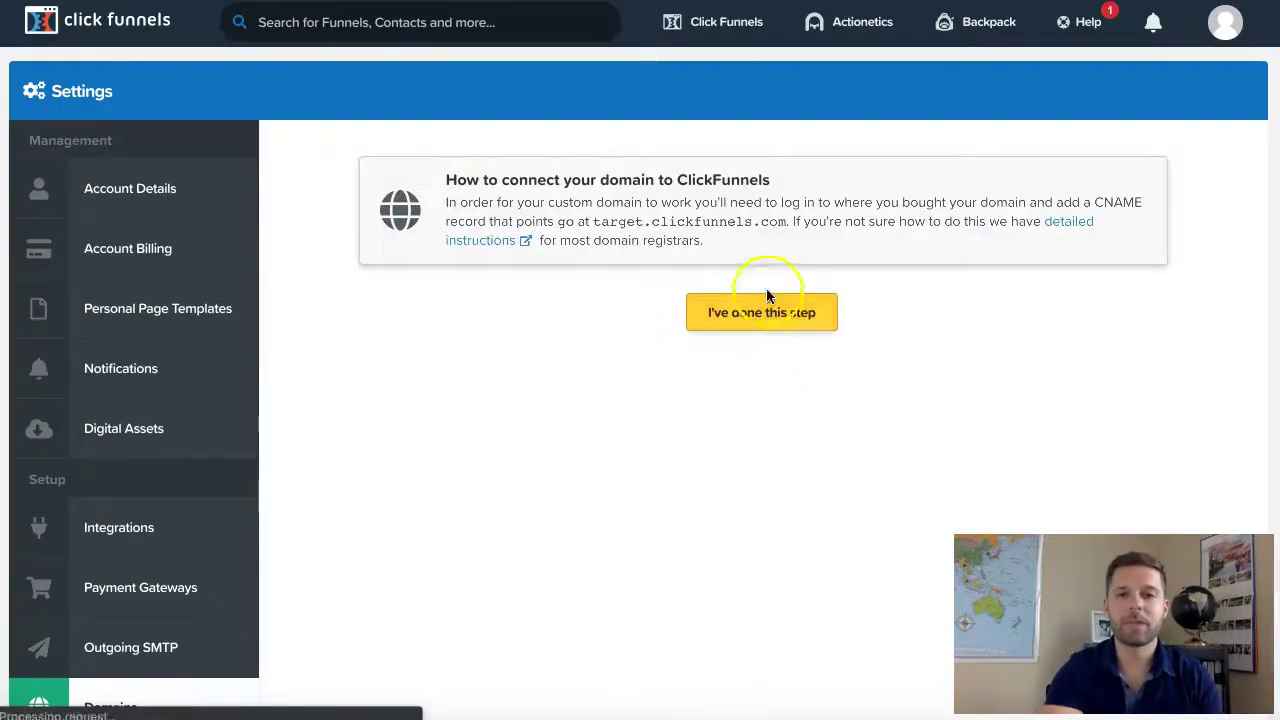
{"action": "left_click", "coordinate": [766, 313]}
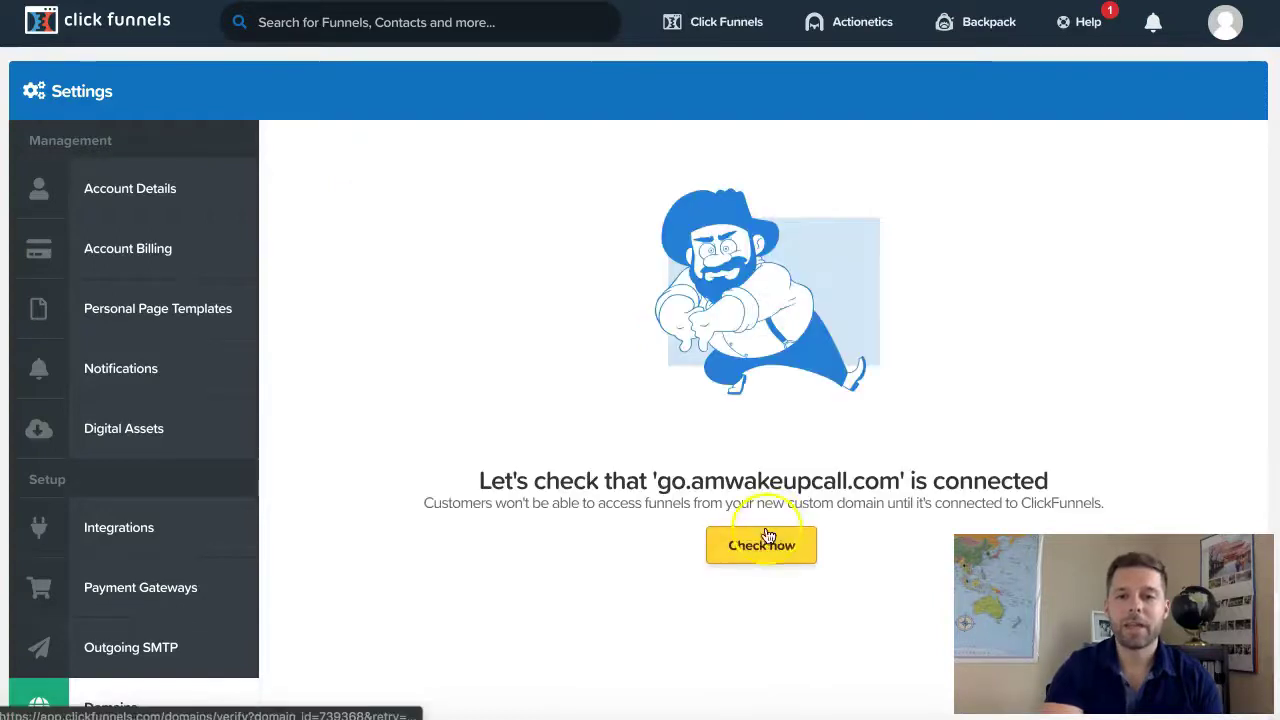
{"action": "left_click", "coordinate": [764, 540]}
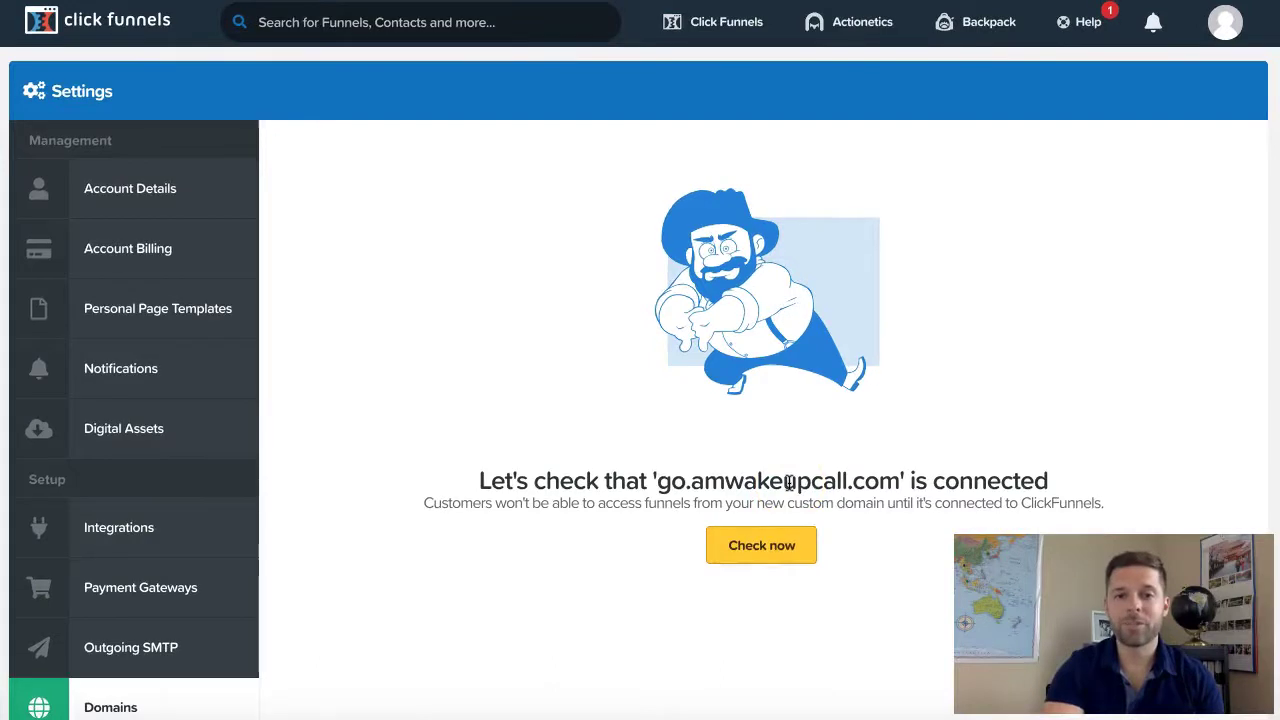
Run the connection check for go.amwakeupcall.com, repeat it, and go to the list of domains without associating a funnel.
{"action": "left_click", "coordinate": [777, 552]}
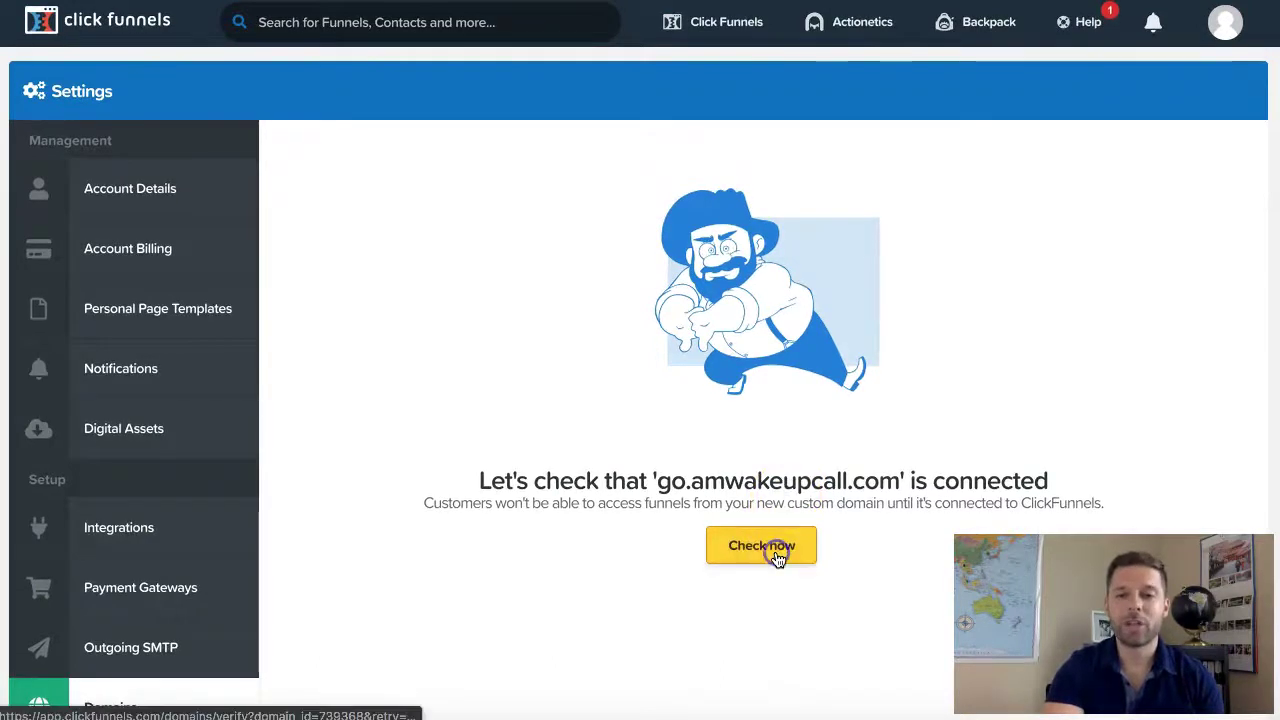
{"action": "scroll", "coordinate": [735, 434], "scroll_direction": "down", "scroll_amount": 1}
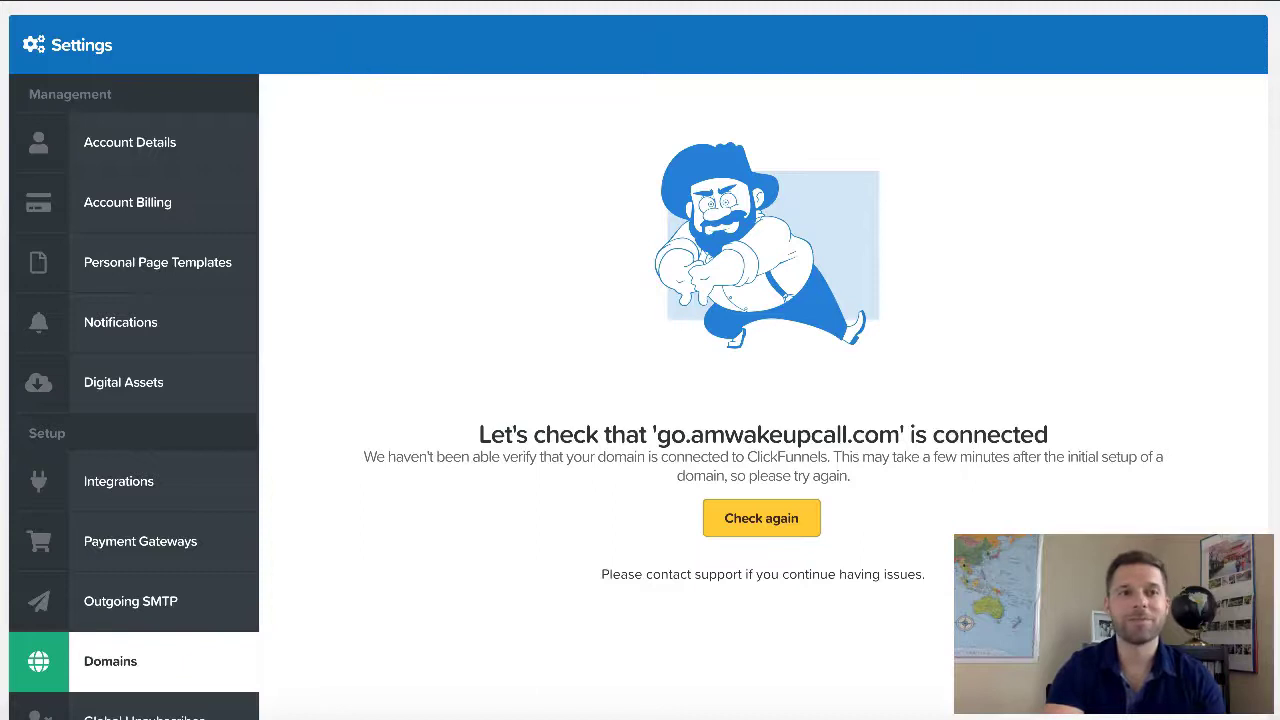
{"action": "scroll", "coordinate": [541, 345], "scroll_direction": "up", "scroll_amount": 1}
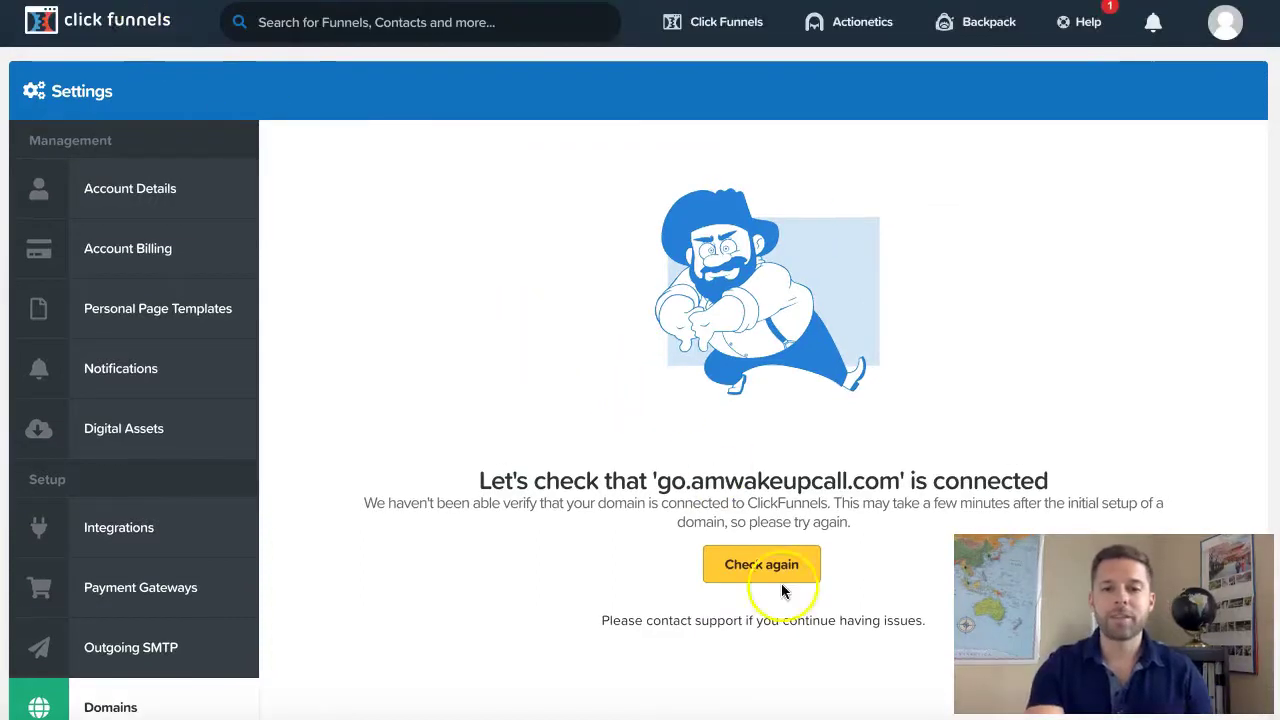
{"action": "left_click", "coordinate": [752, 569]}
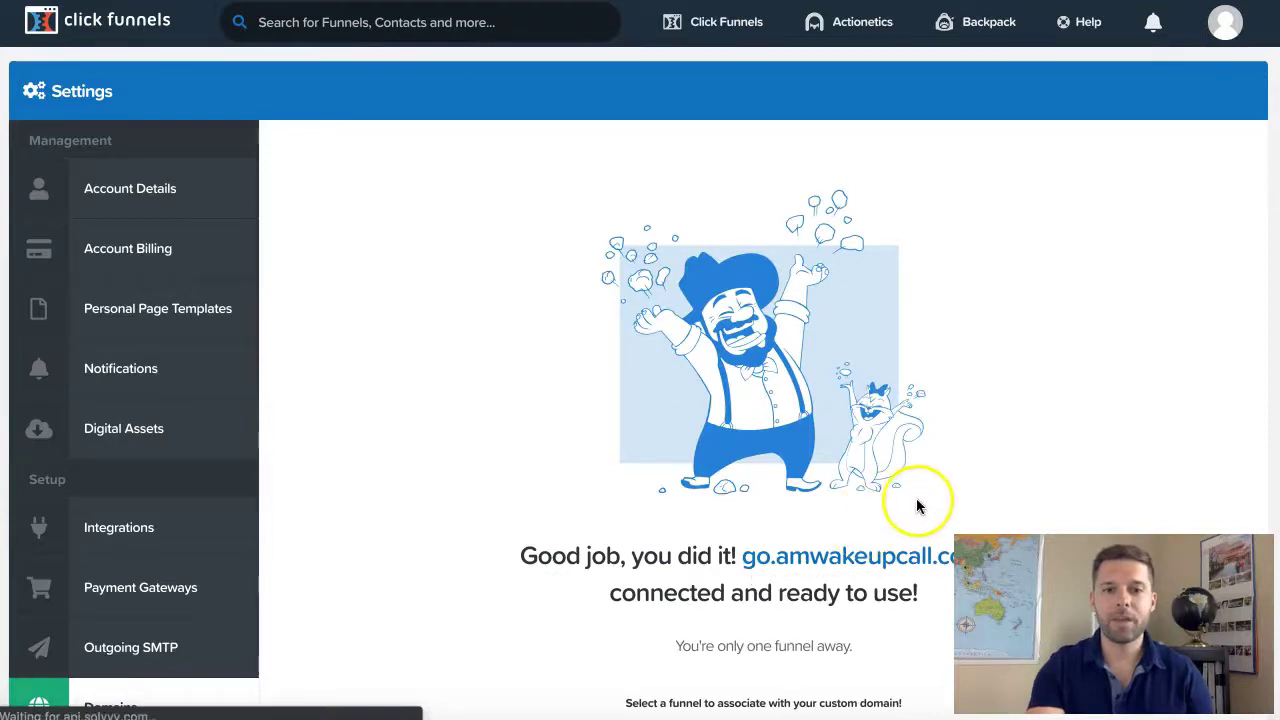
{"action": "scroll", "coordinate": [916, 503], "scroll_direction": "down", "scroll_amount": 3}
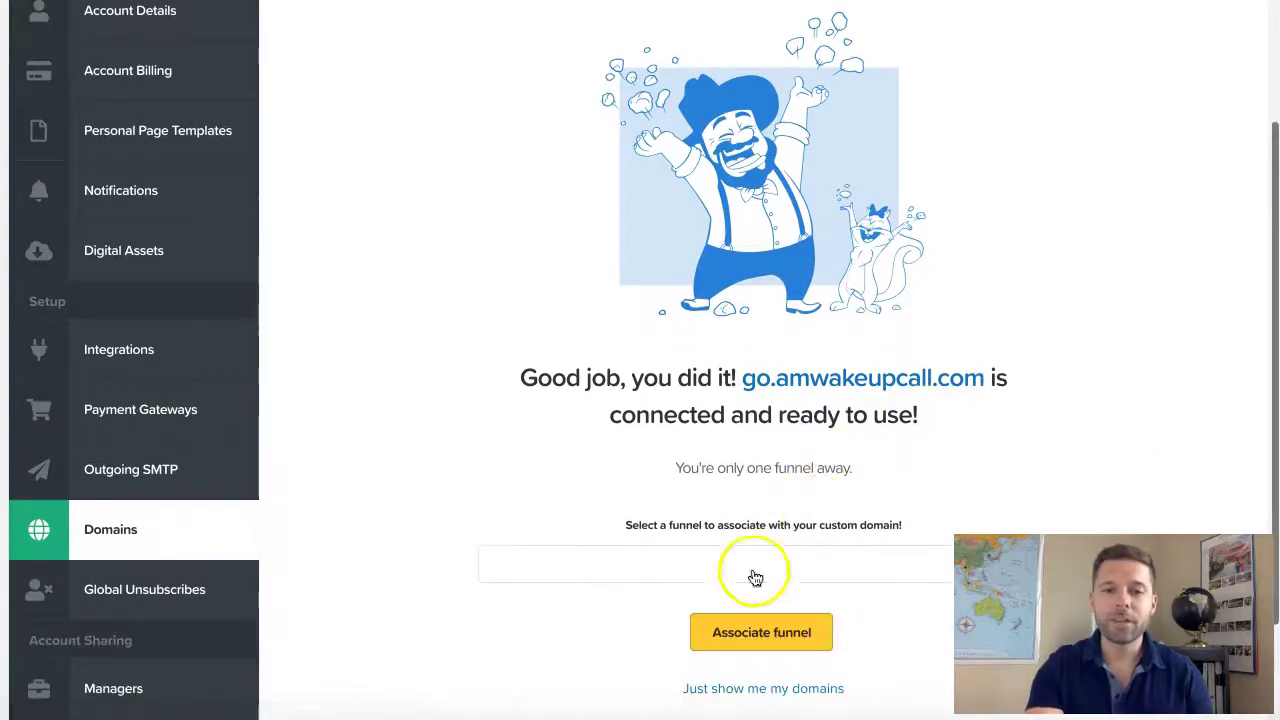
{"action": "scroll", "coordinate": [762, 471], "scroll_direction": "down", "scroll_amount": 1}
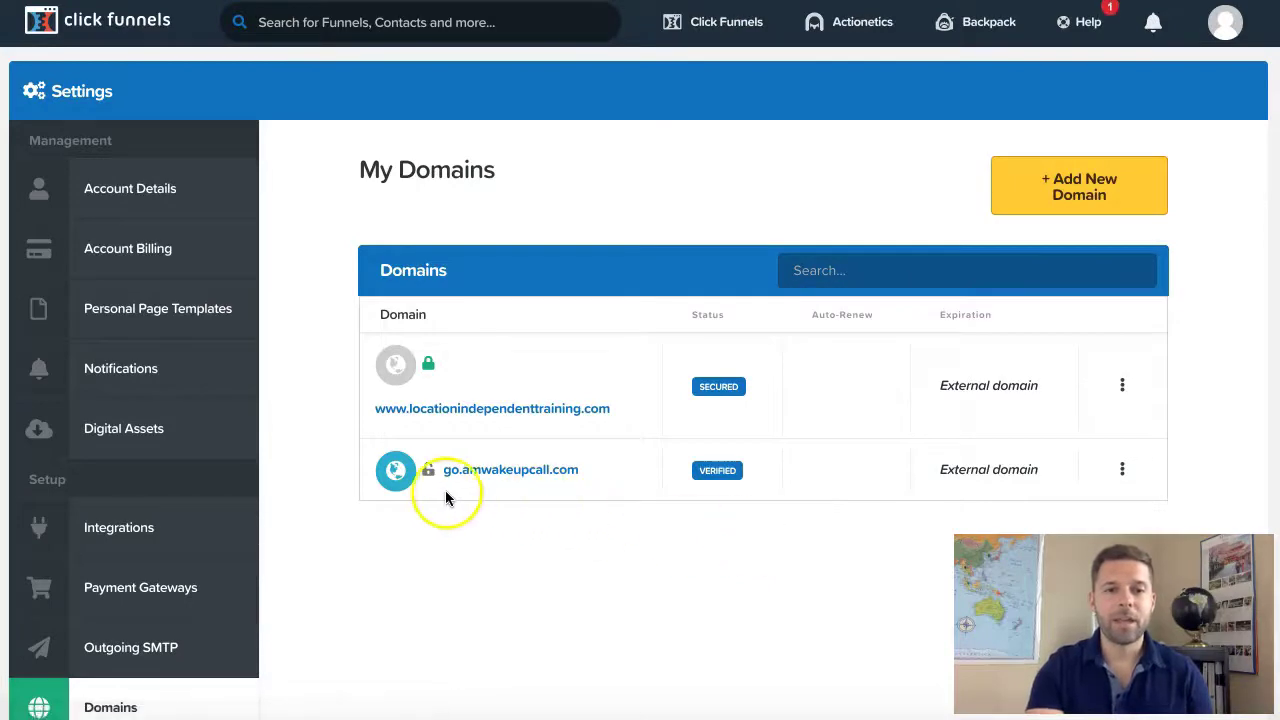
Open the settings of go.amwakeupcall.com and start the SSL setup for the domain.
{"action": "mouse_move", "coordinate": [433, 479]}
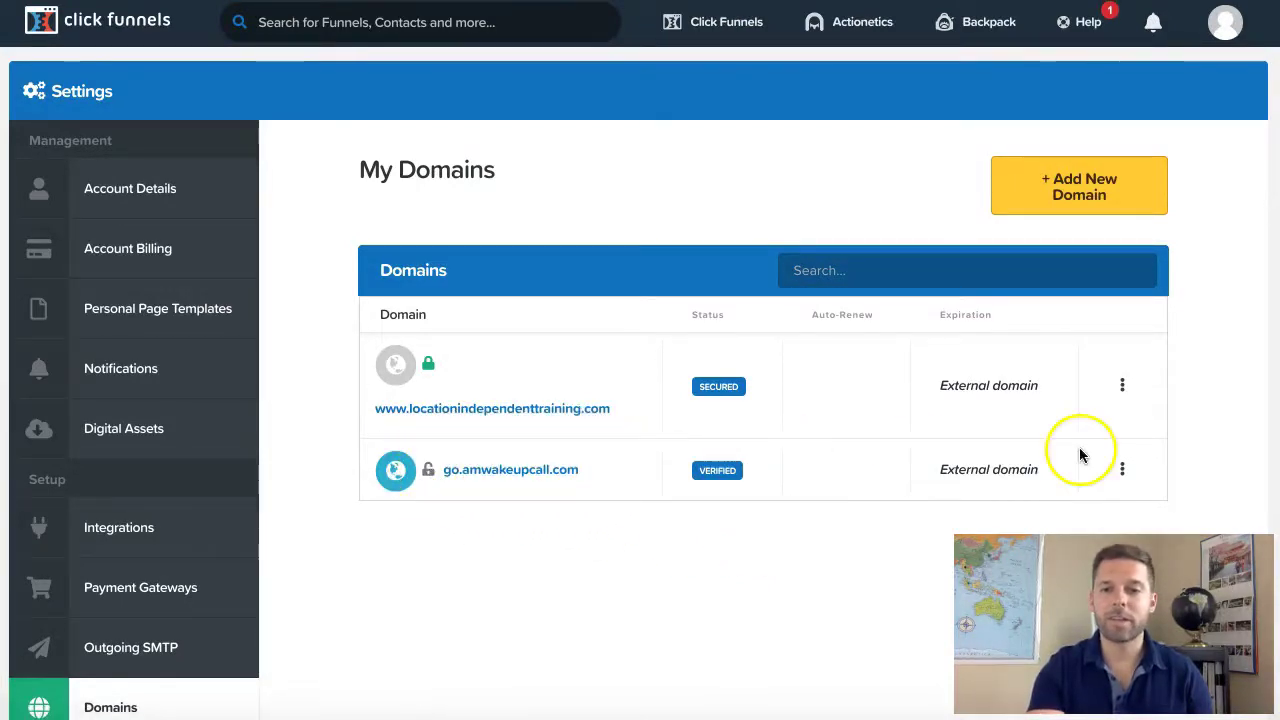
{"action": "left_click", "coordinate": [1124, 478]}
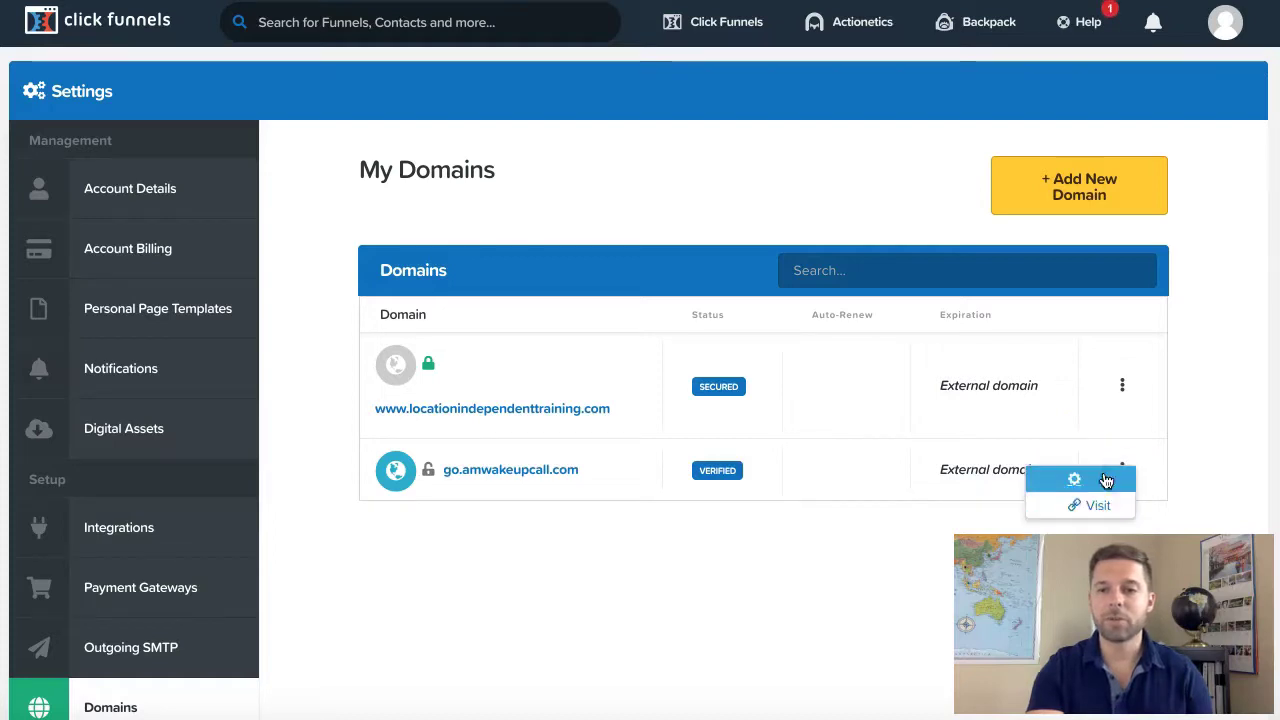
{"action": "left_click", "coordinate": [1102, 482]}
{"action": "scroll", "coordinate": [858, 545], "scroll_direction": "down", "scroll_amount": 4}
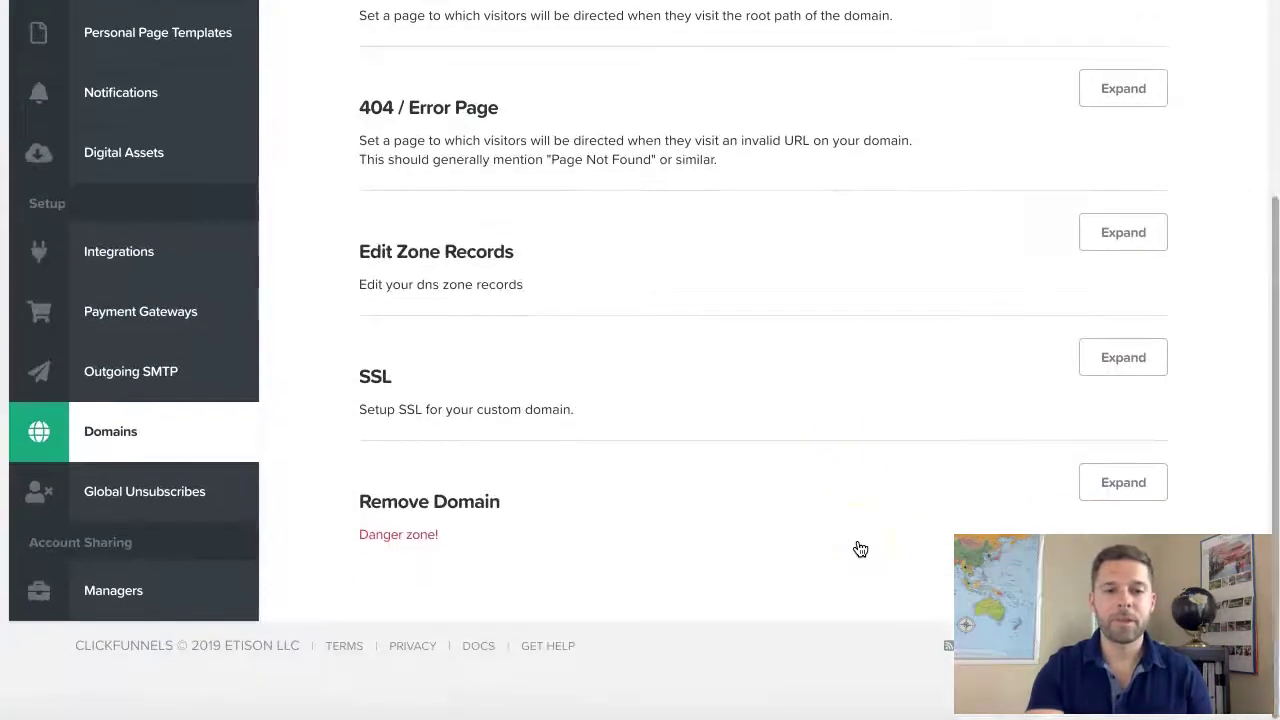
{"action": "left_click", "coordinate": [1118, 357]}
{"action": "left_click", "coordinate": [432, 479]}
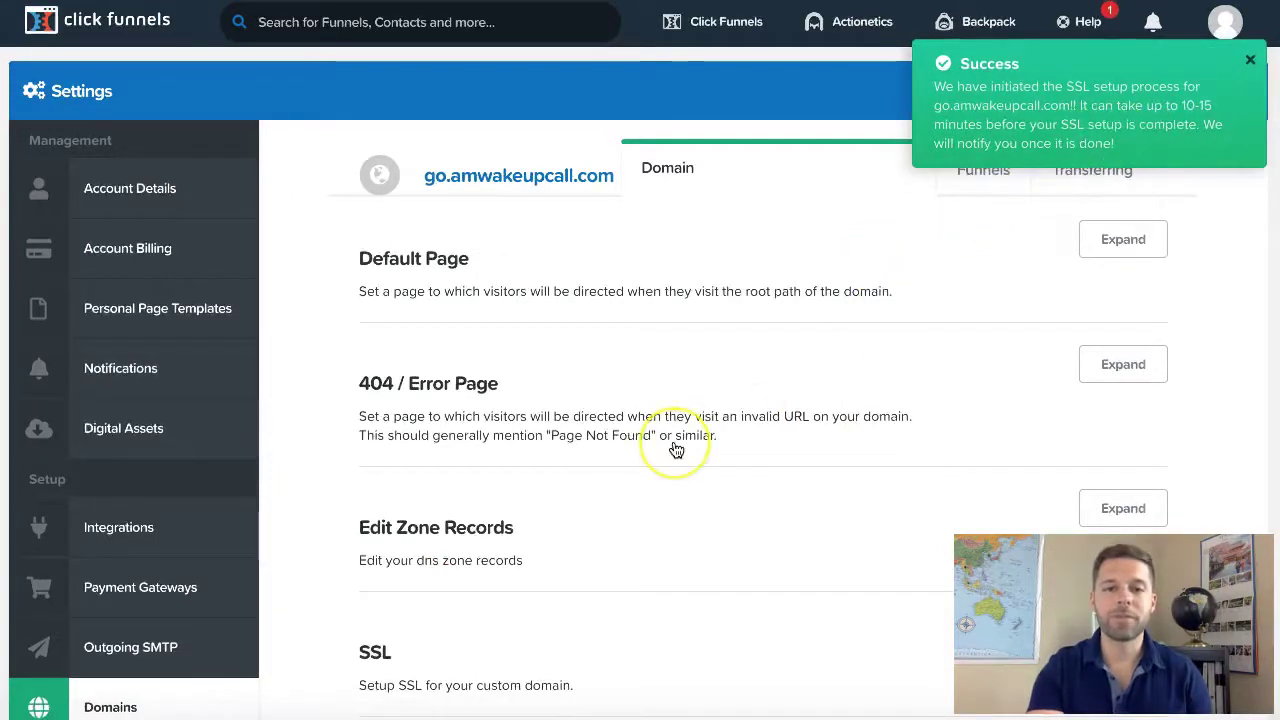
{"action": "left_click", "coordinate": [633, 379]}
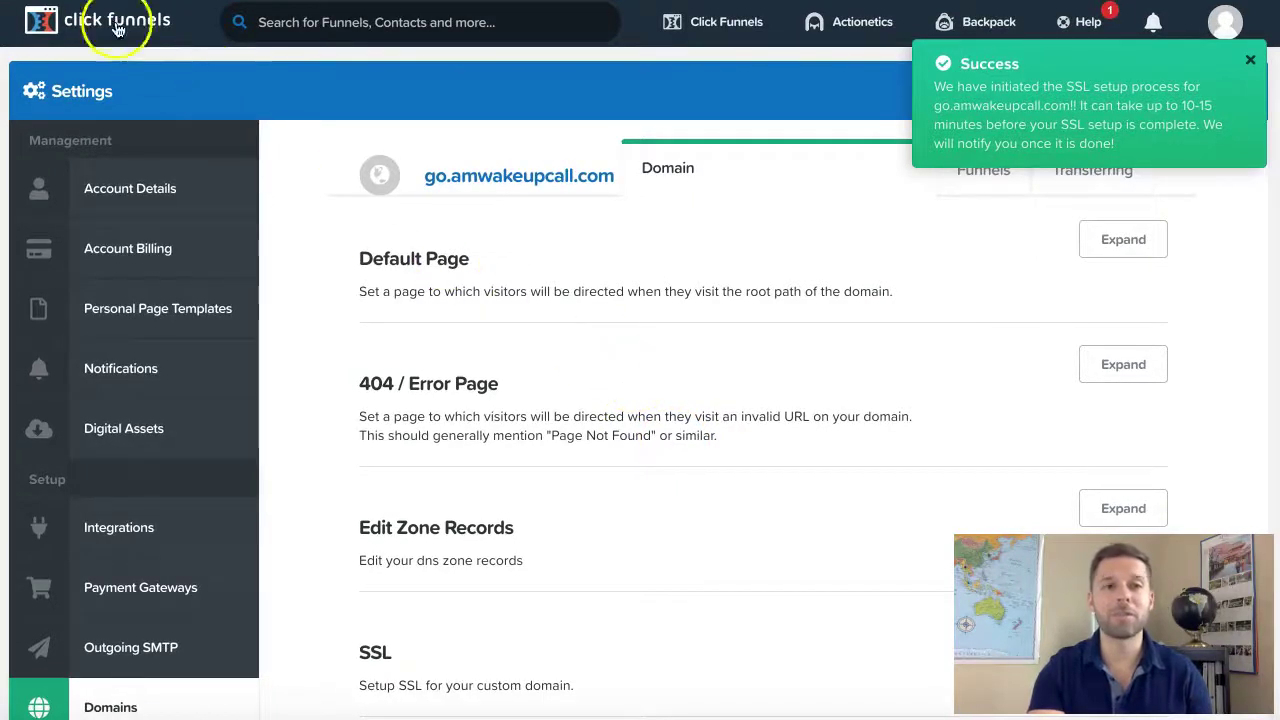
Run the SSL status check for go.amwakeupcall.com and dismiss the notification.
{"action": "scroll", "coordinate": [737, 541], "scroll_direction": "down", "scroll_amount": 3}
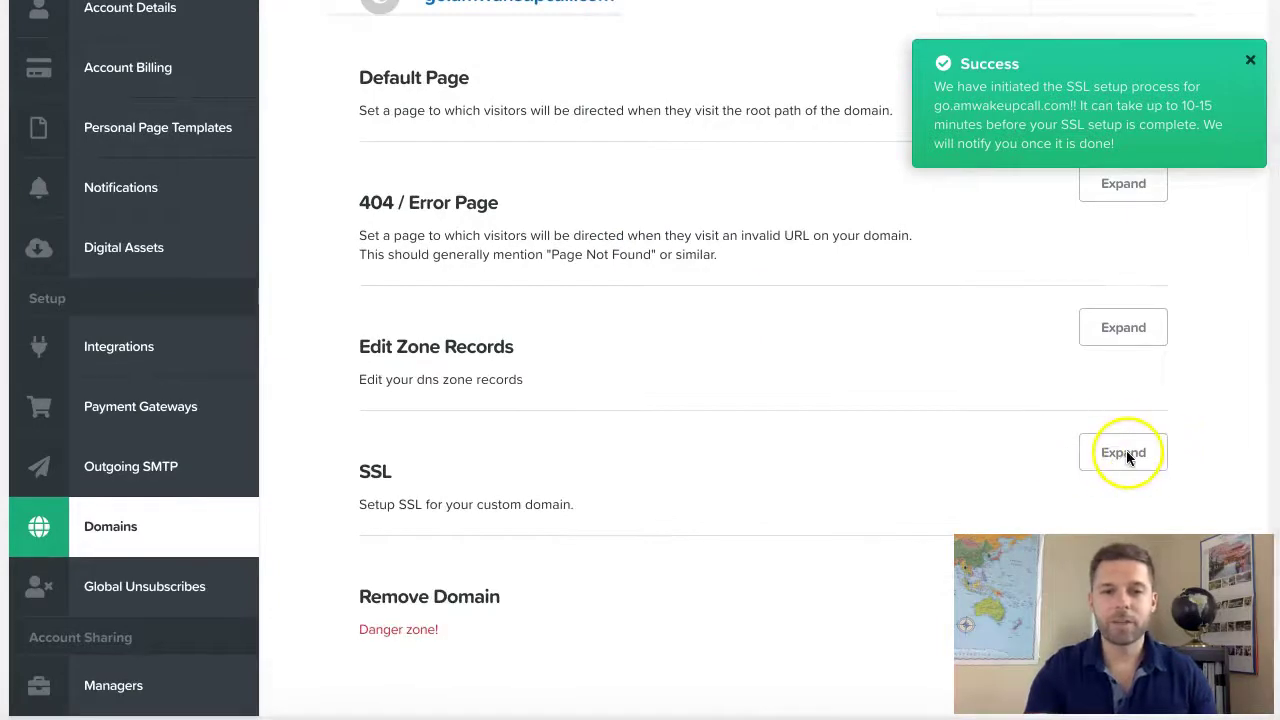
{"action": "left_click", "coordinate": [1118, 455]}
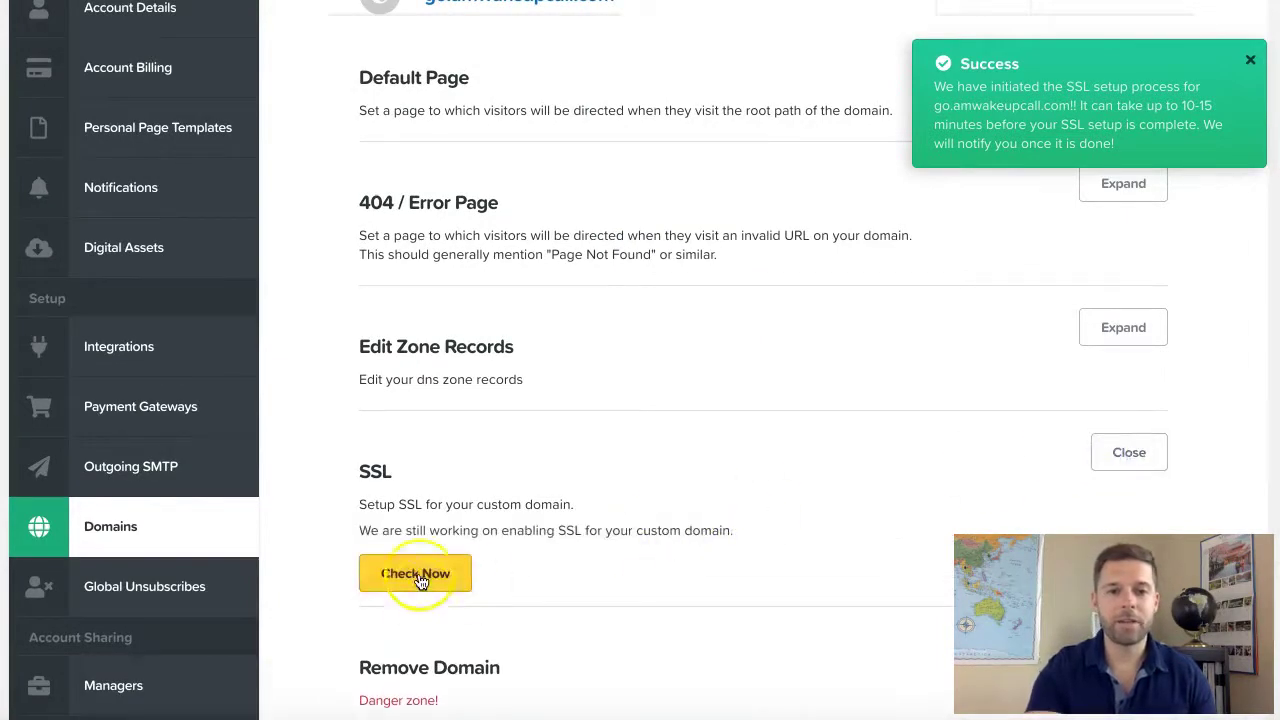
{"action": "left_click", "coordinate": [418, 577]}
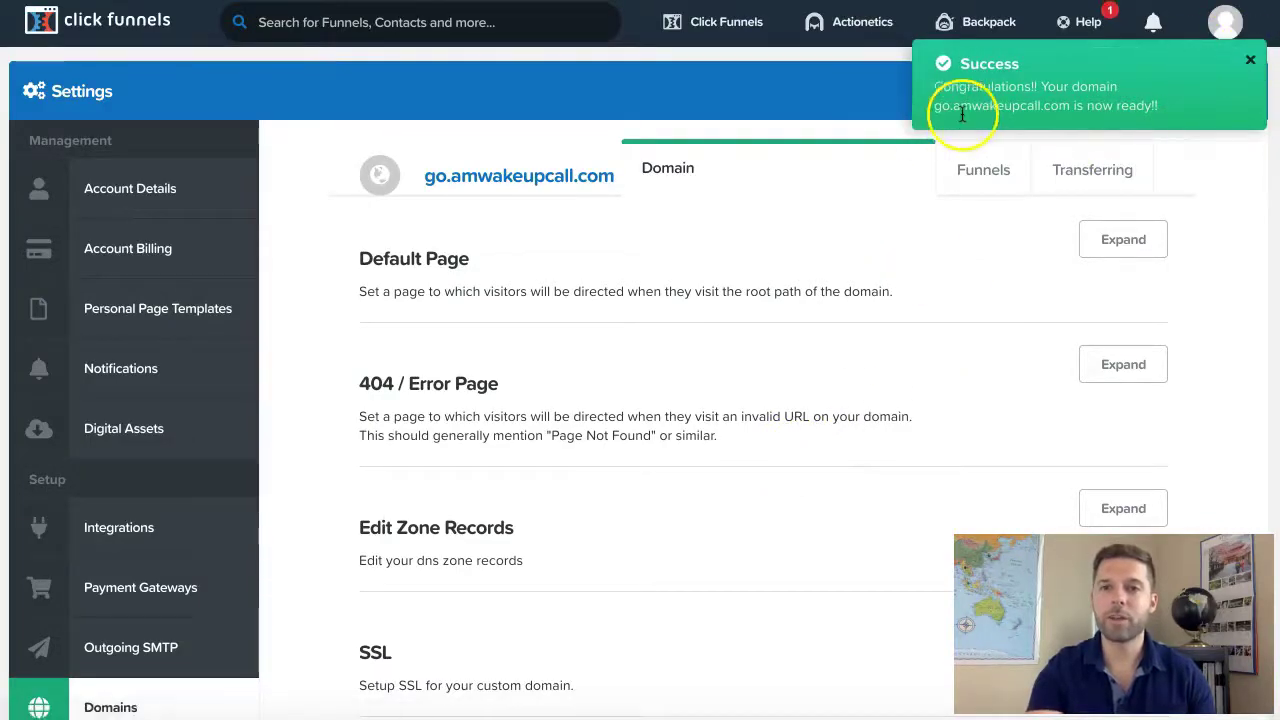
{"action": "left_click", "coordinate": [1250, 61]}
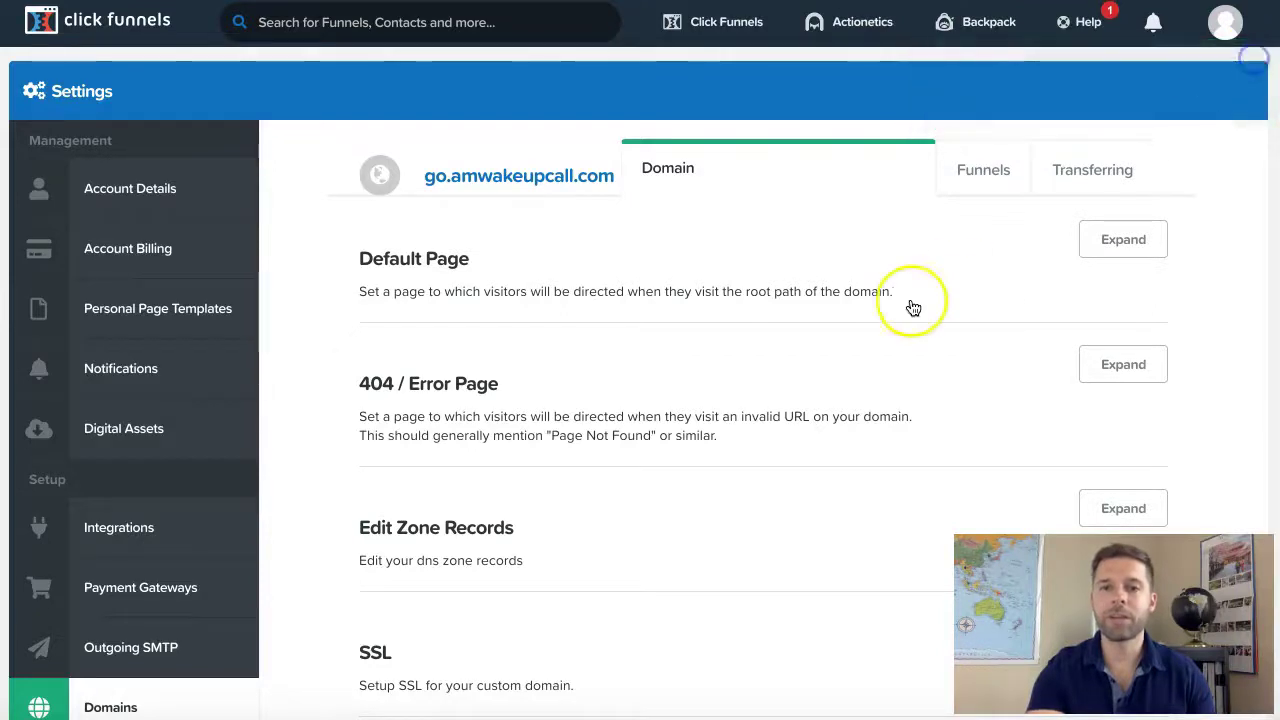
Set the domain's default page to the Video Sales Letter Funnel / VSL page and save it.
{"action": "left_click", "coordinate": [1118, 240]}
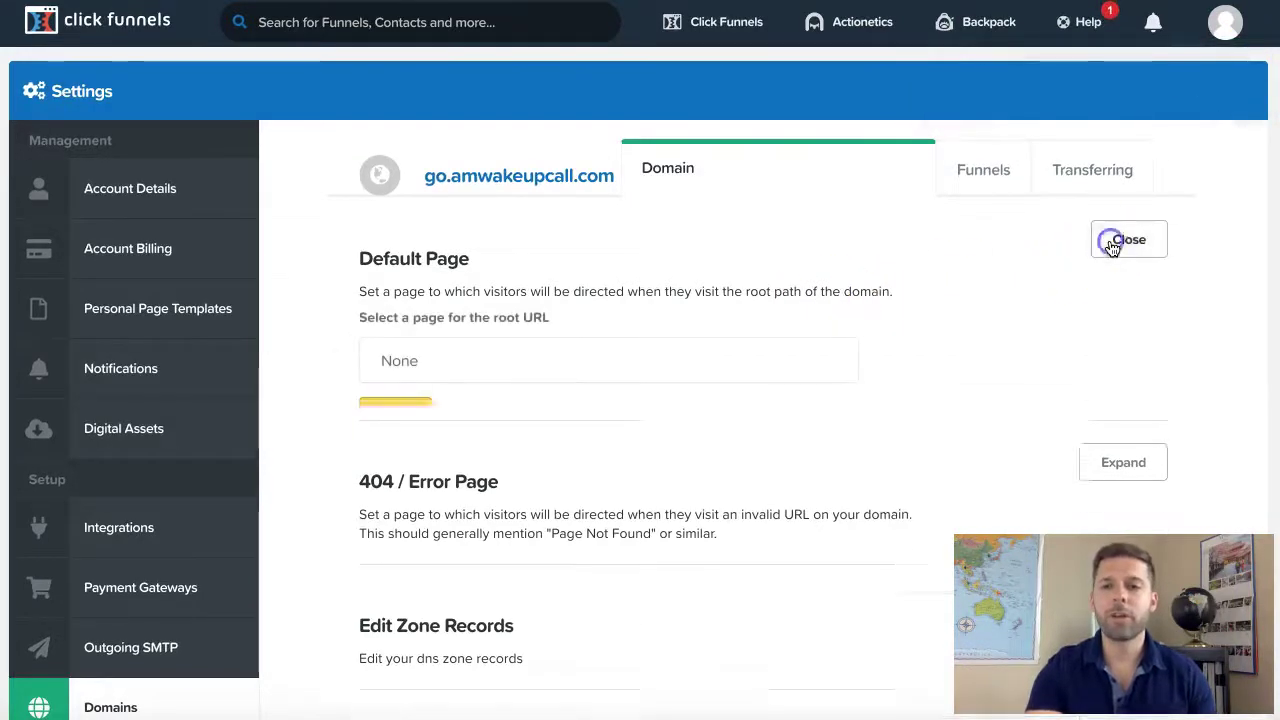
{"action": "left_click", "coordinate": [523, 358]}
{"action": "scroll", "coordinate": [563, 489], "scroll_direction": "down", "scroll_amount": 5}
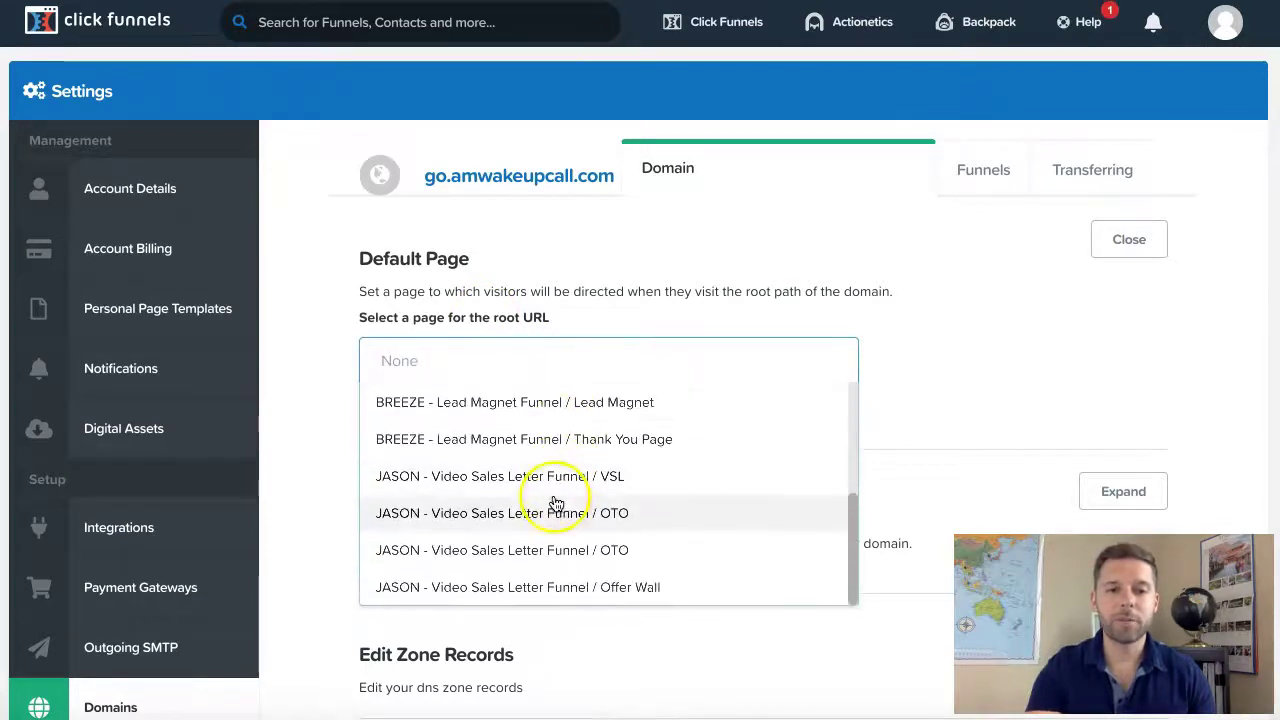
{"action": "left_click", "coordinate": [535, 484]}
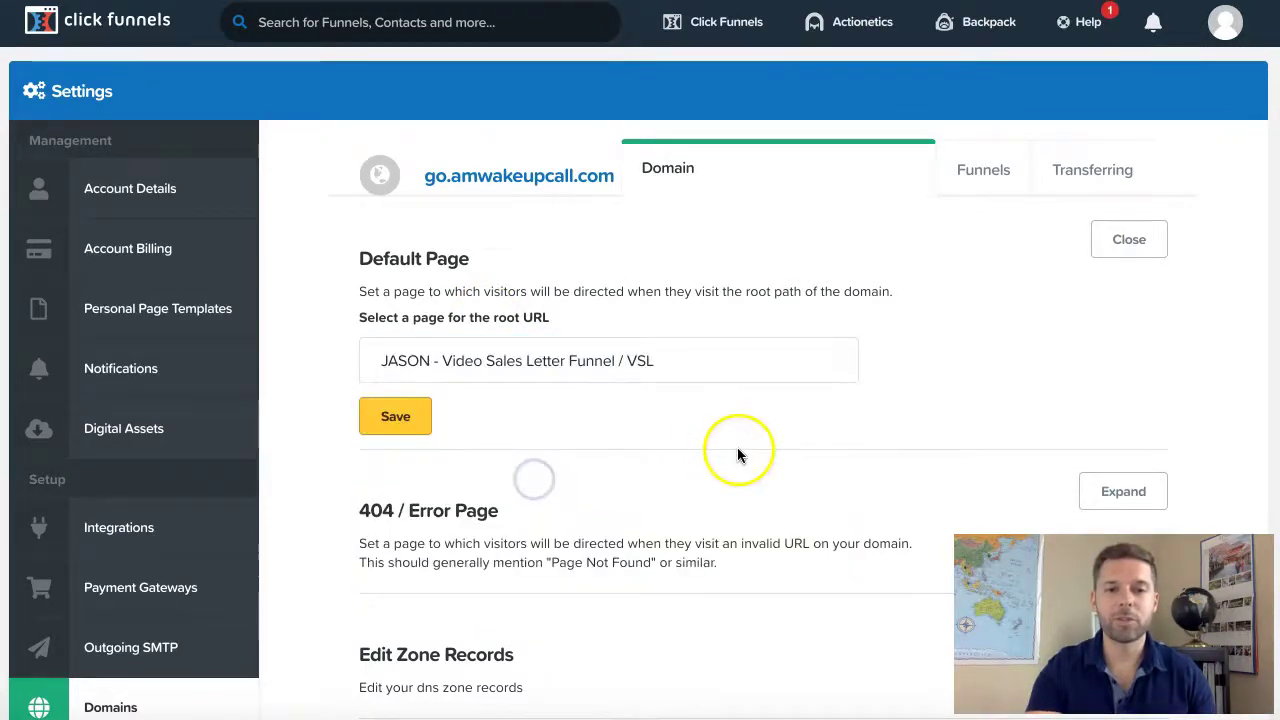
{"action": "scroll", "coordinate": [700, 440], "scroll_direction": "down", "scroll_amount": 1}
{"action": "left_click", "coordinate": [395, 345]}
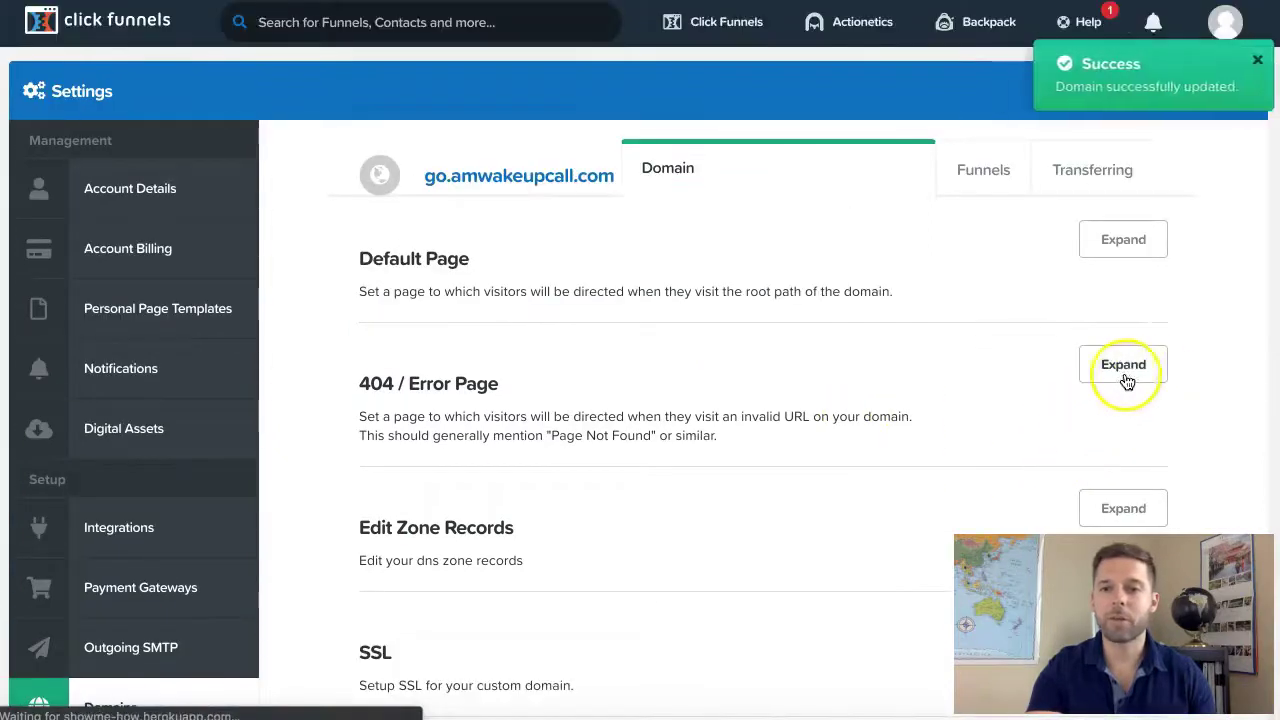
Set the domain's 404 / error page to the Video Sales Letter Funnel / VSL page and save it.
{"action": "left_click", "coordinate": [1125, 375]}
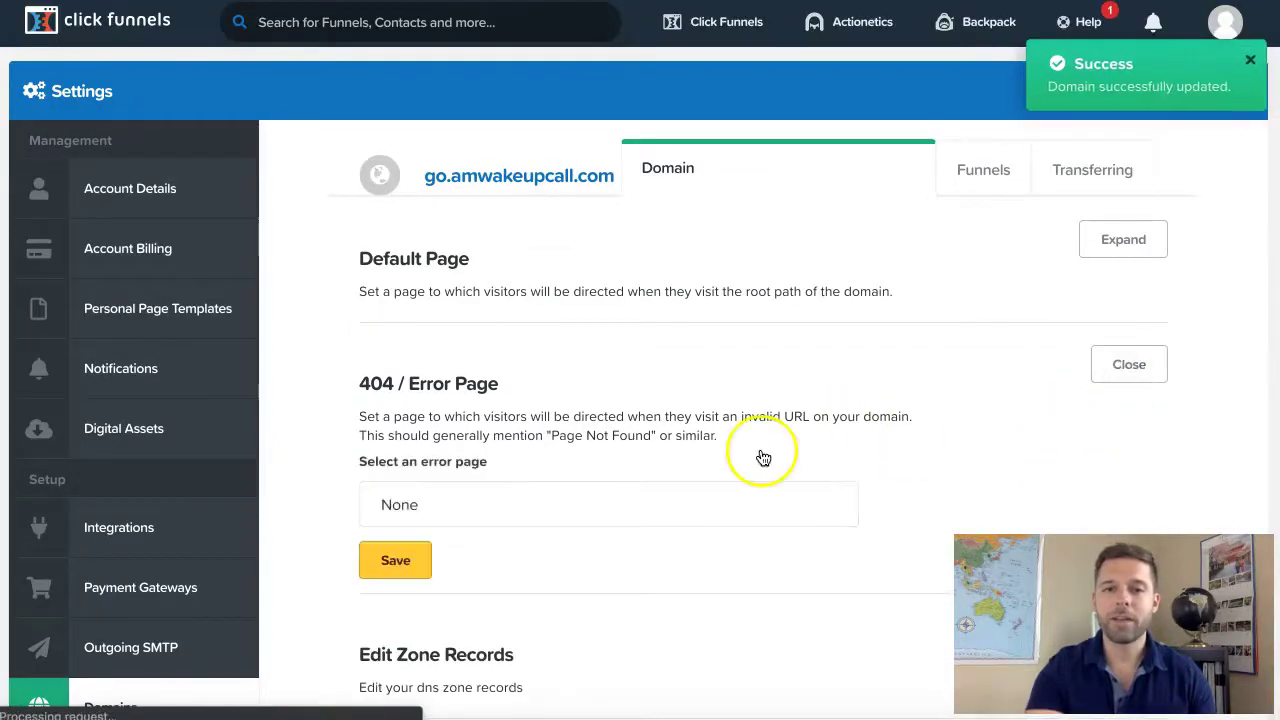
{"action": "left_click", "coordinate": [542, 497]}
{"action": "scroll", "coordinate": [545, 460], "scroll_direction": "down", "scroll_amount": 5}
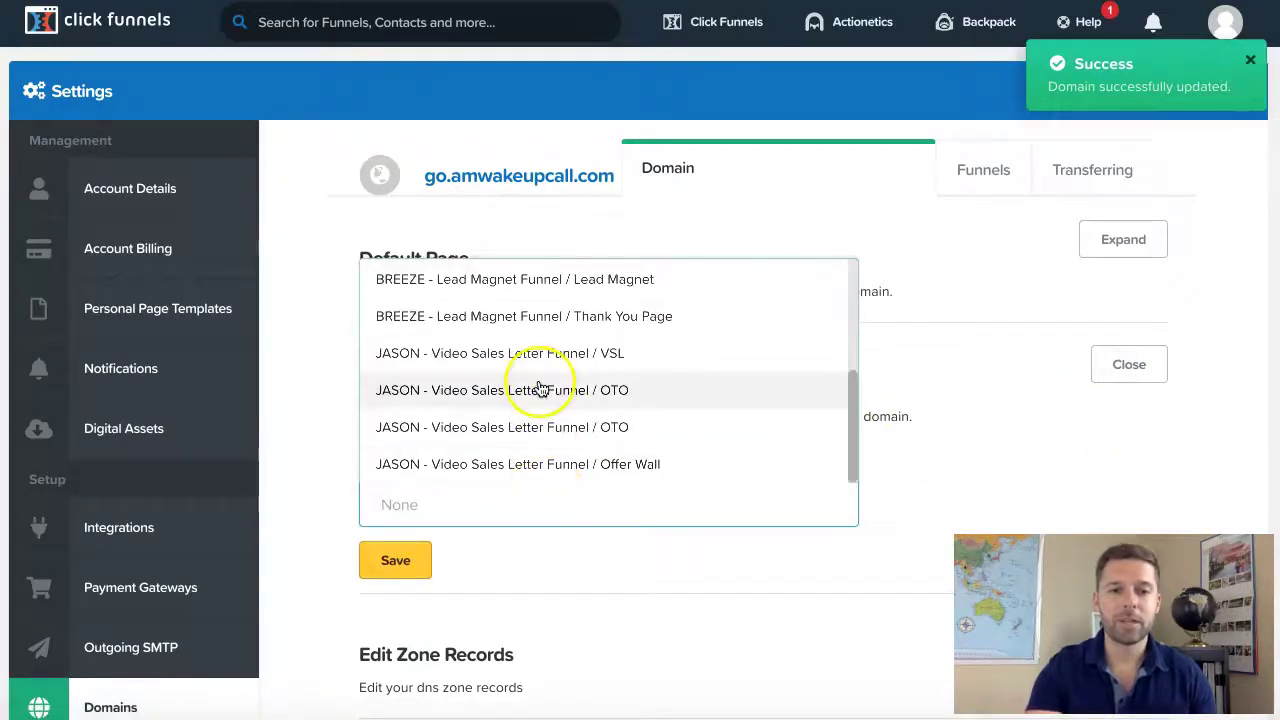
{"action": "left_click", "coordinate": [530, 352]}
{"action": "left_click", "coordinate": [410, 565]}
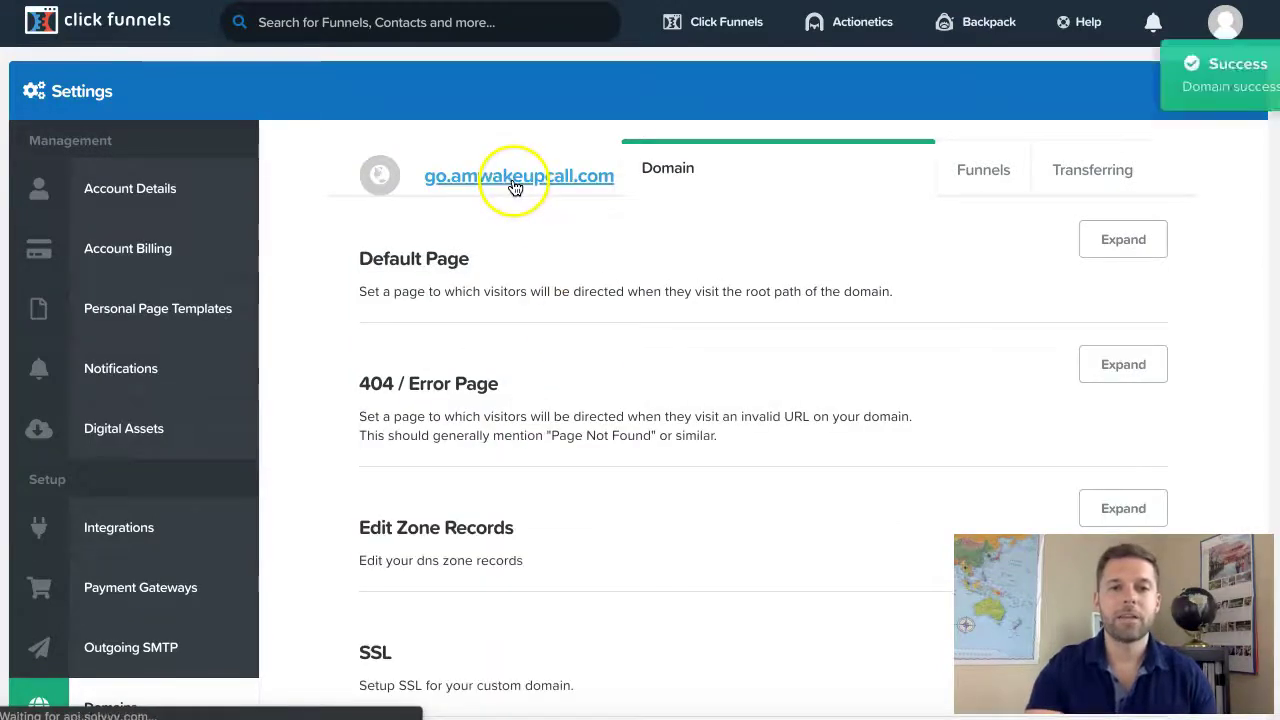
Preview go.amwakeupcall.com in a new window, close it, and check the SSL status of both domains in the domain list.
{"action": "left_click", "coordinate": [509, 178]}
{"action": "right_click", "coordinate": [509, 178]}
{"action": "left_click", "coordinate": [538, 206]}
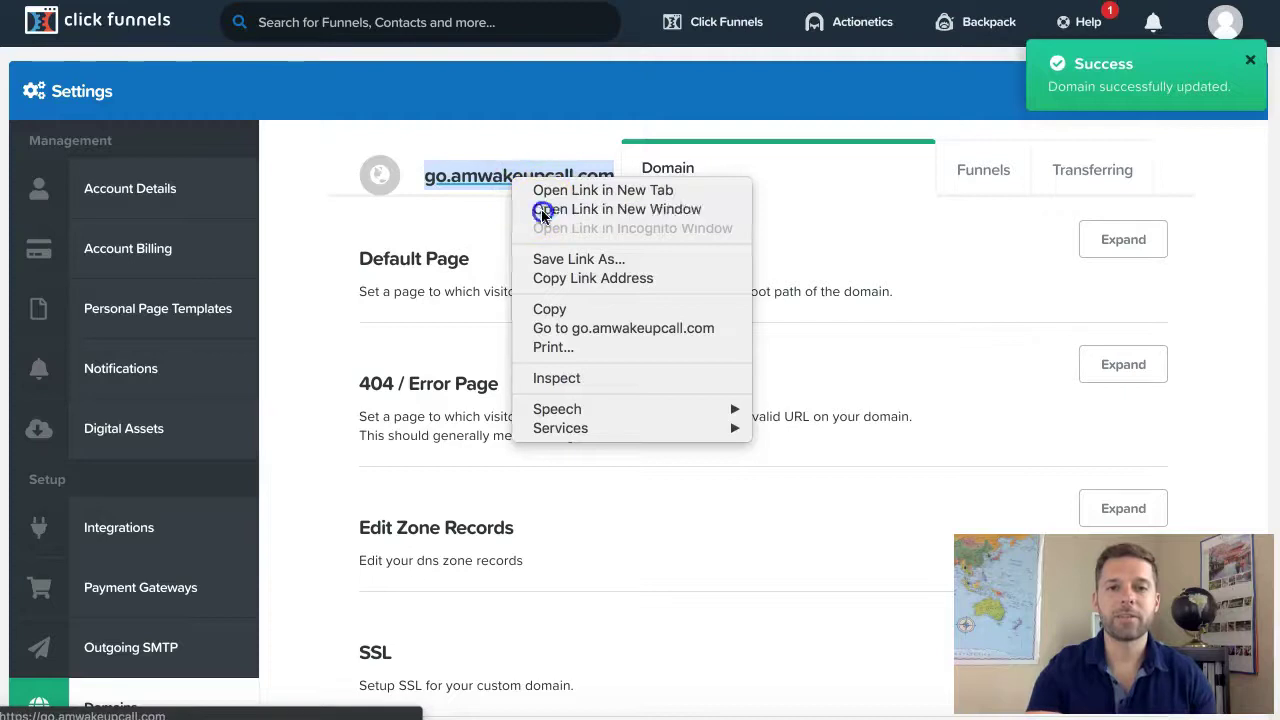
{"action": "left_click", "coordinate": [558, 52]}
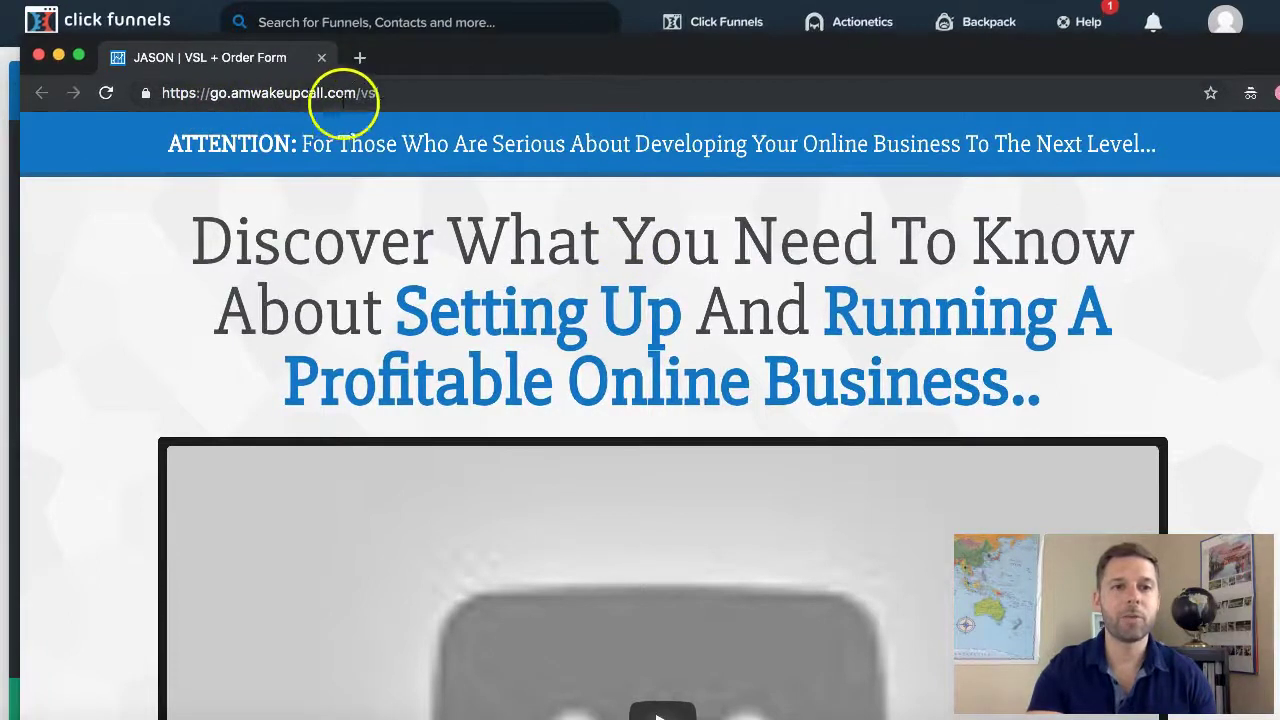
{"action": "left_click_drag", "start_coordinate": [575, 57], "coordinate": [577, 101]}
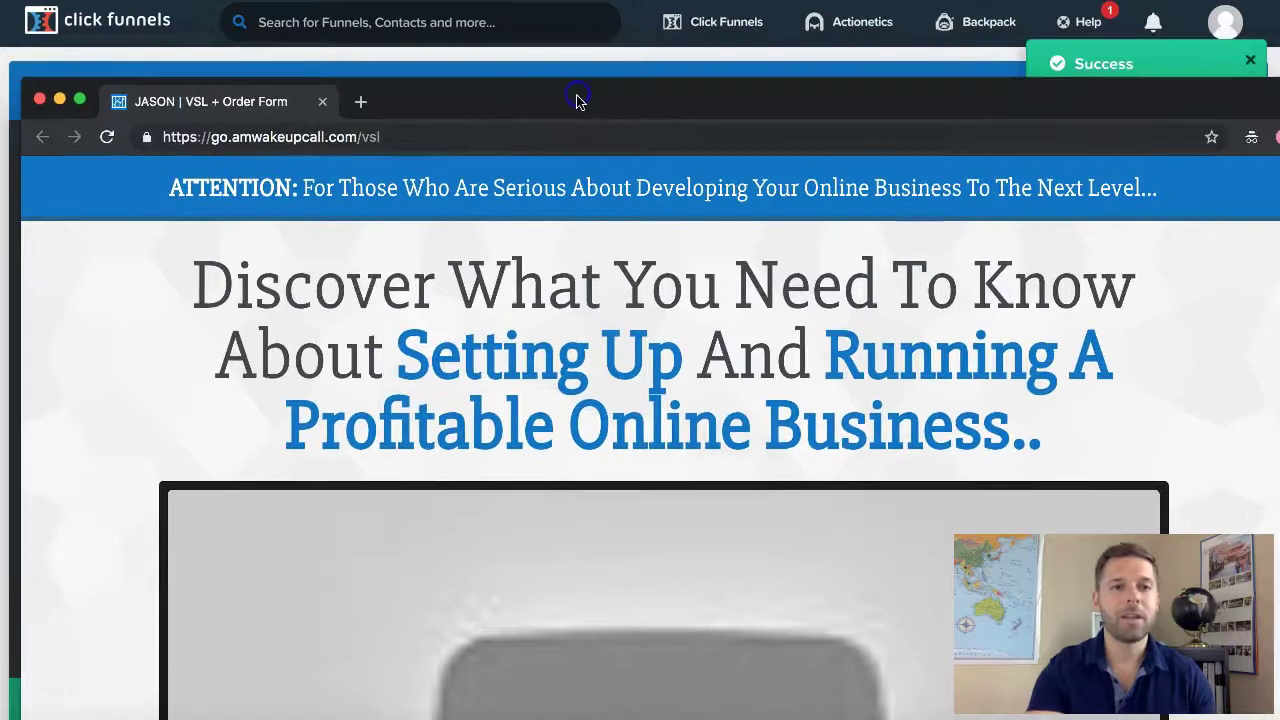
{"action": "left_click", "coordinate": [40, 101]}
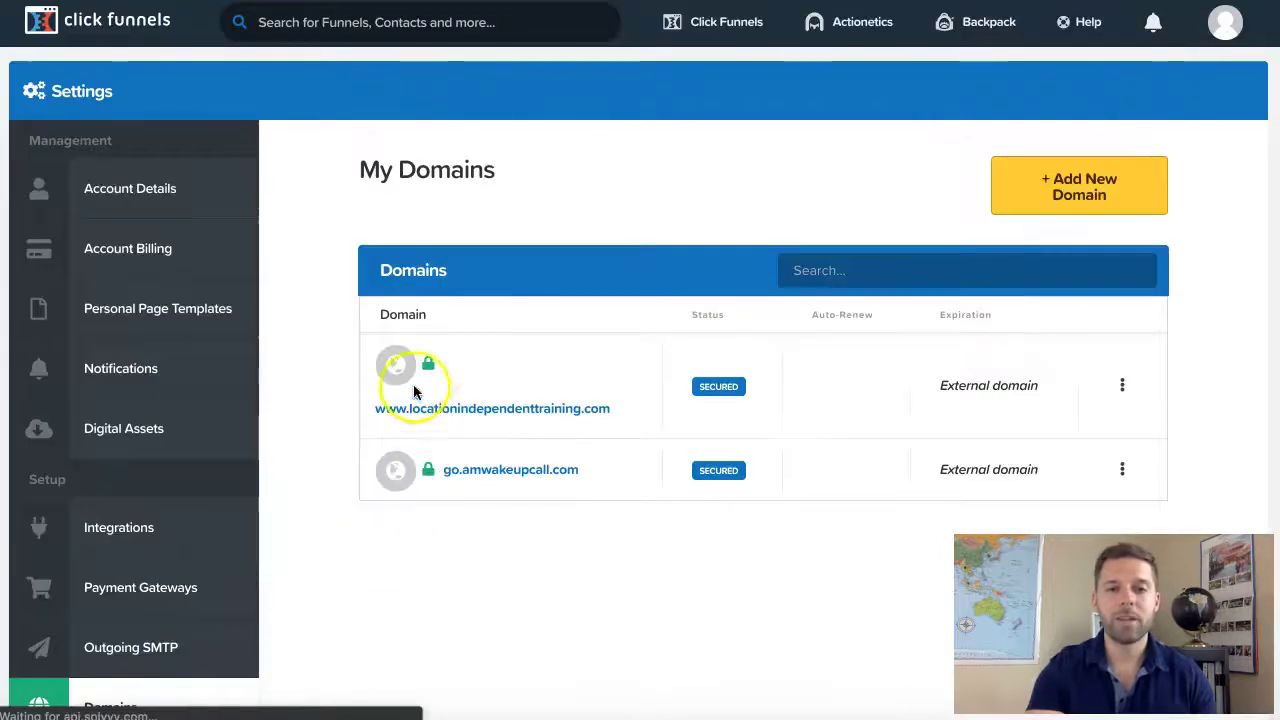
{"action": "mouse_move", "coordinate": [428, 371]}
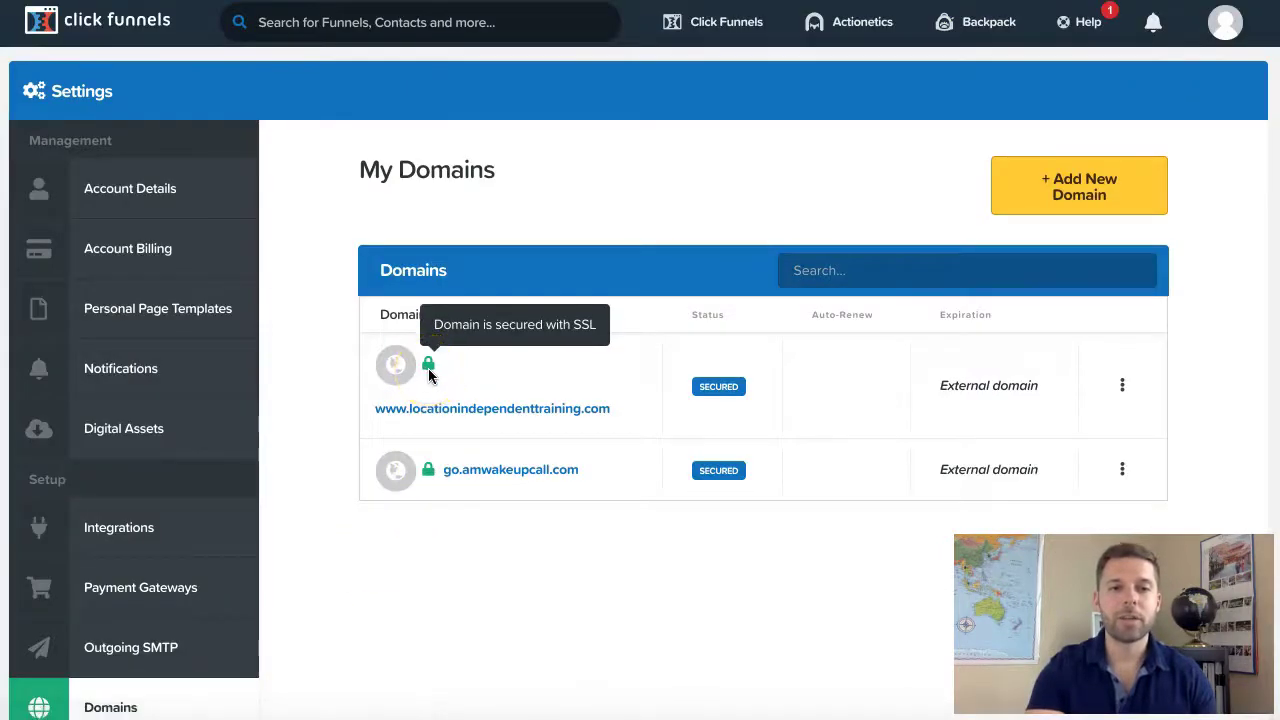
{"action": "mouse_move", "coordinate": [430, 481]}
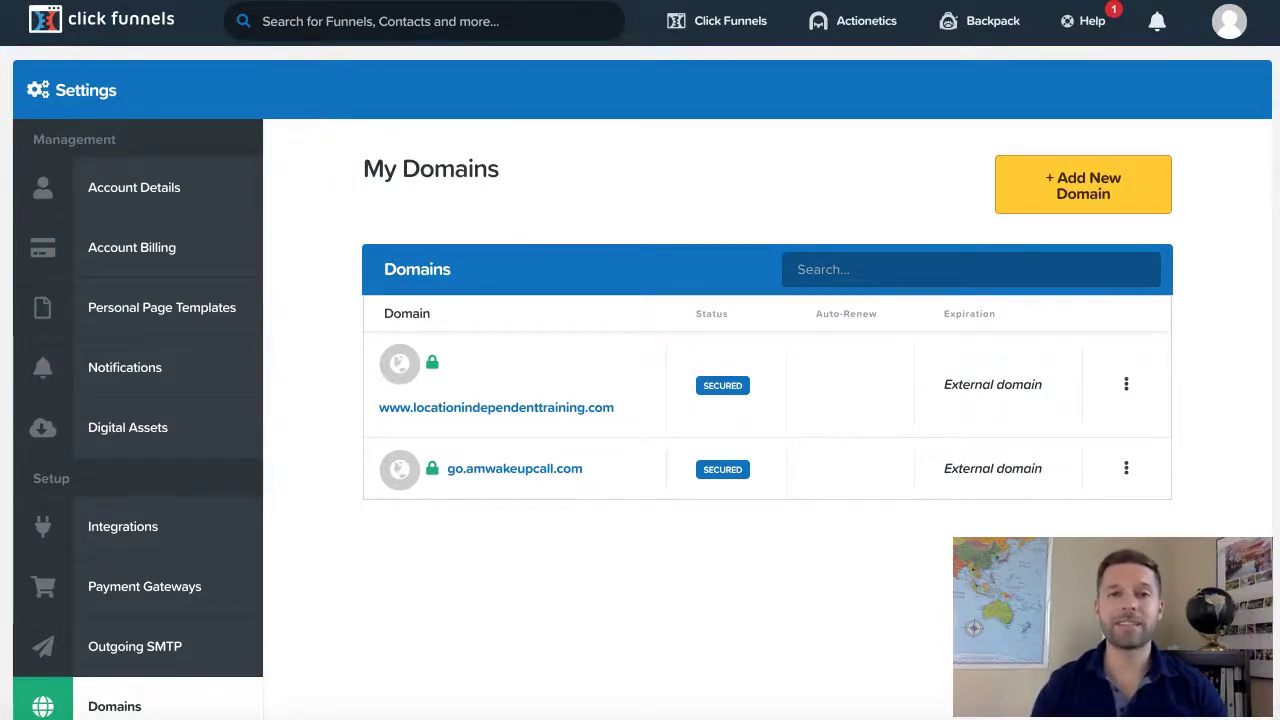
Assign the domain go.amwakeupcall.com to the Video Sales Letter Funnel in its funnel settings and save the update.
{"action": "left_click", "coordinate": [724, 24]}
{"action": "left_click", "coordinate": [713, 69]}
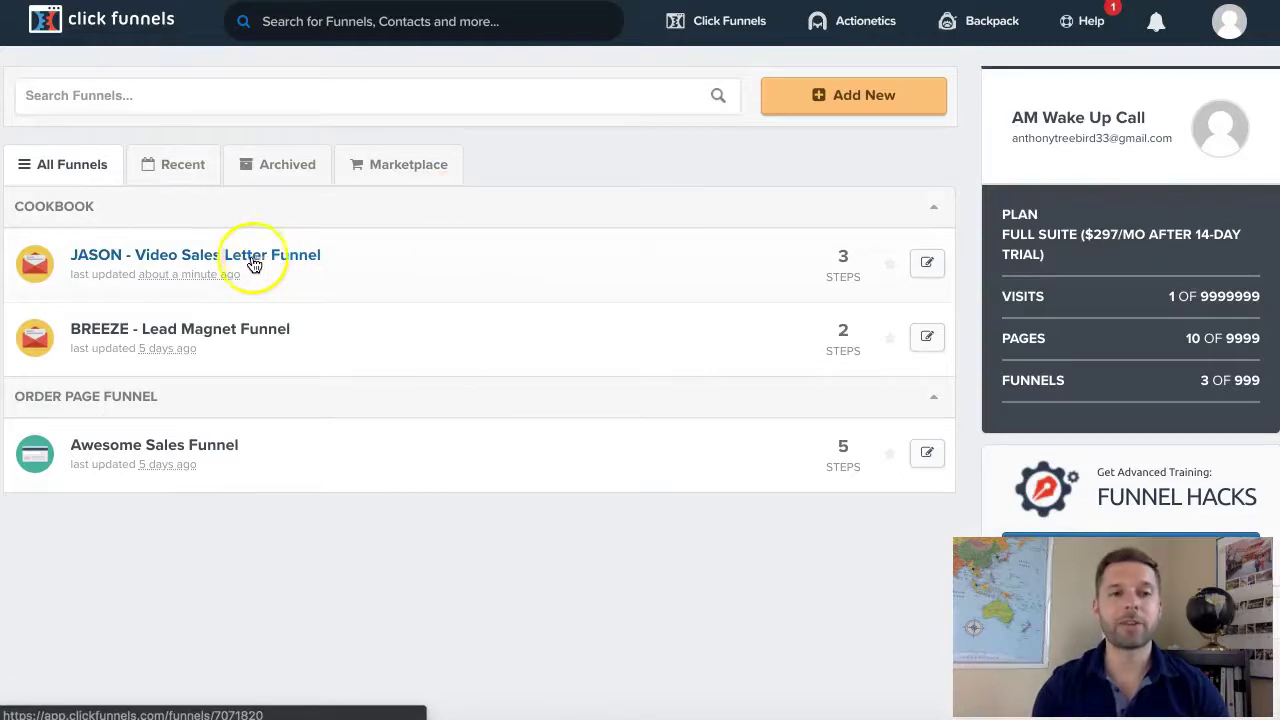
{"action": "left_click", "coordinate": [212, 259]}
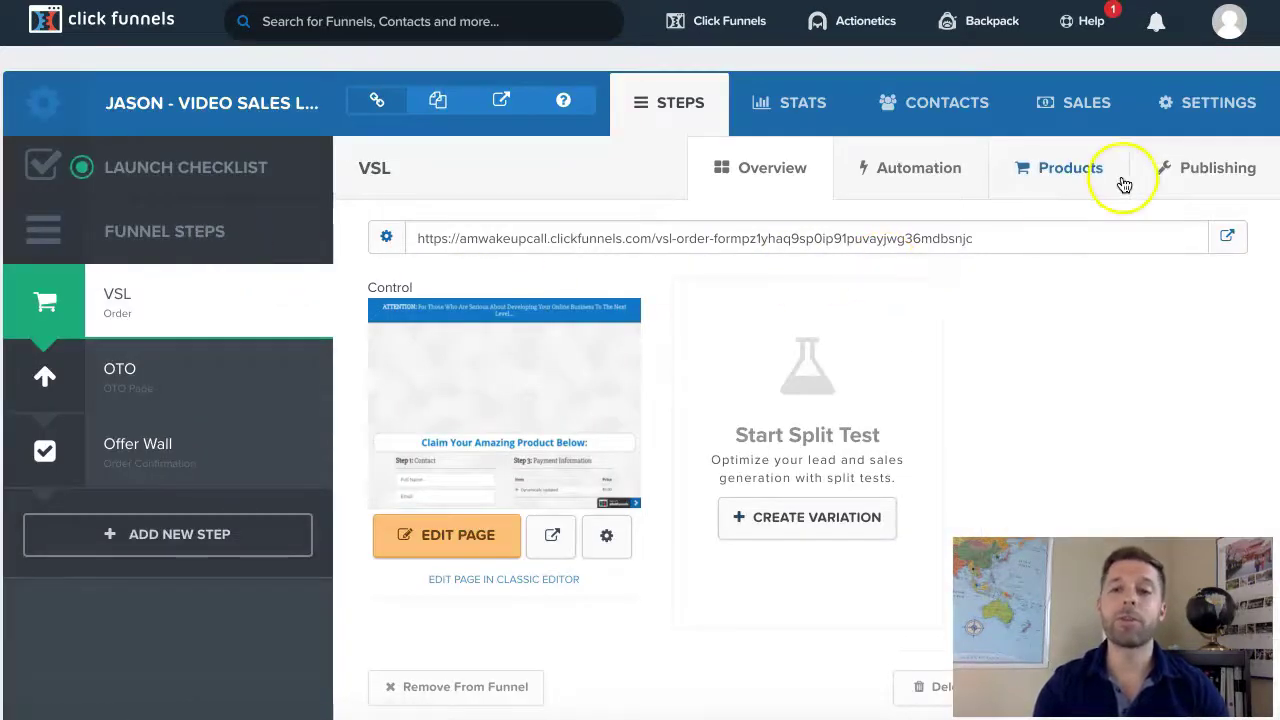
{"action": "left_click", "coordinate": [1213, 108]}
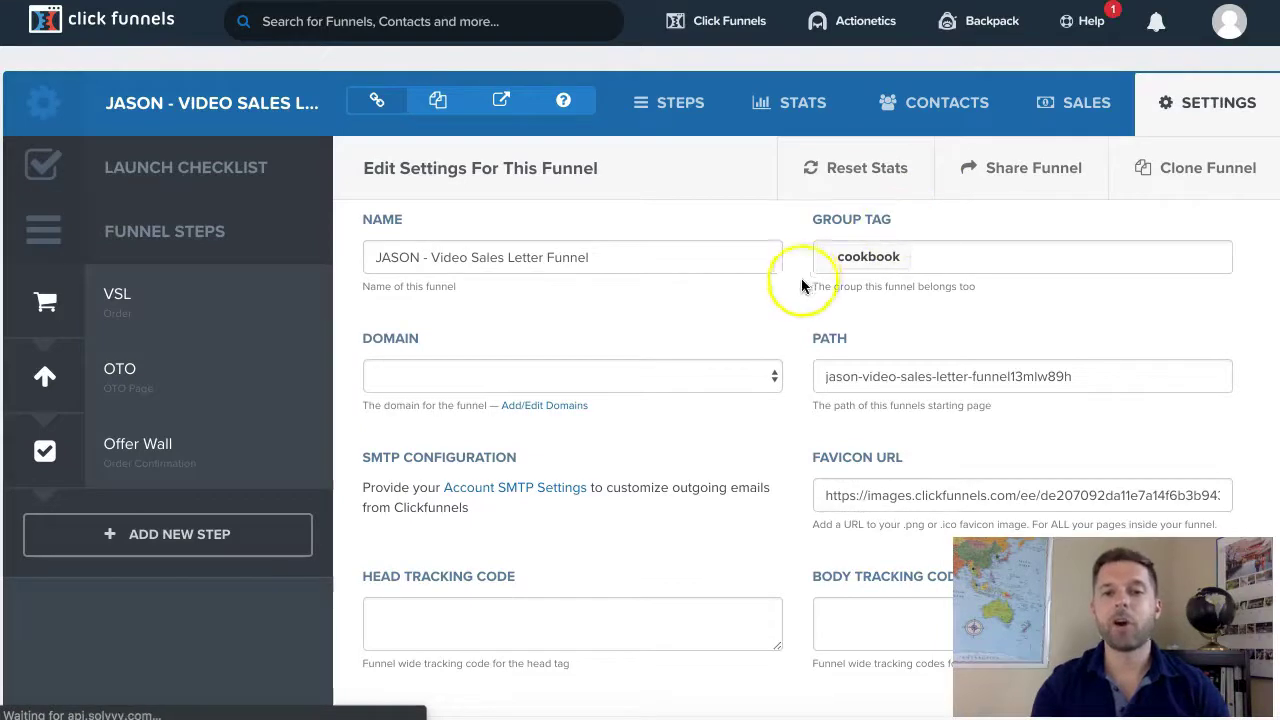
{"action": "left_click", "coordinate": [766, 370]}
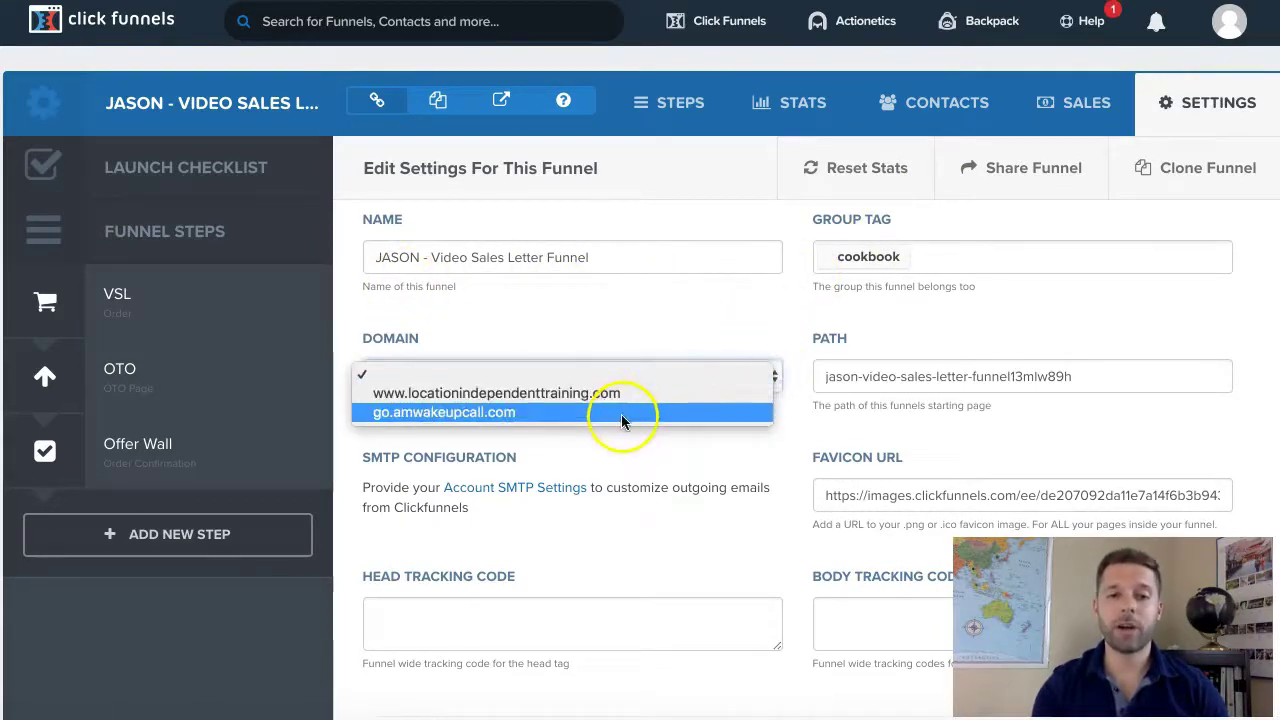
{"action": "left_click", "coordinate": [621, 413]}
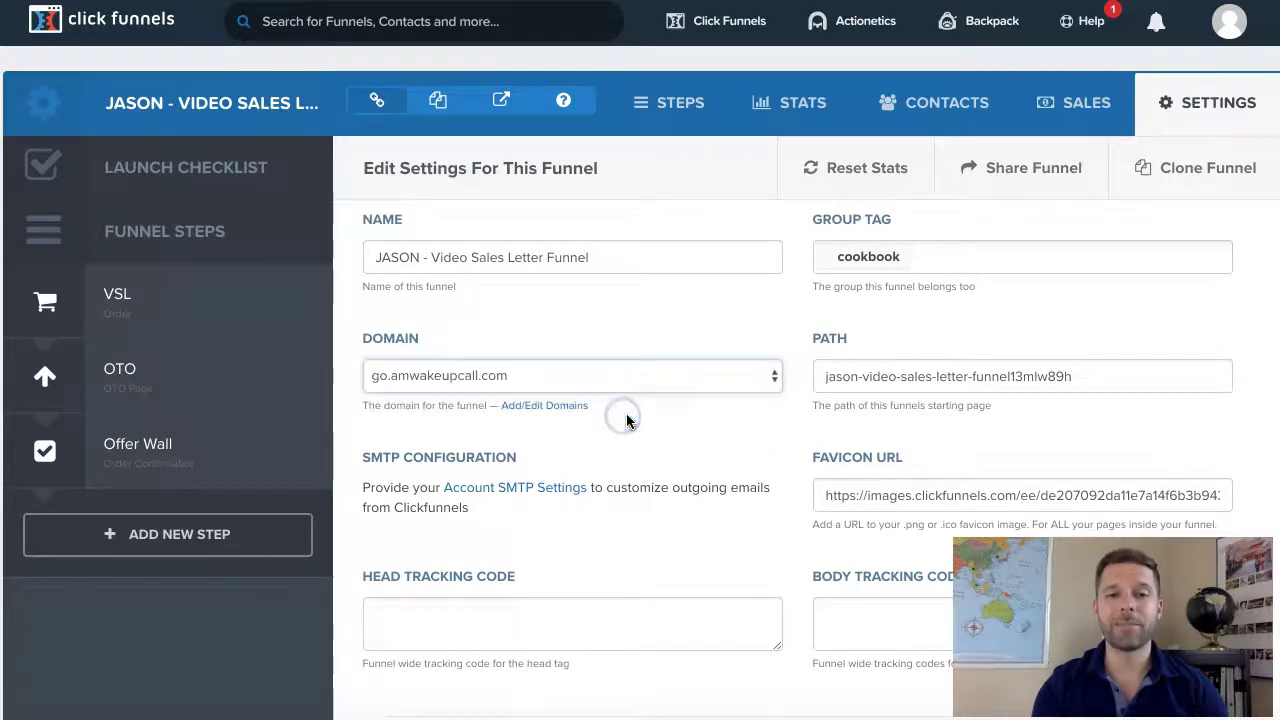
{"action": "scroll", "coordinate": [834, 486], "scroll_direction": "down", "scroll_amount": 20}
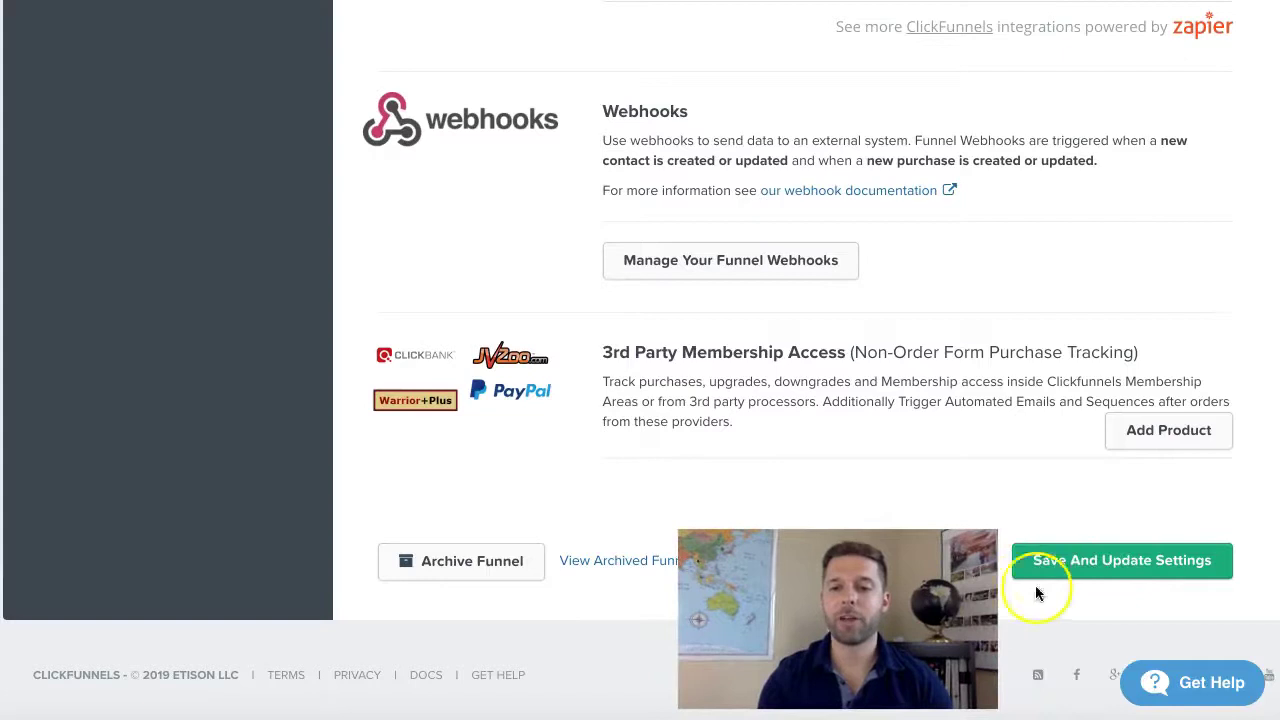
{"action": "left_click", "coordinate": [1073, 567]}
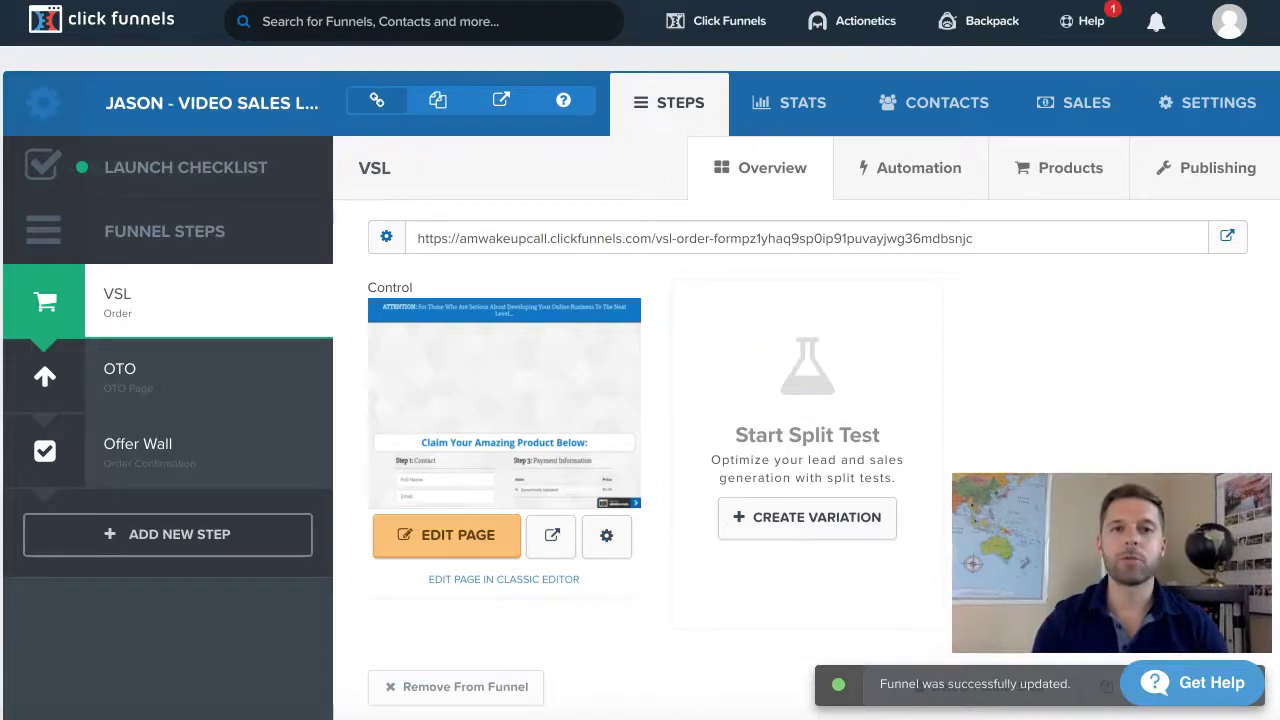
Open the Video Sales Letter Funnel's URL in a new browser tab and view the live page.
{"action": "mouse_move", "coordinate": [660, 28]}
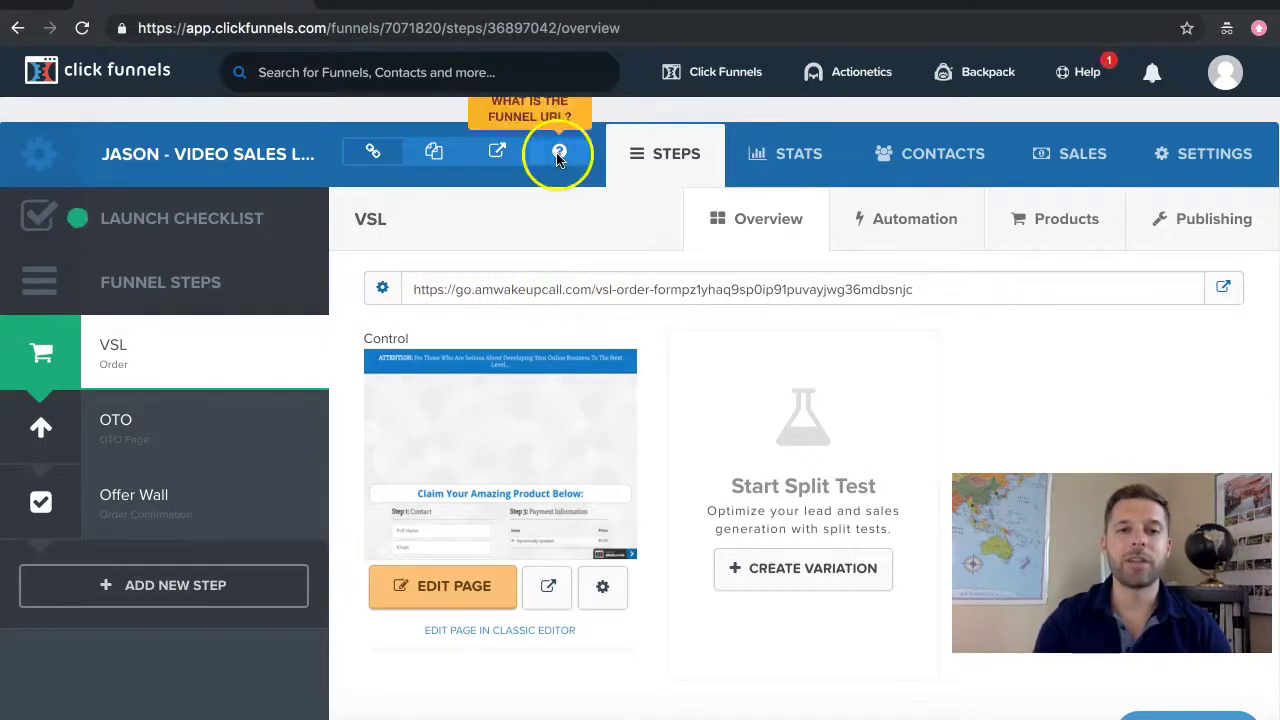
{"action": "right_click", "coordinate": [499, 158]}
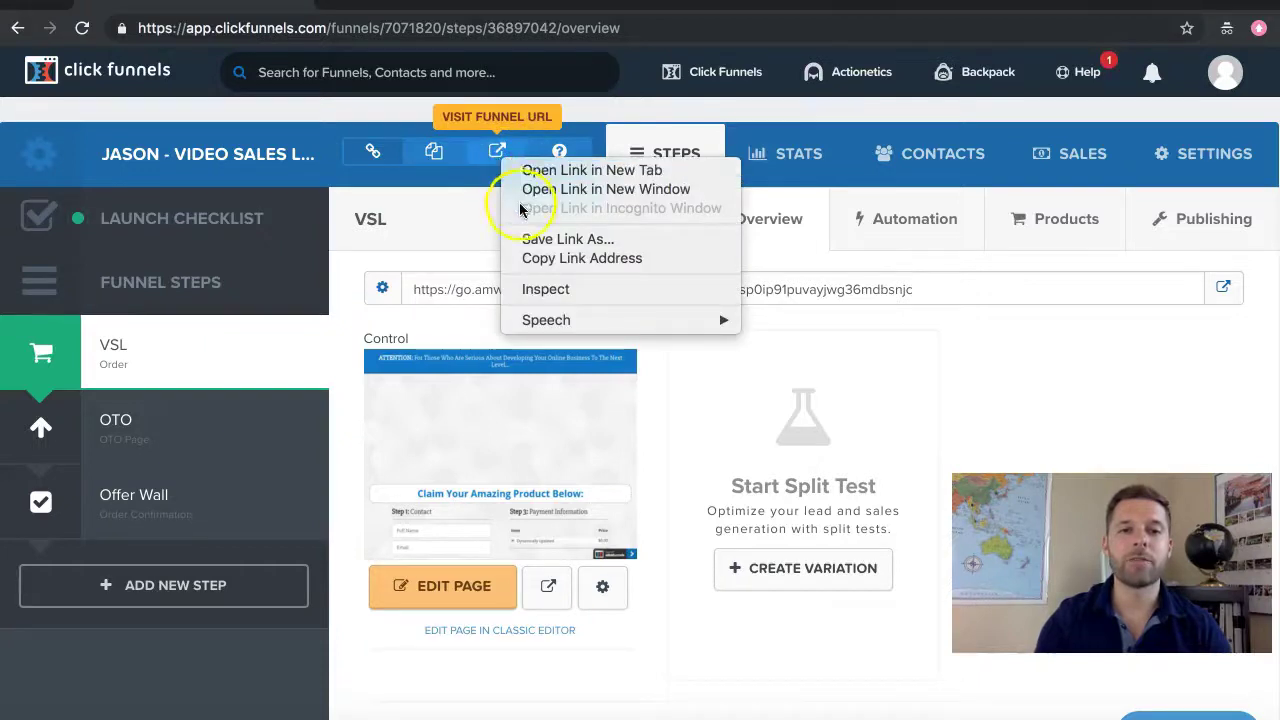
{"action": "left_click", "coordinate": [551, 170]}
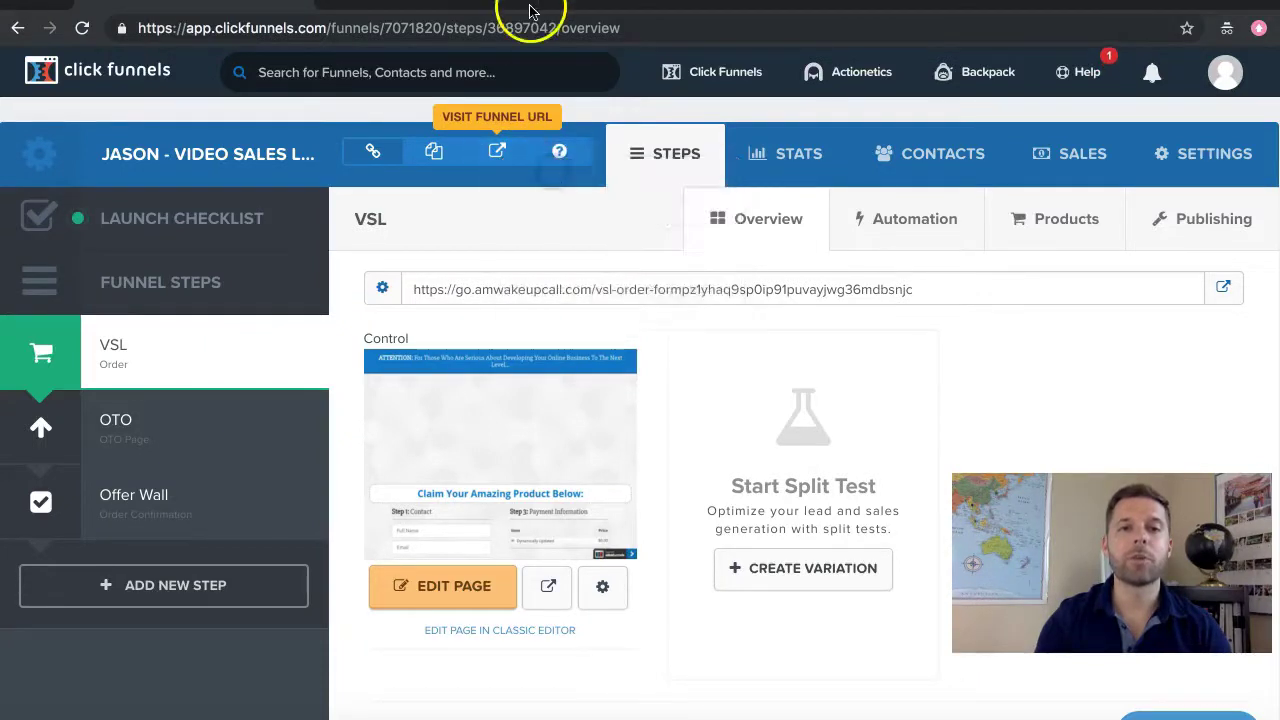
{"action": "left_click", "coordinate": [250, 5]}
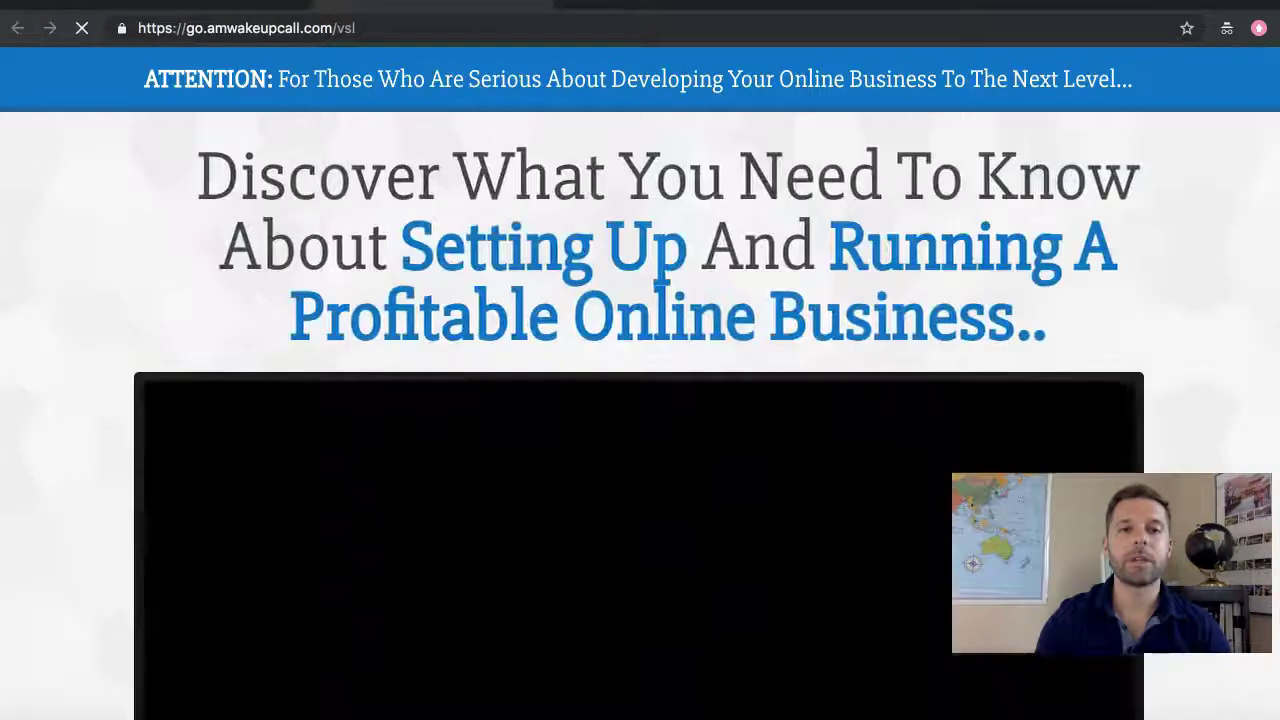